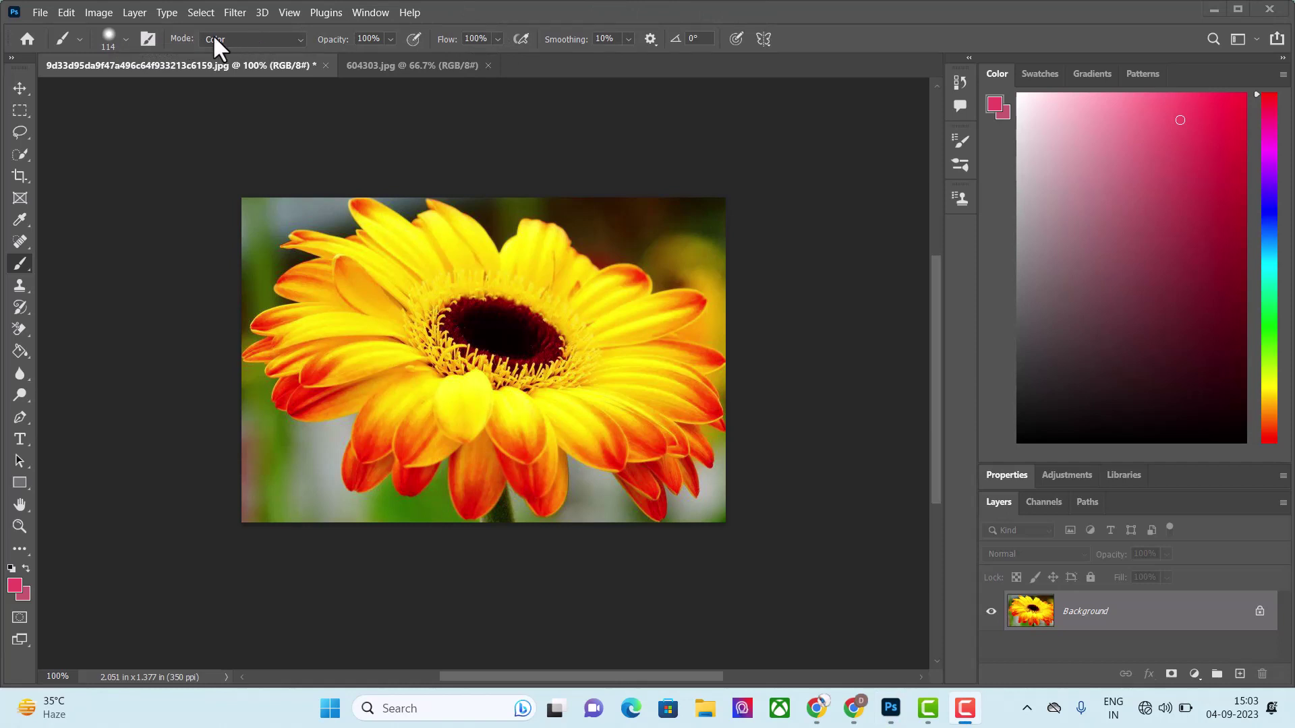
Step: Open the Brush Preset picker from the Brush tool's options bar
{"action": "left_click", "coordinate": [125, 38]}
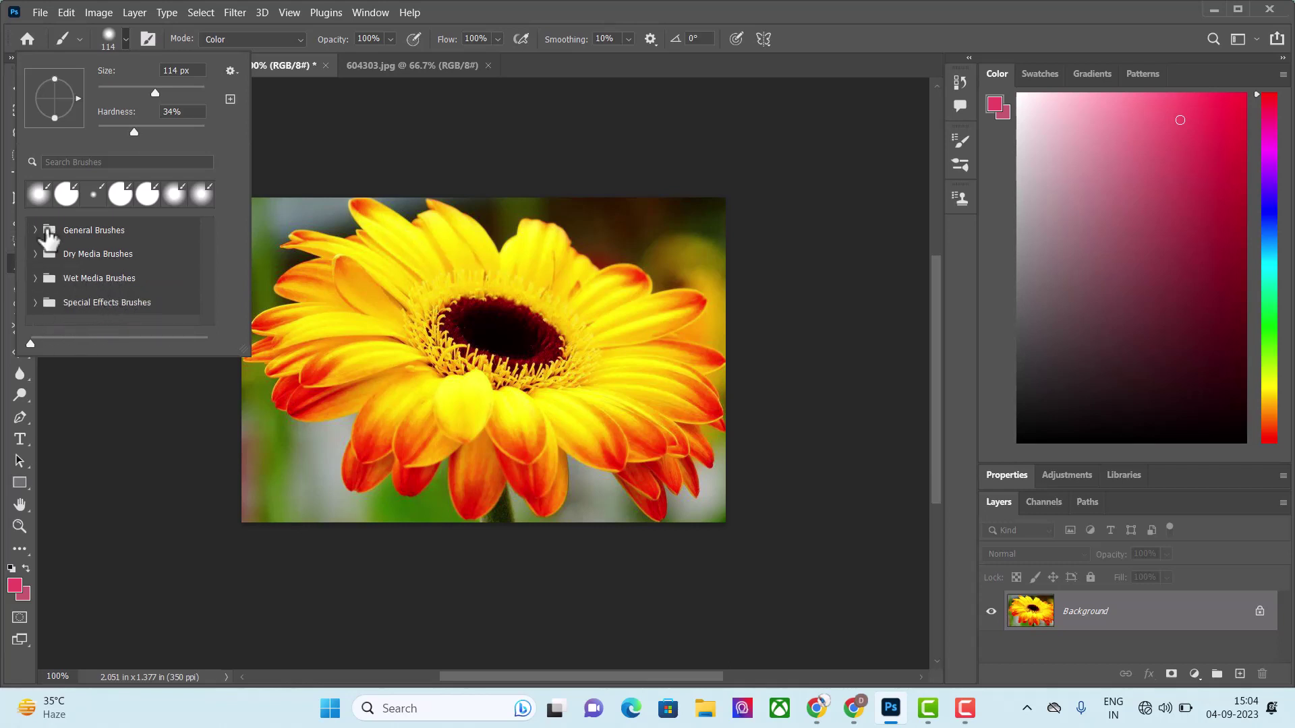
Step: Choose the hard round preset (100% hardness, Normal mode) and open the foreground Color Picker
{"action": "left_click", "coordinate": [47, 233]}
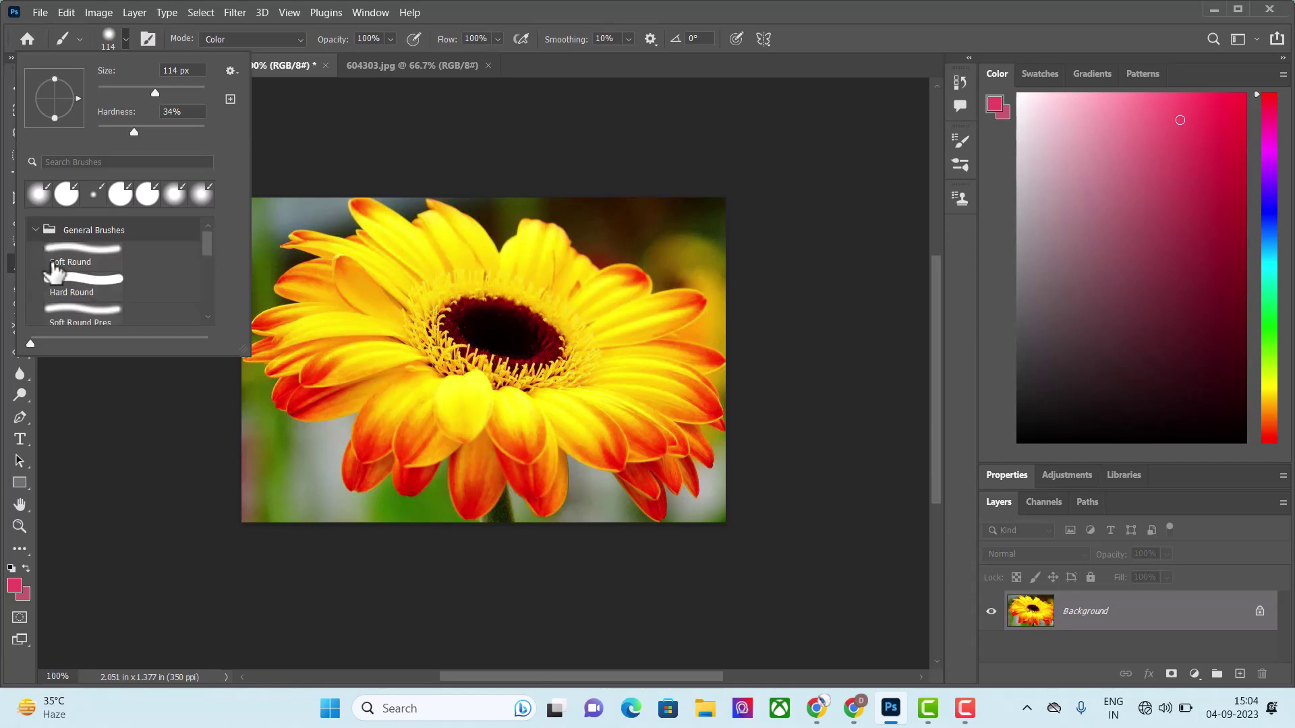
{"action": "scroll", "coordinate": [78, 297], "scroll_direction": "down", "scroll_amount": 1}
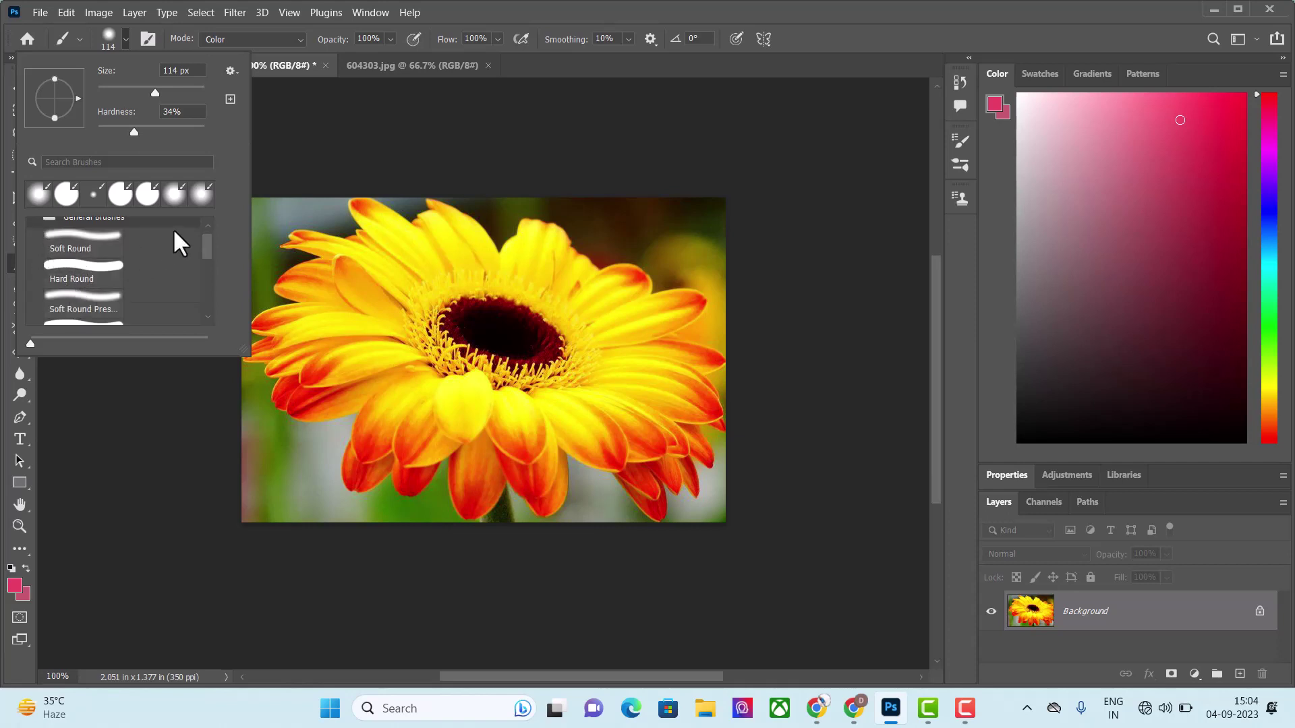
{"action": "scroll", "coordinate": [57, 236], "scroll_direction": "up", "scroll_amount": 1}
{"action": "left_click", "coordinate": [41, 233]}
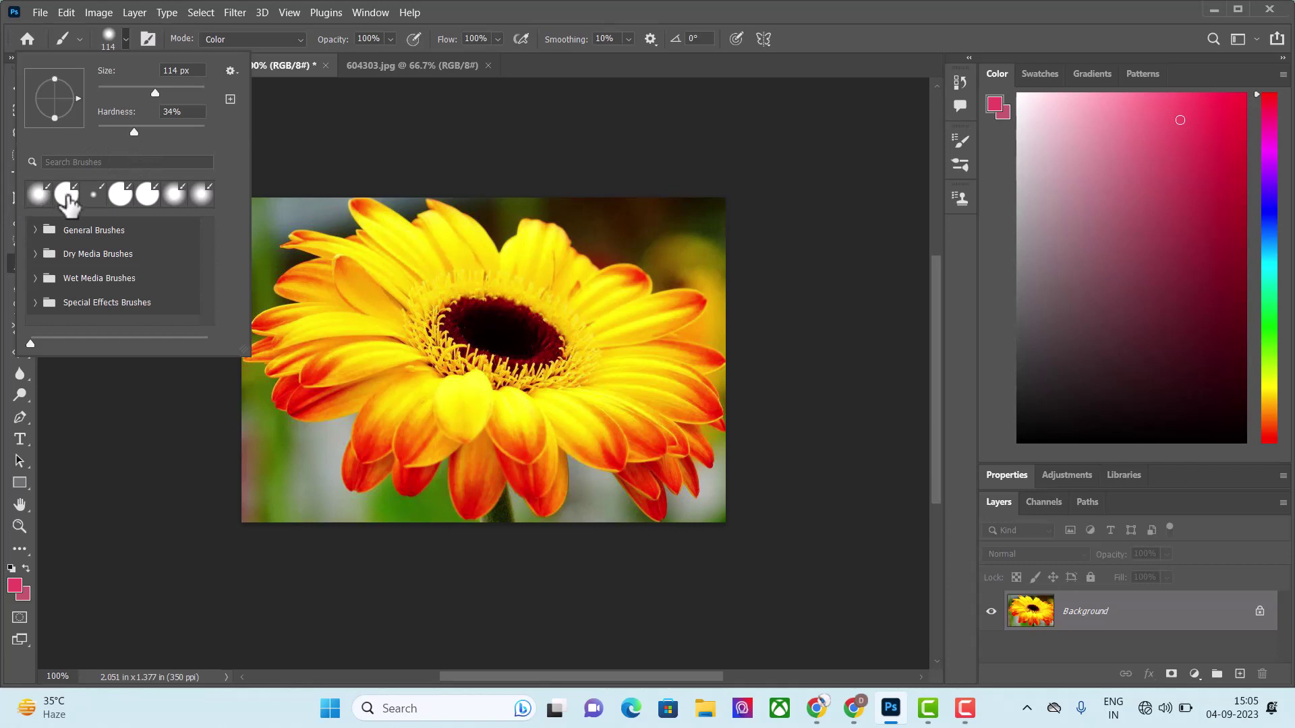
{"action": "left_click", "coordinate": [68, 196]}
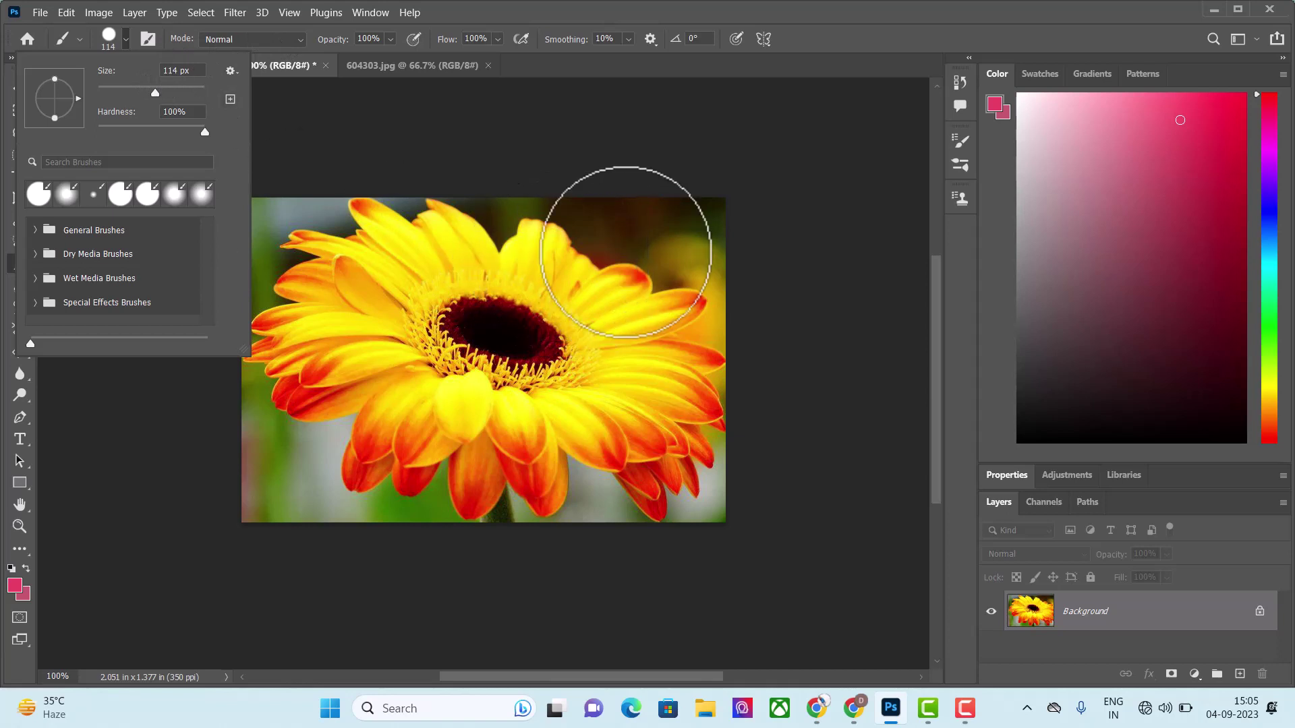
{"action": "left_click", "coordinate": [9, 590]}
{"action": "left_click", "coordinate": [11, 586]}
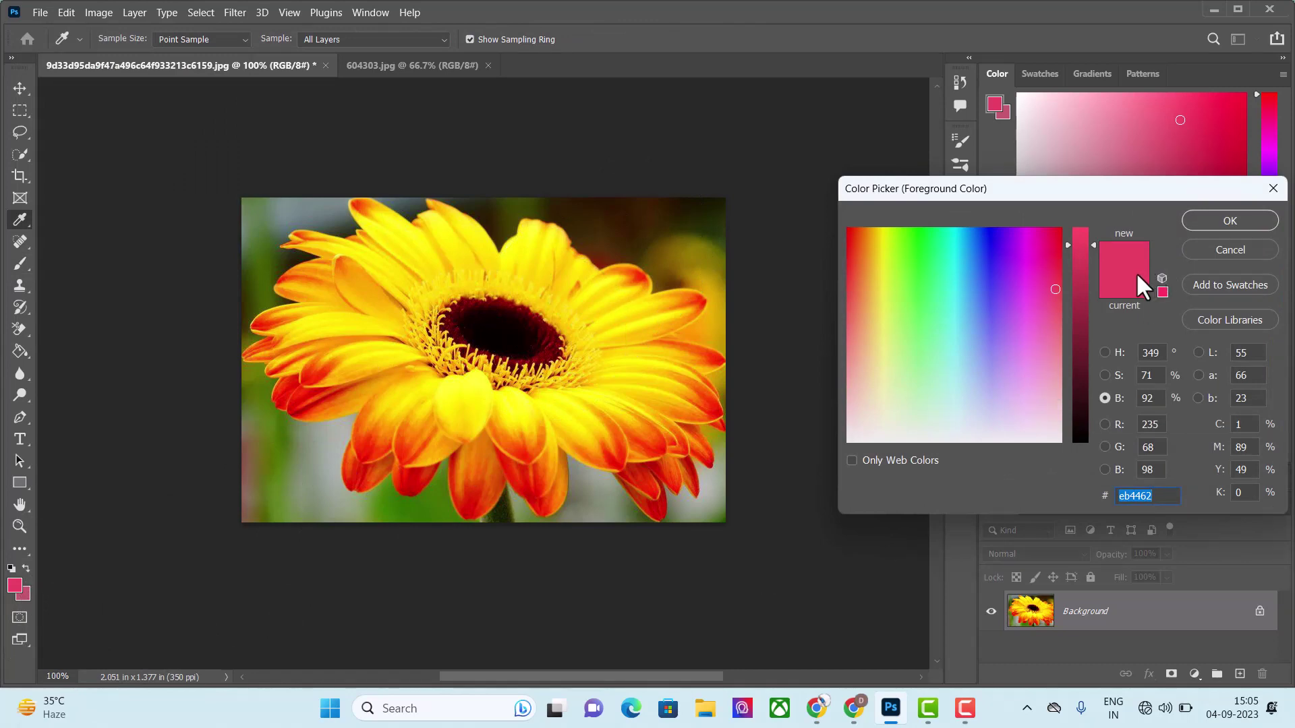
Step: Paint a white test stroke on the flower, then reduce the brush size to 44 px
{"action": "key", "text": "Escape"}
{"action": "left_click_drag", "start_coordinate": [647, 230], "coordinate": [648, 261]}
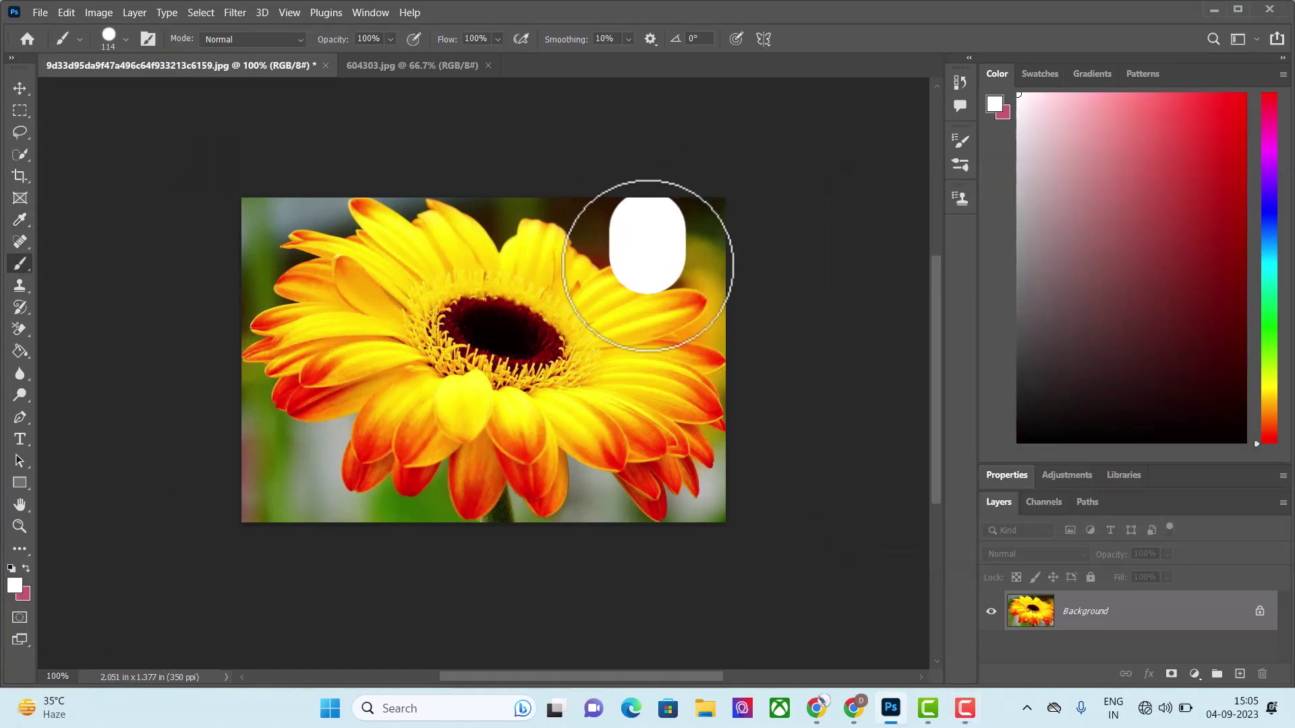
{"action": "left_click", "coordinate": [127, 38]}
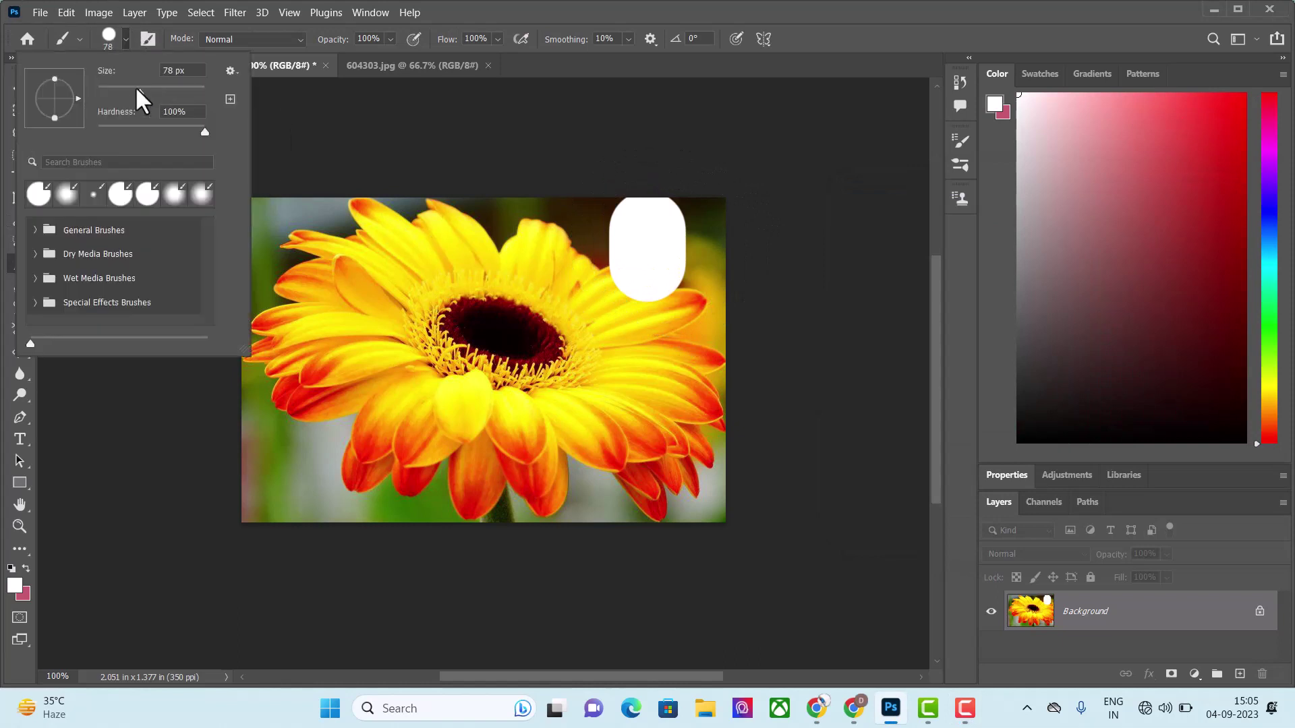
{"action": "type", "text": "44"}
{"action": "key", "text": "Return"}
Step: Paint two more white 44 px strokes at the flower's top right
{"action": "left_click_drag", "start_coordinate": [706, 229], "coordinate": [706, 249]}
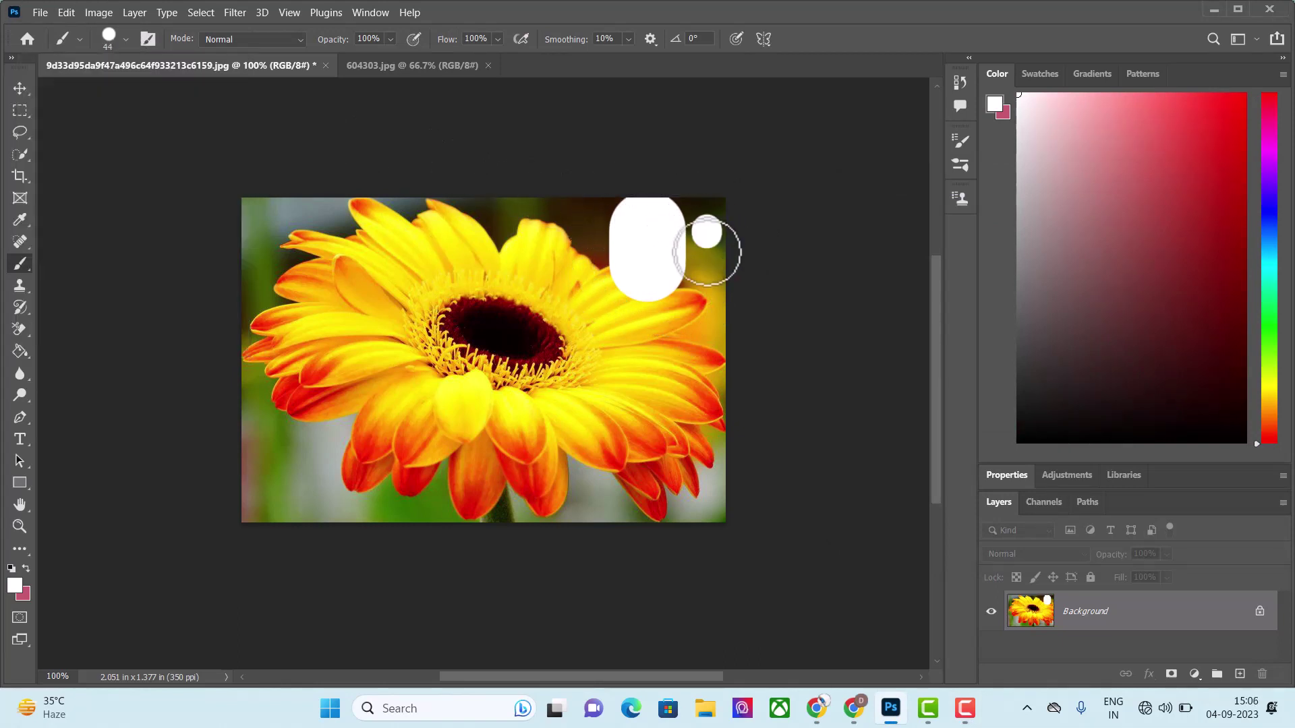
{"action": "left_click_drag", "start_coordinate": [576, 215], "coordinate": [576, 231]}
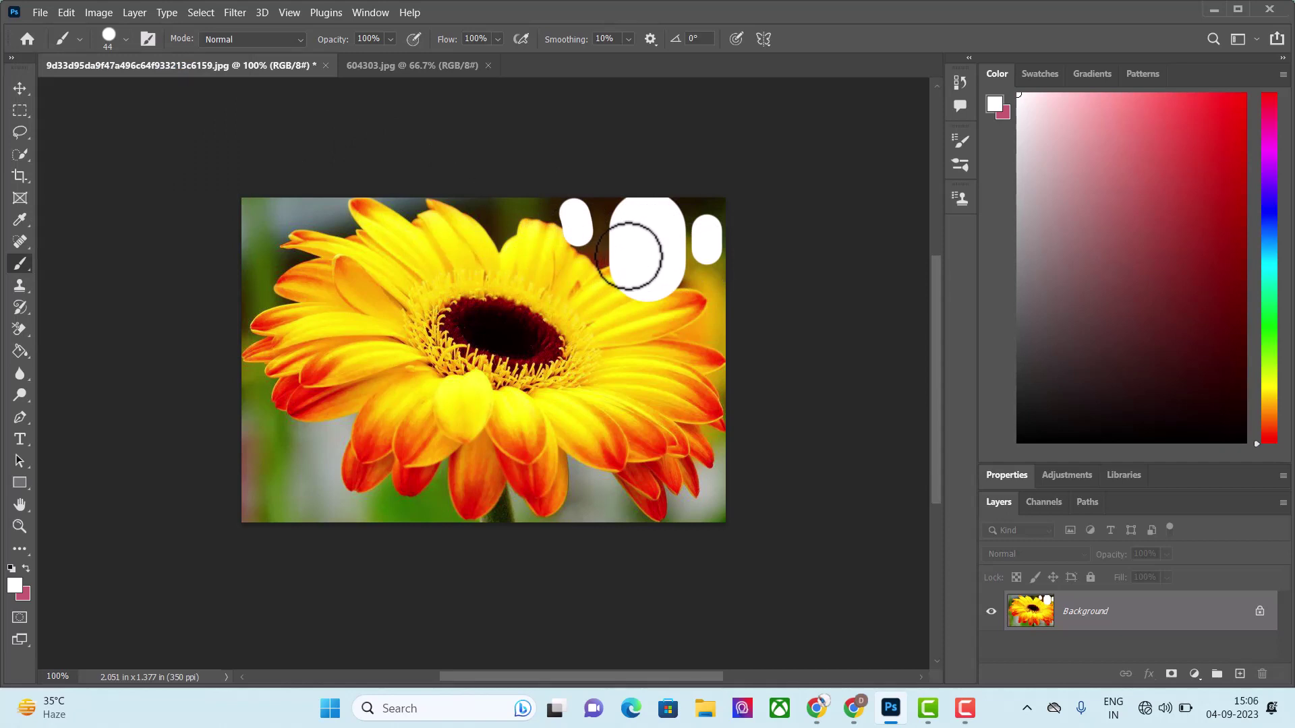
{"action": "left_click", "coordinate": [119, 38]}
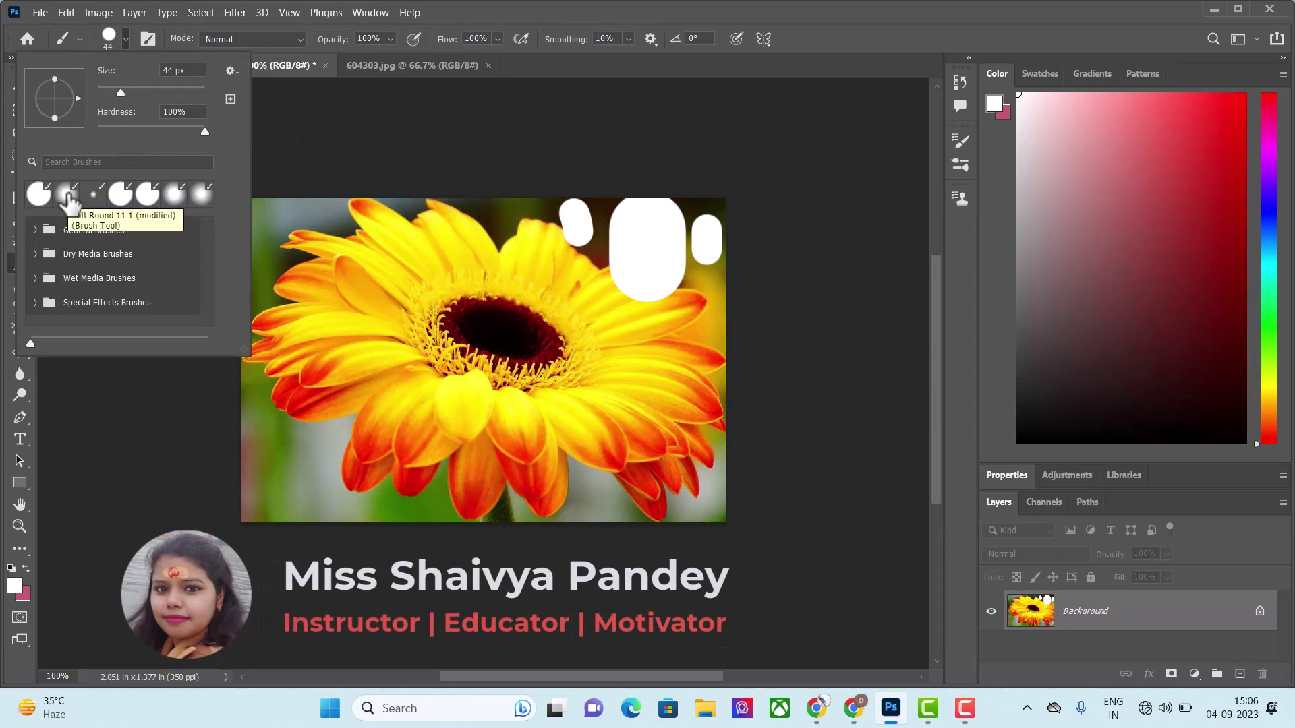
Step: Switch to the Soft Round preset in Normal mode at 23 px size
{"action": "left_click", "coordinate": [68, 197]}
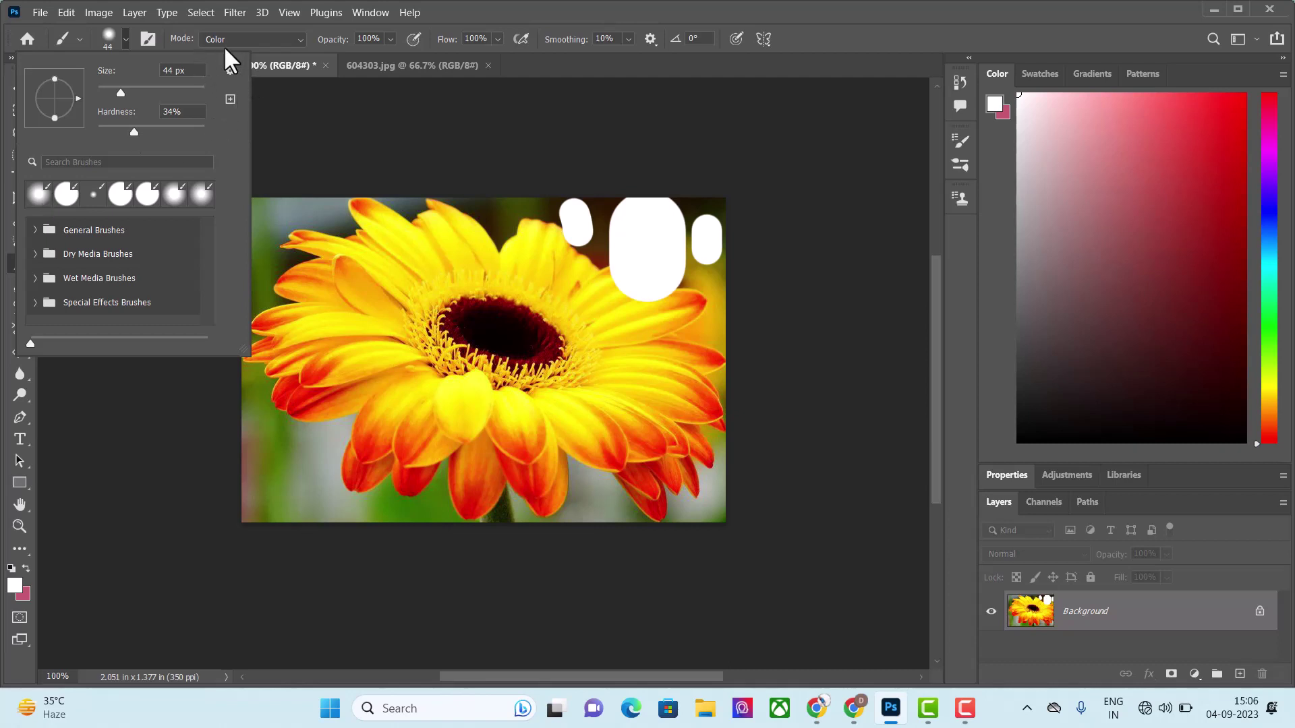
{"action": "left_click", "coordinate": [298, 39]}
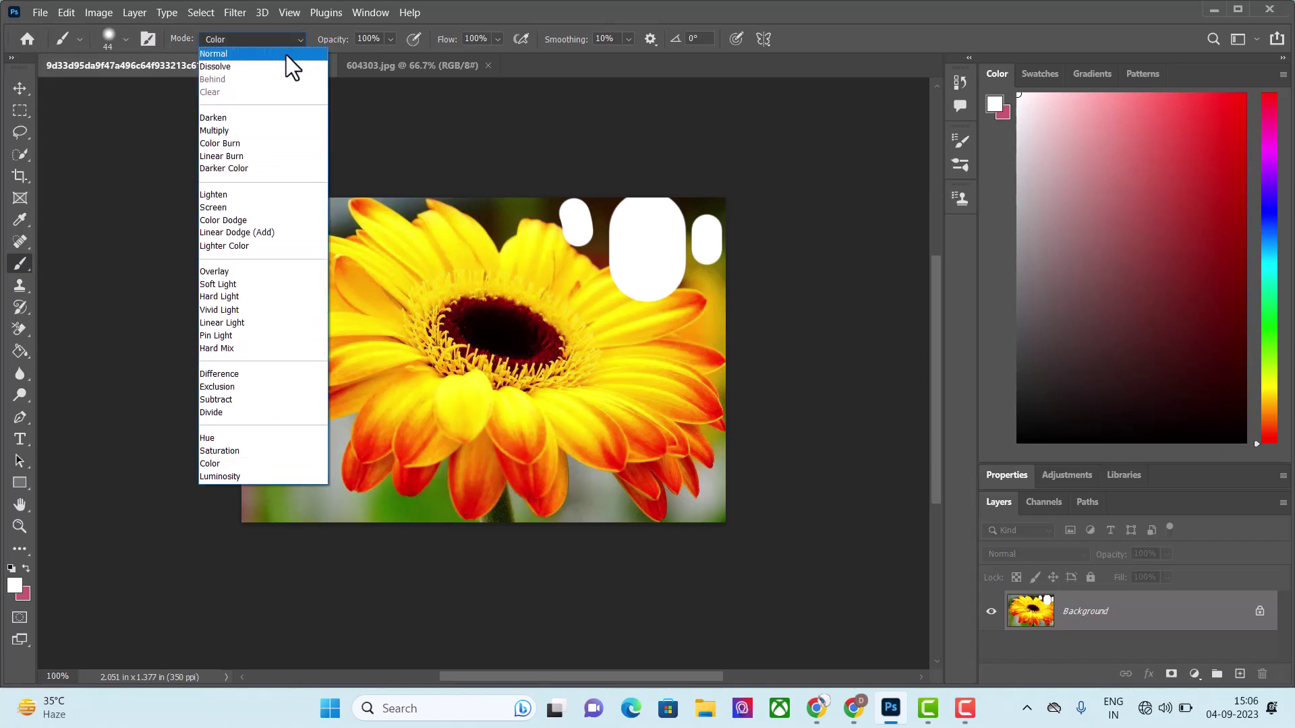
{"action": "left_click", "coordinate": [286, 55]}
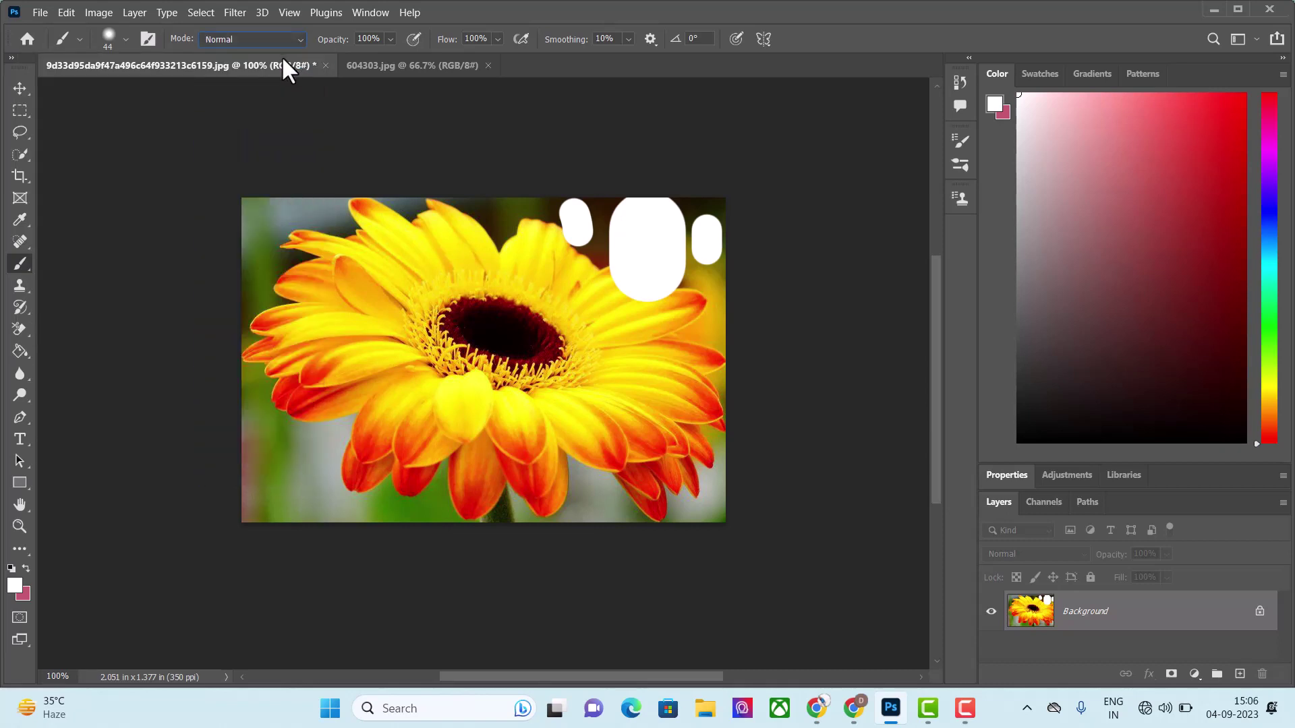
{"action": "left_click", "coordinate": [115, 40]}
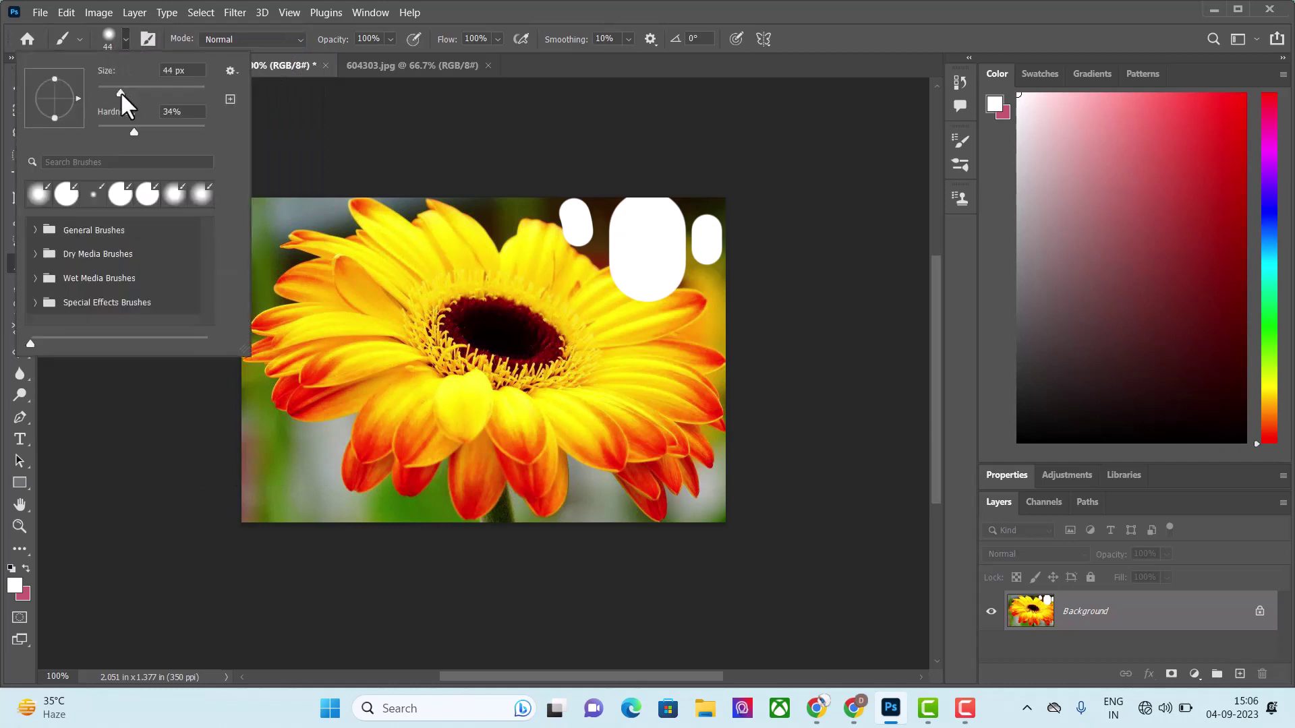
{"action": "left_click_drag", "start_coordinate": [120, 91], "coordinate": [109, 92]}
Step: Paint a thin white stroke down the right petal tip
{"action": "left_click", "coordinate": [265, 113]}
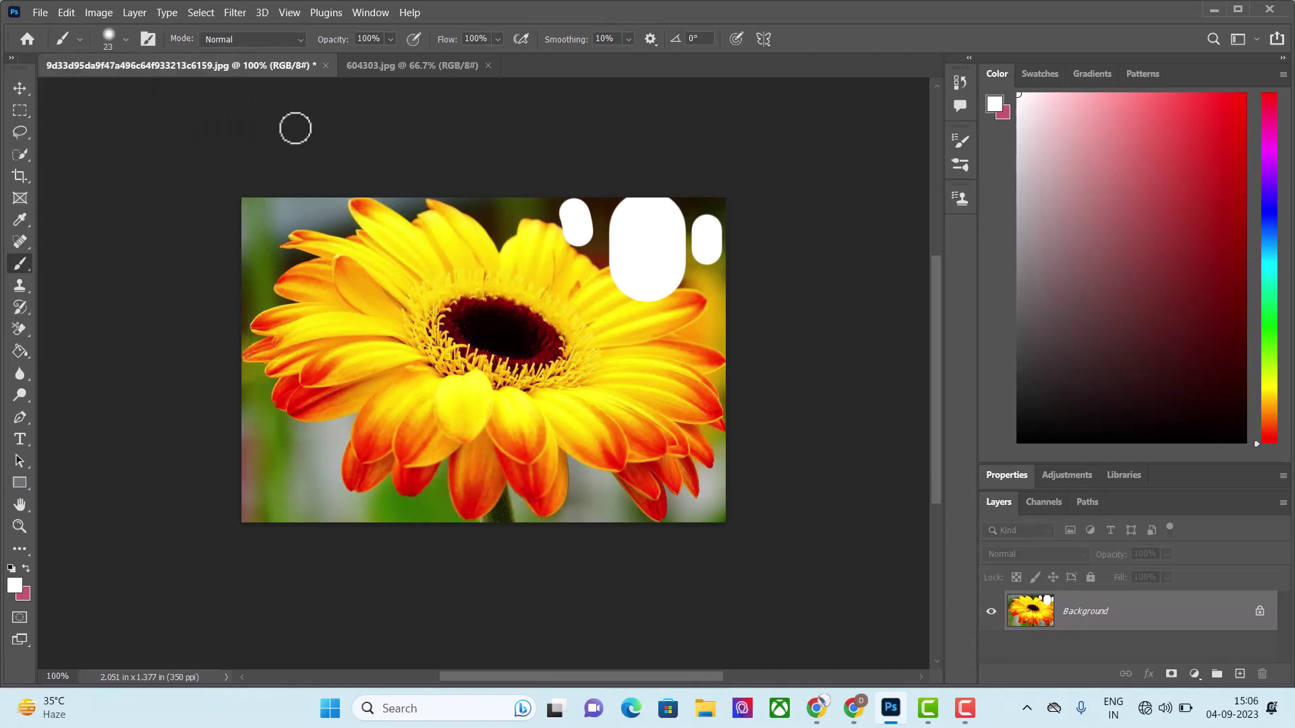
{"action": "left_click", "coordinate": [695, 307]}
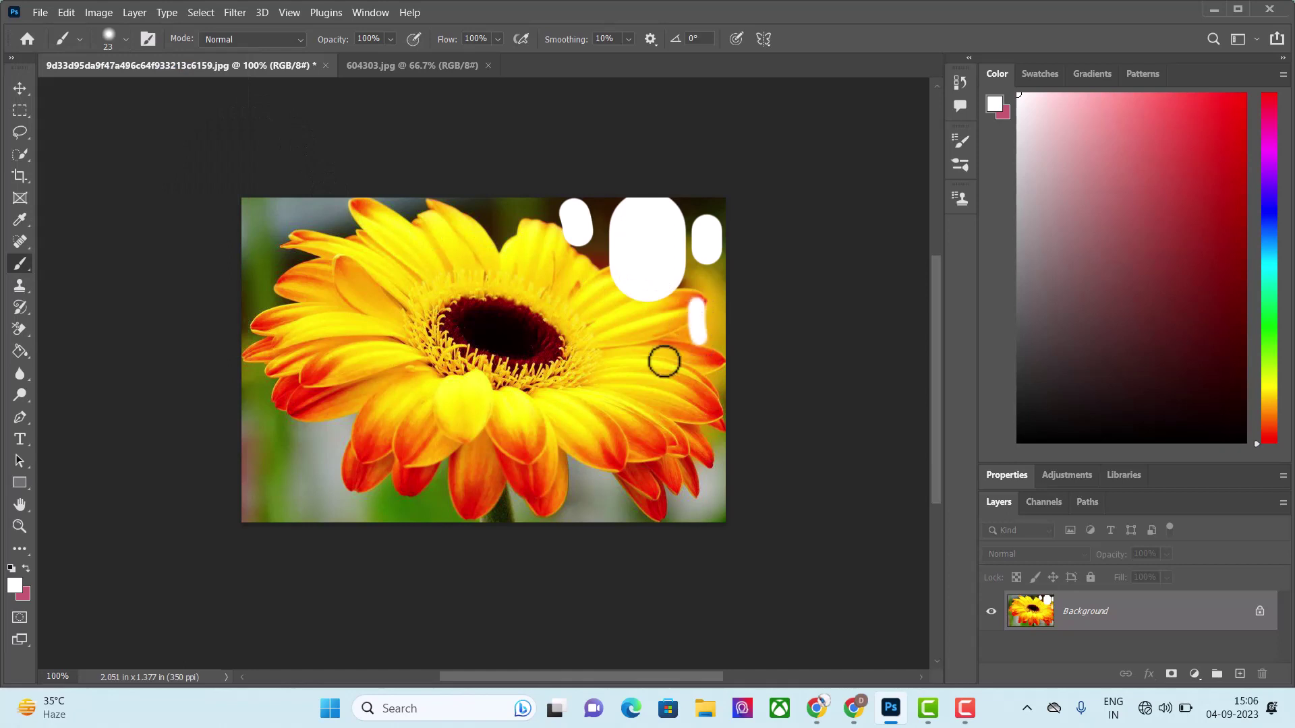
{"action": "left_click_drag", "start_coordinate": [694, 311], "coordinate": [698, 342]}
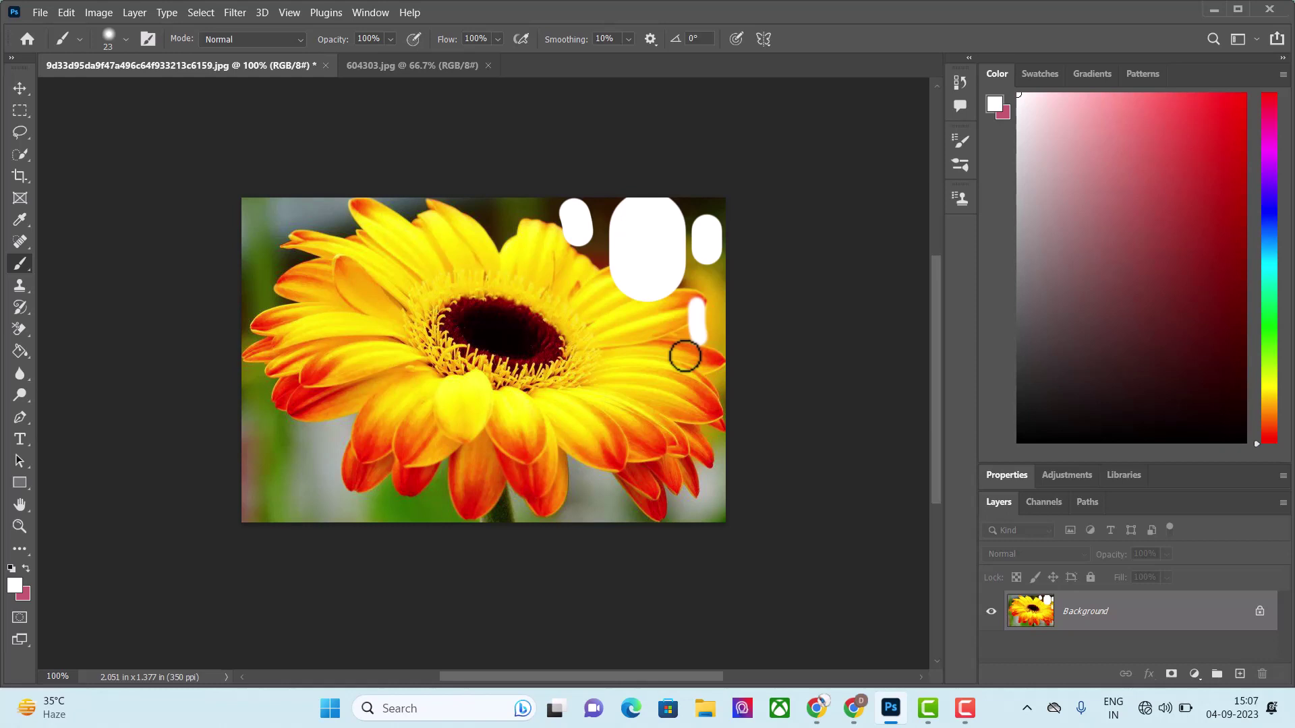
Step: Set the brush to 43% hardness and 56% opacity, then paint faint white strokes on the right petals
{"action": "left_click", "coordinate": [125, 38]}
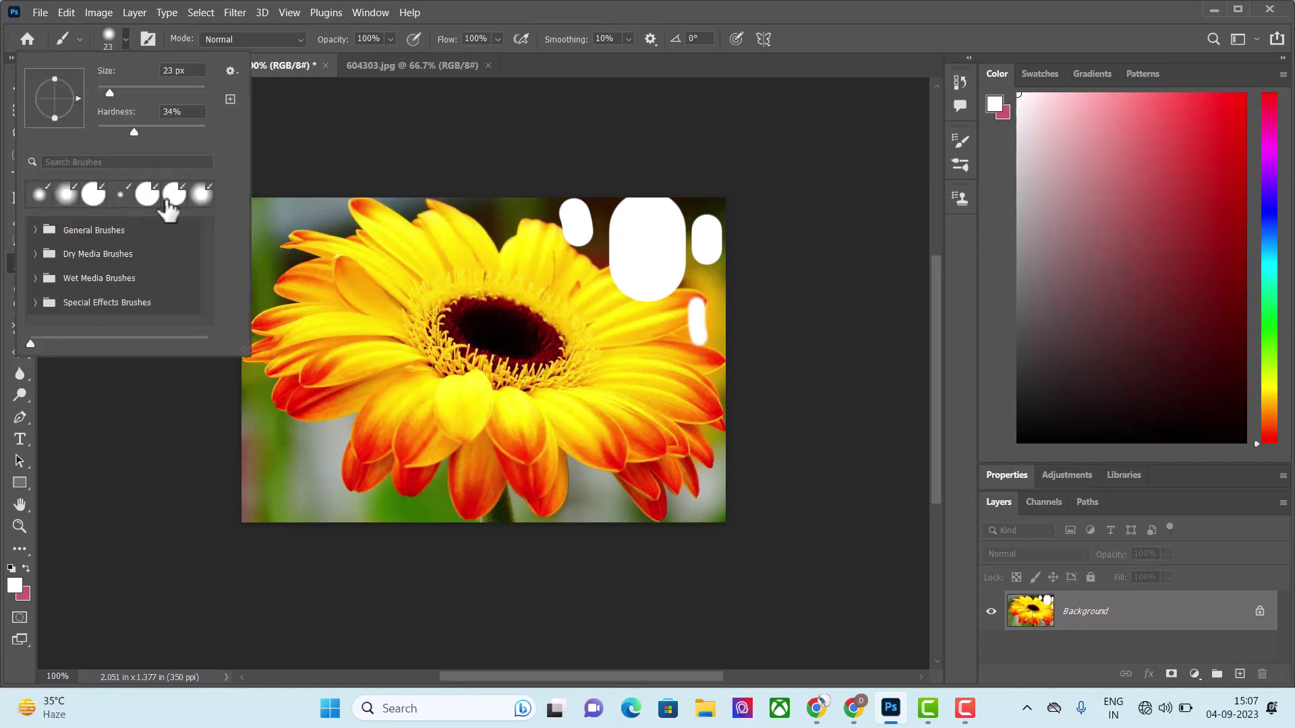
{"action": "left_click", "coordinate": [198, 200]}
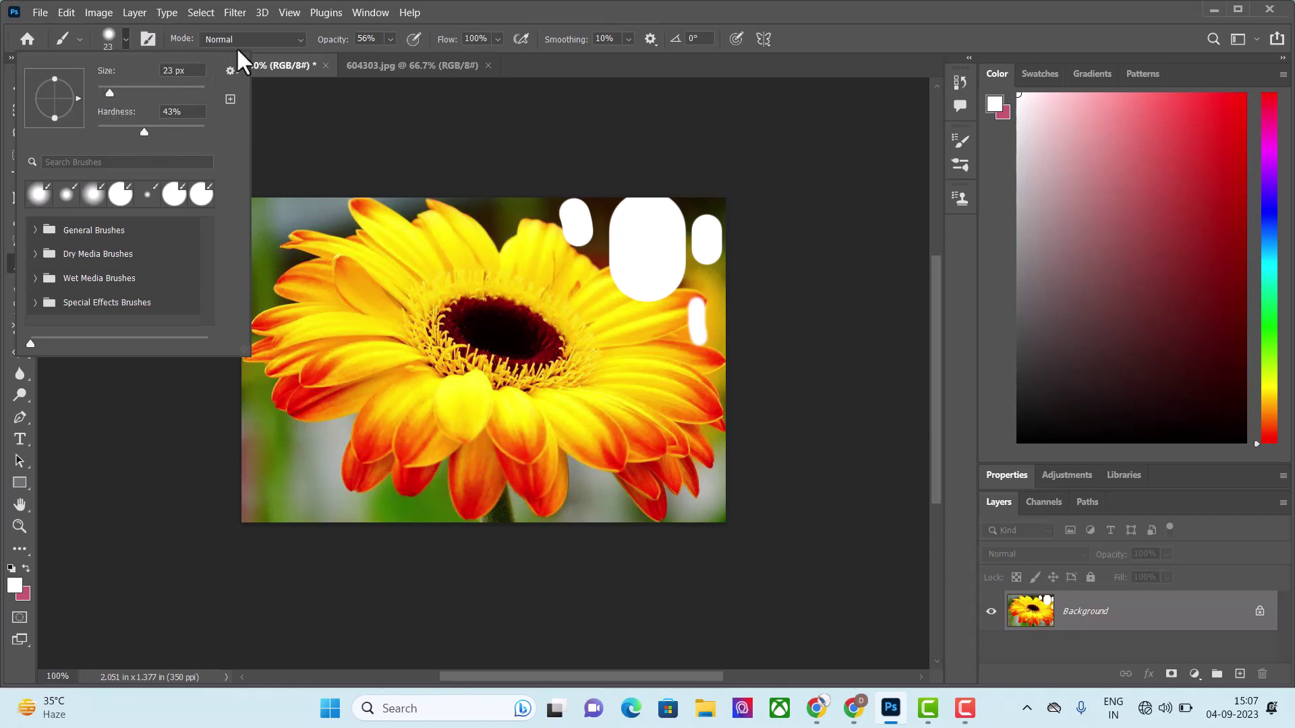
{"action": "left_click_drag", "start_coordinate": [639, 314], "coordinate": [700, 403]}
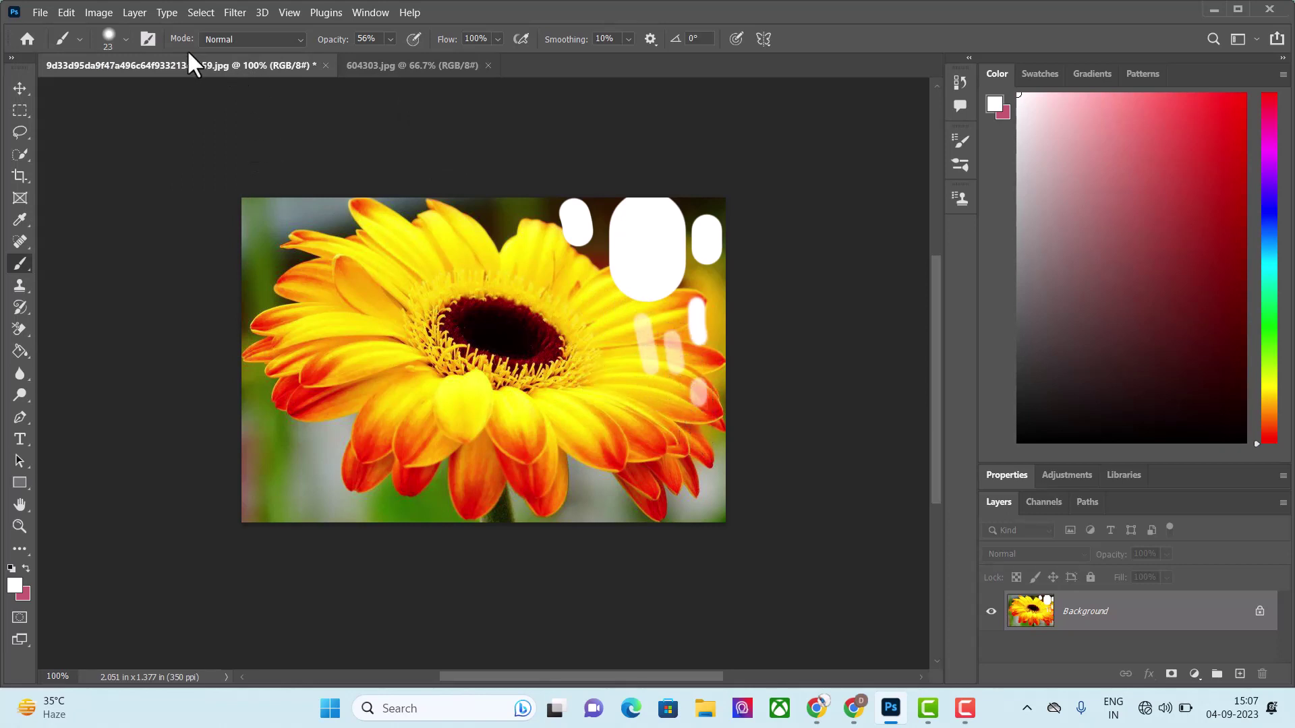
{"action": "left_click", "coordinate": [126, 38]}
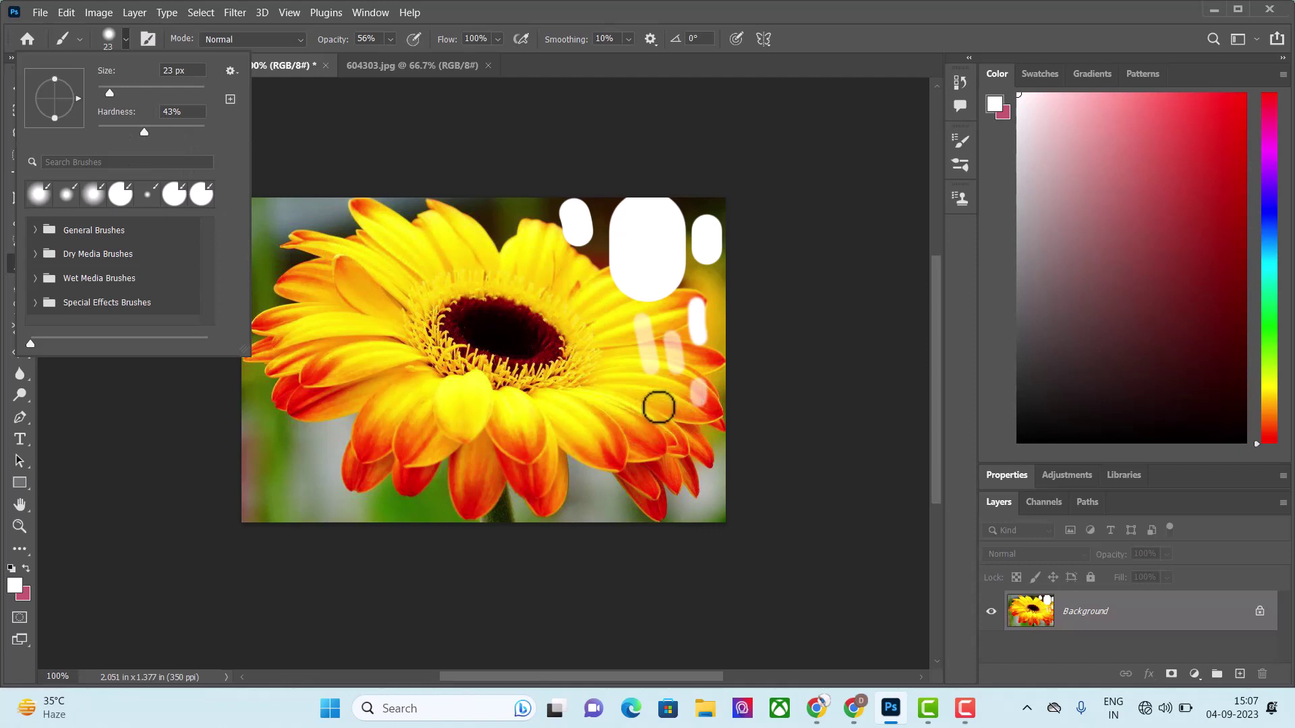
{"action": "left_click", "coordinate": [658, 407]}
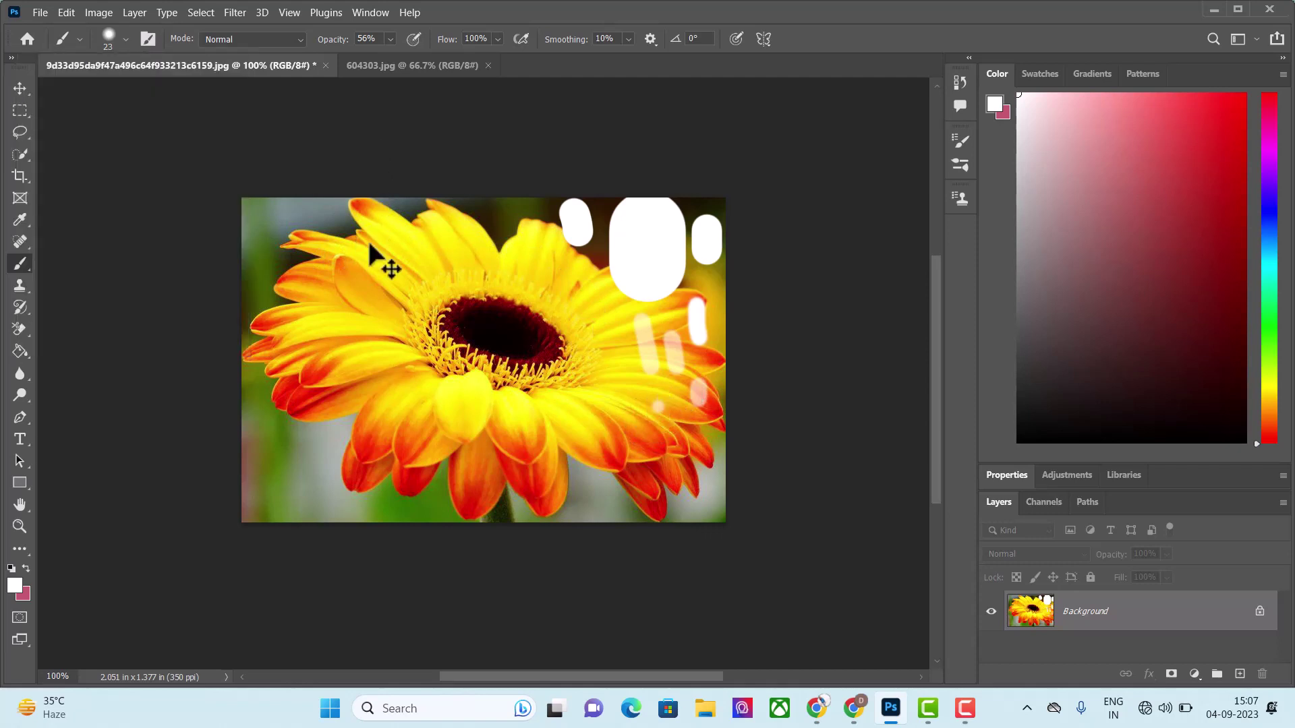
Step: Undo the white test strokes and zoom in and out to check the flower is clean
{"action": "key", "text": "ctrl+z"}
{"action": "key", "text": "ctrl+z"}
{"action": "key", "text": "ctrl+z"}
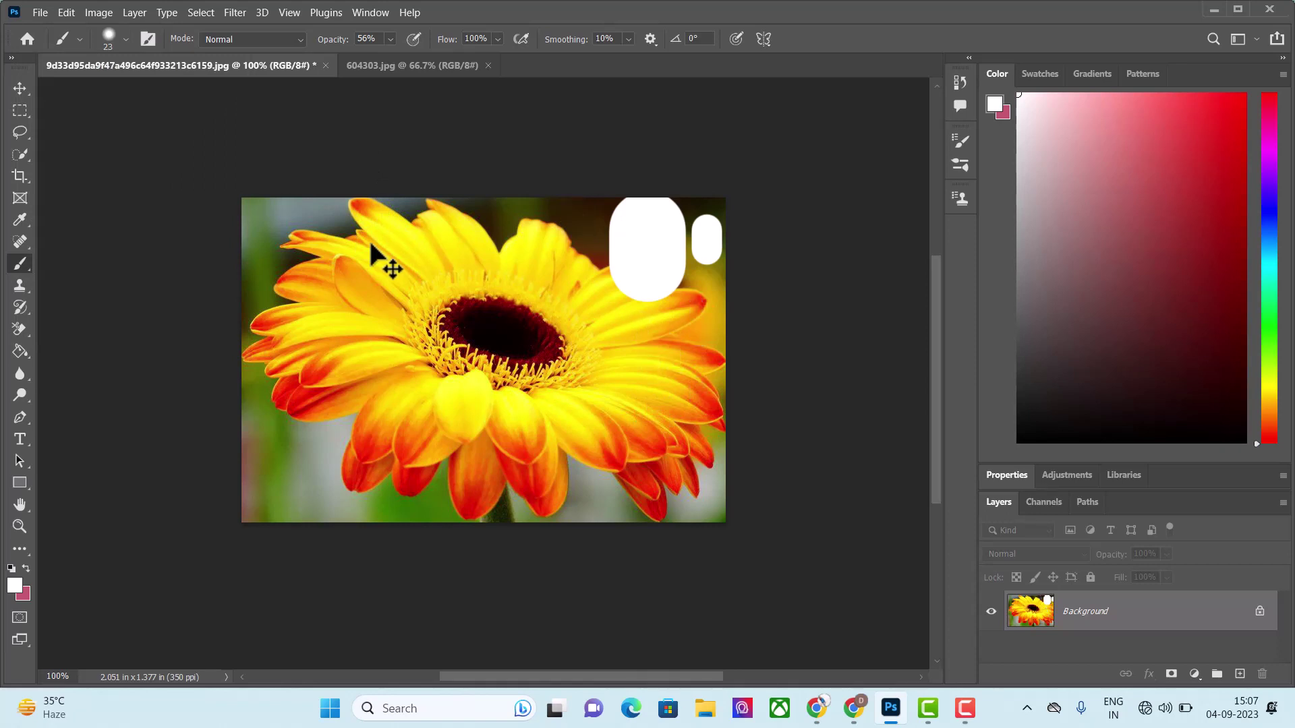
{"action": "key", "text": "ctrl+z"}
{"action": "key", "text": "ctrl+z"}
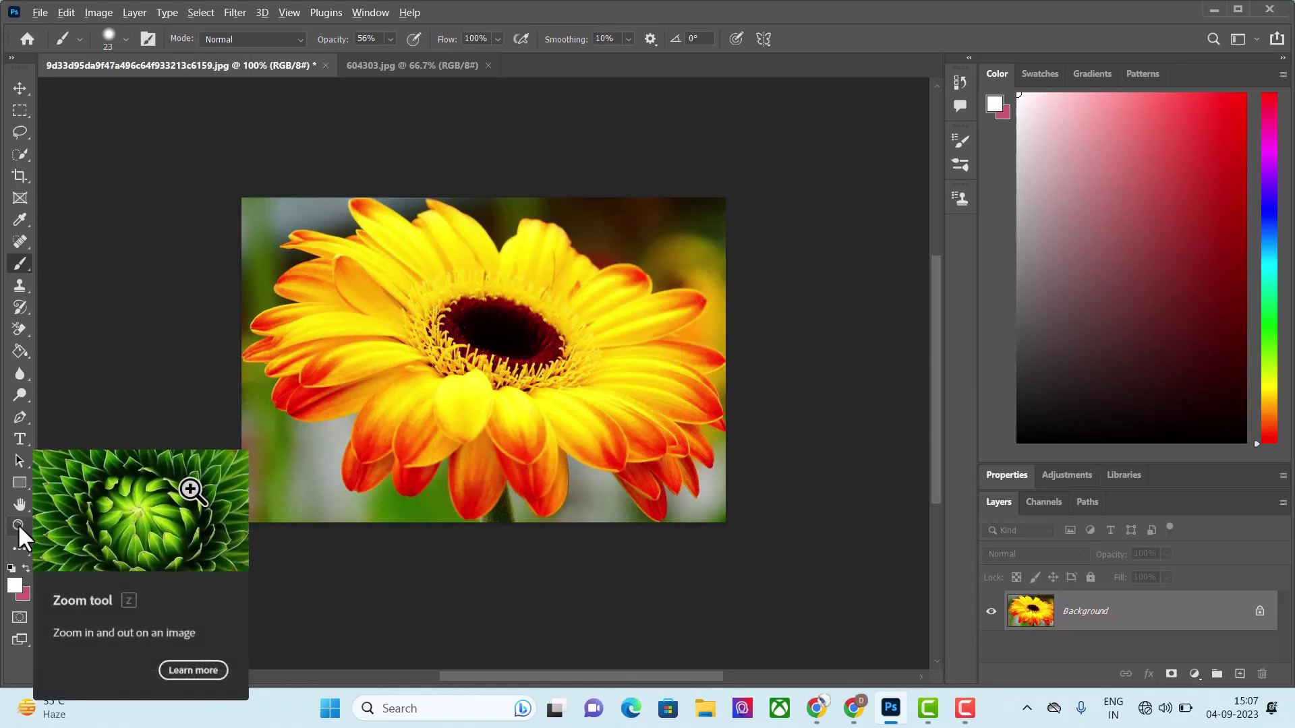
{"action": "left_click", "coordinate": [19, 526]}
{"action": "left_click", "coordinate": [444, 450]}
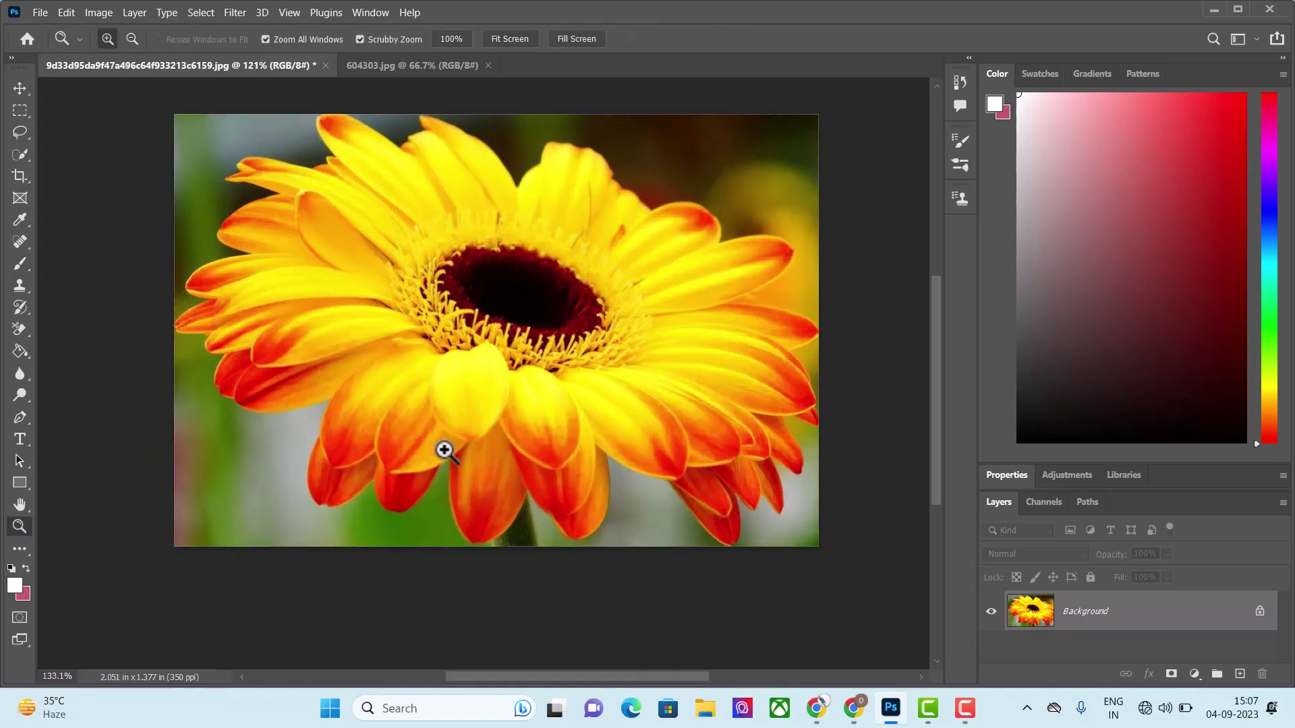
{"action": "scroll", "coordinate": [444, 450], "scroll_direction": "up", "scroll_amount": 1}
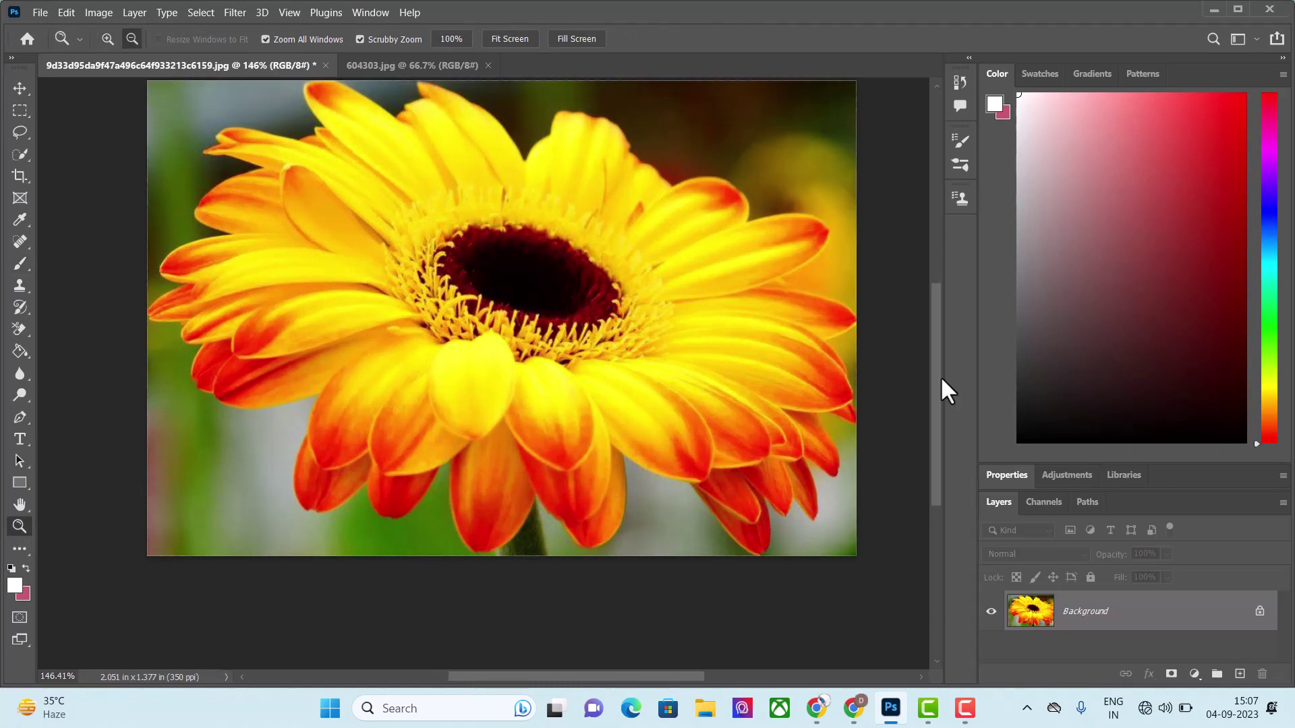
{"action": "scroll", "coordinate": [939, 379], "scroll_direction": "up", "scroll_amount": 1}
{"action": "scroll", "coordinate": [796, 386], "scroll_direction": "up", "scroll_amount": 2}
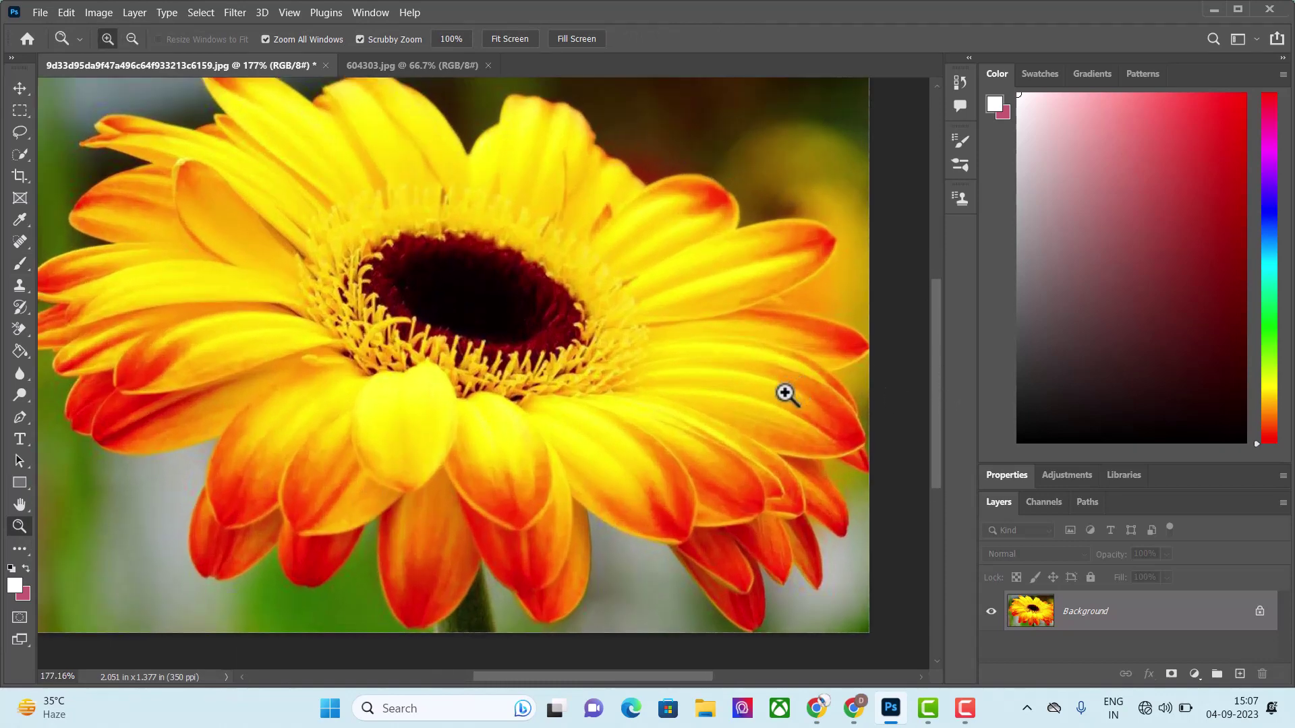
{"action": "left_click_drag", "start_coordinate": [706, 677], "coordinate": [691, 677]}
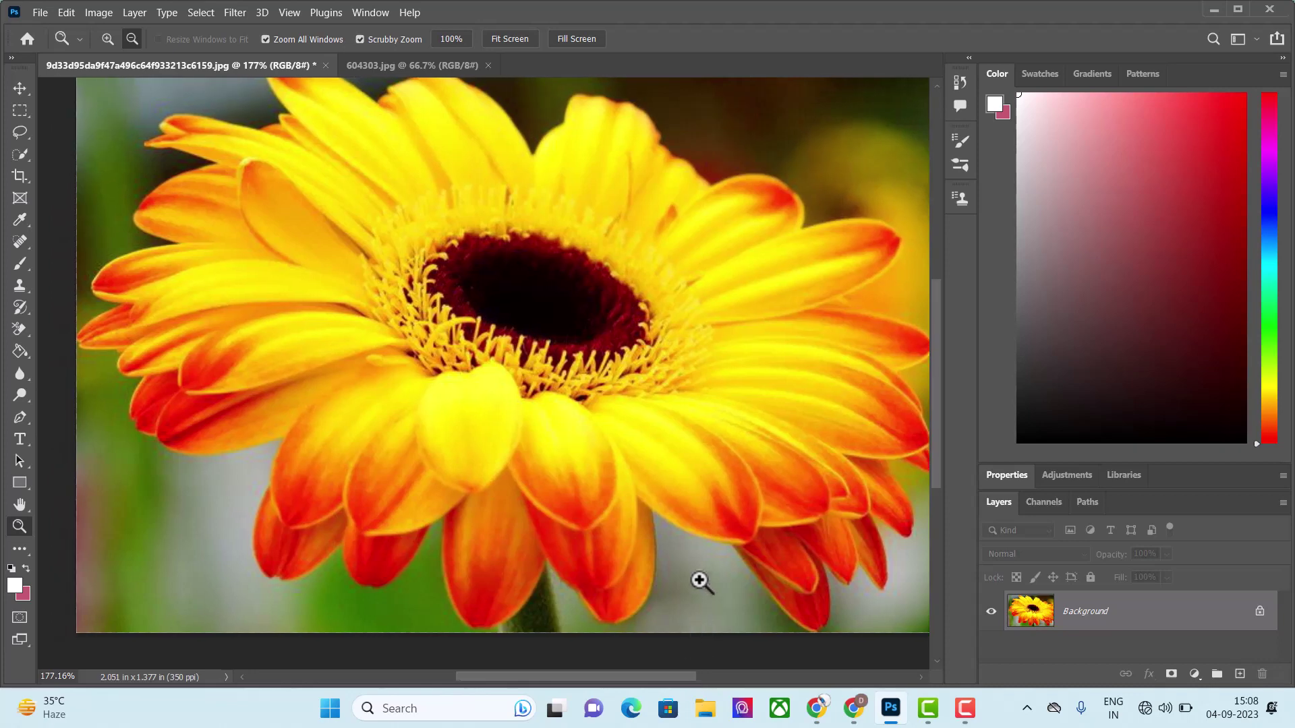
{"action": "scroll", "coordinate": [698, 571], "scroll_direction": "down", "scroll_amount": 1}
{"action": "scroll", "coordinate": [770, 454], "scroll_direction": "down", "scroll_amount": 2}
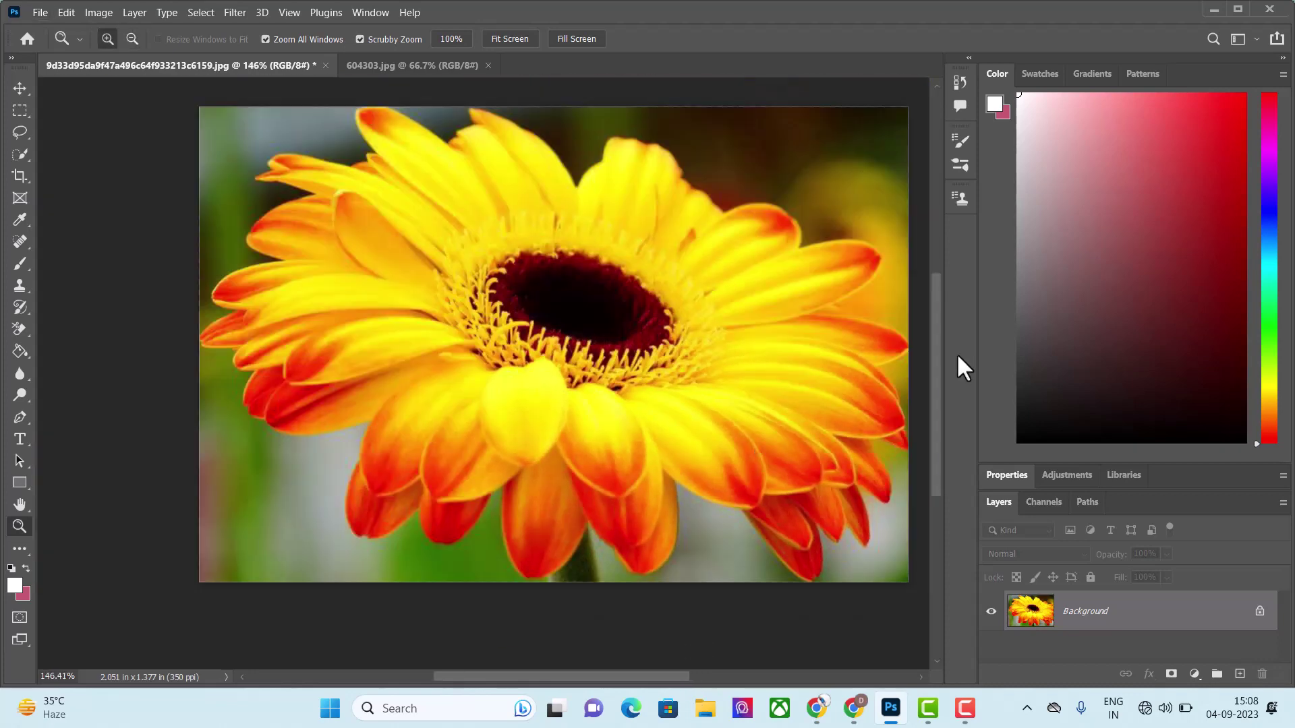
{"action": "scroll", "coordinate": [938, 362], "scroll_direction": "up", "scroll_amount": 1}
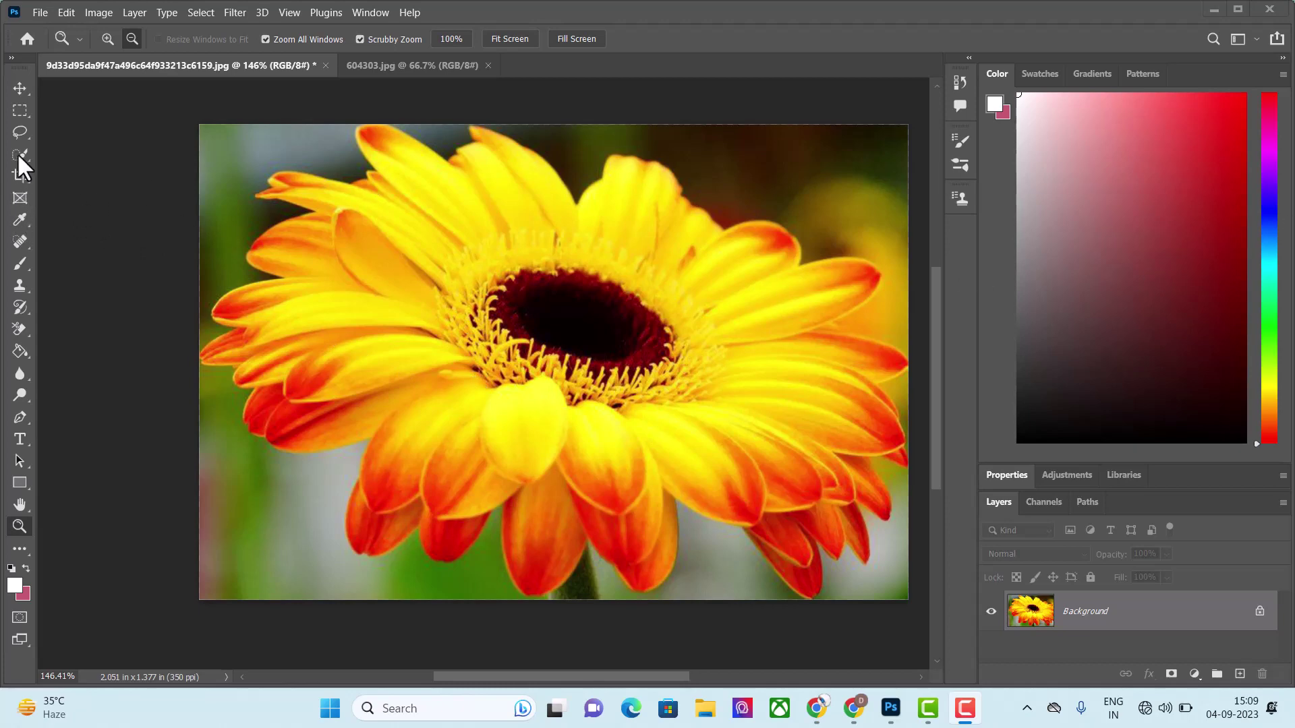
{"action": "mouse_move", "coordinate": [19, 154]}
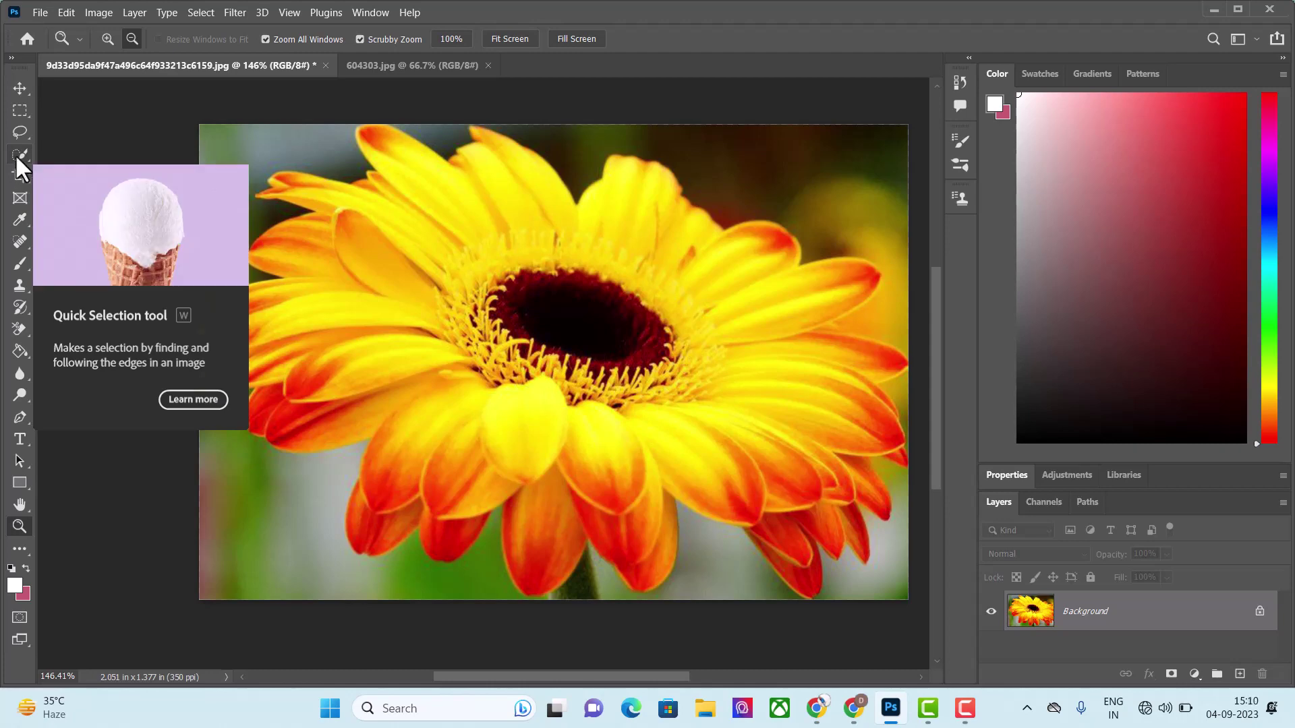
Step: Start a Quick Selection on the upper-left petals, subtracting the background there
{"action": "left_click", "coordinate": [15, 157]}
{"action": "left_click", "coordinate": [93, 169]}
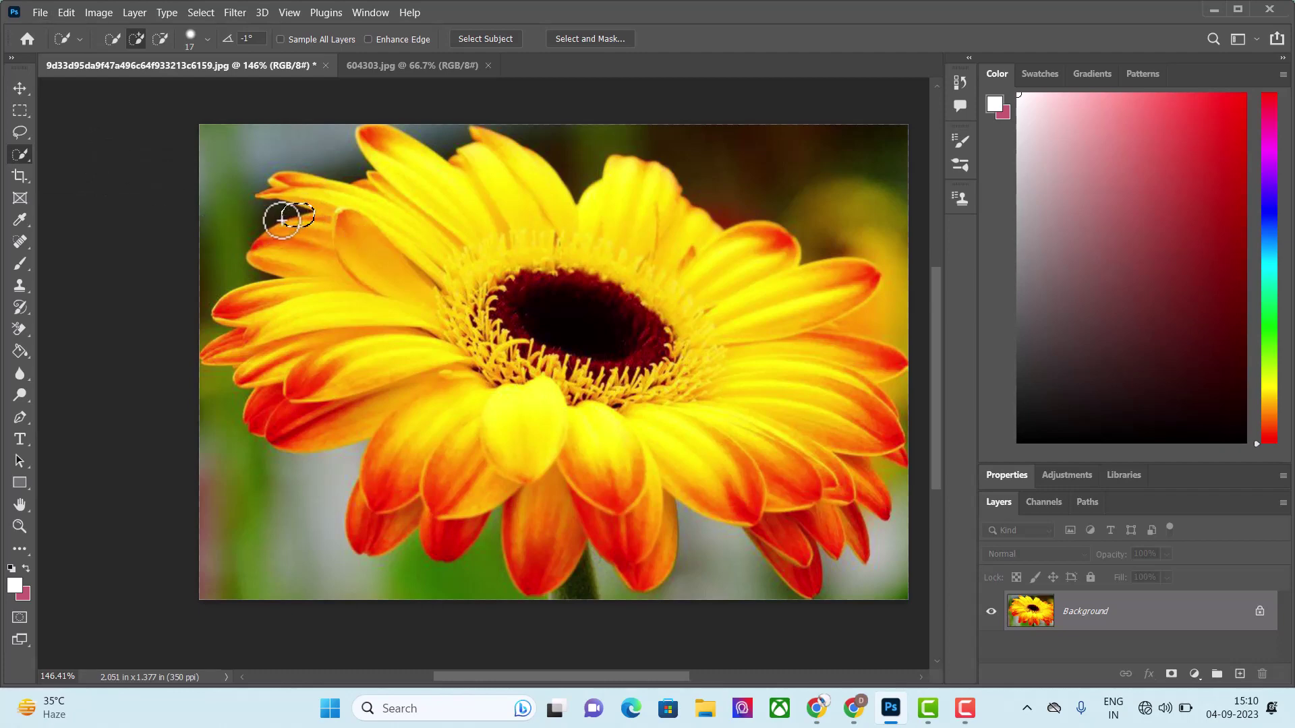
{"action": "left_click_drag", "start_coordinate": [263, 232], "coordinate": [263, 238]}
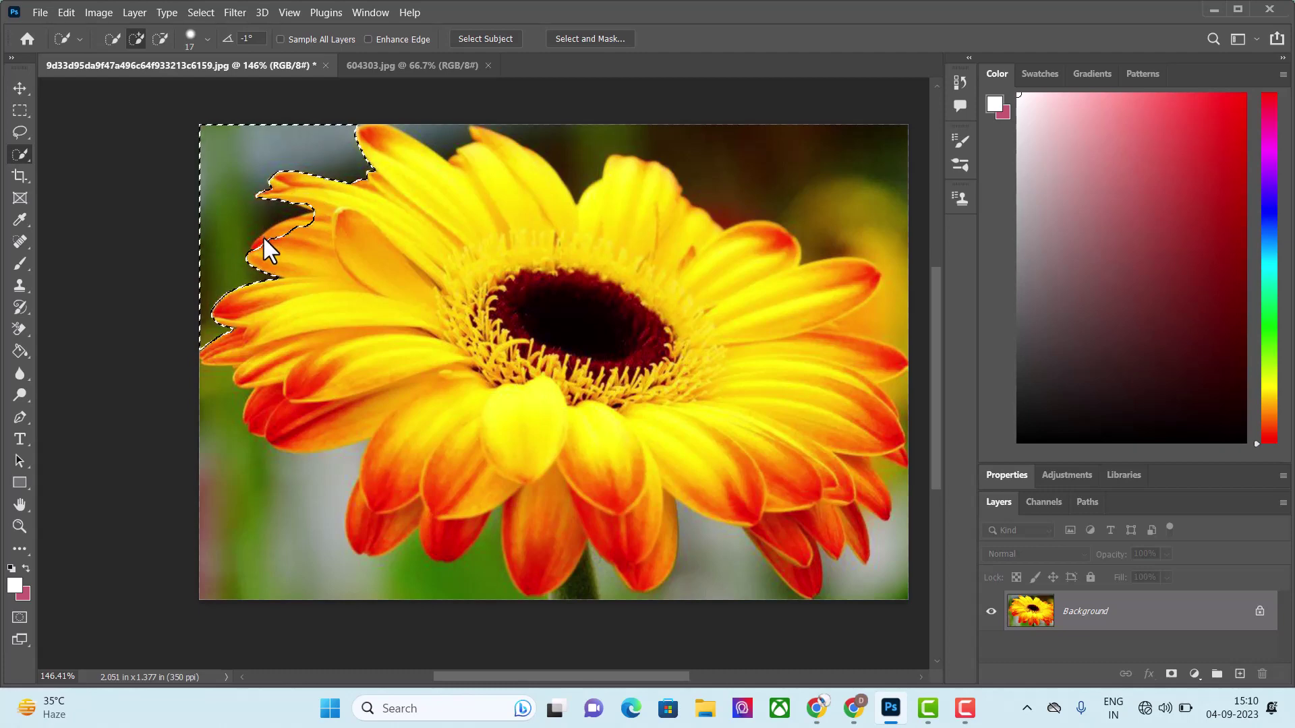
{"action": "left_click_drag", "start_coordinate": [263, 236], "coordinate": [231, 338]}
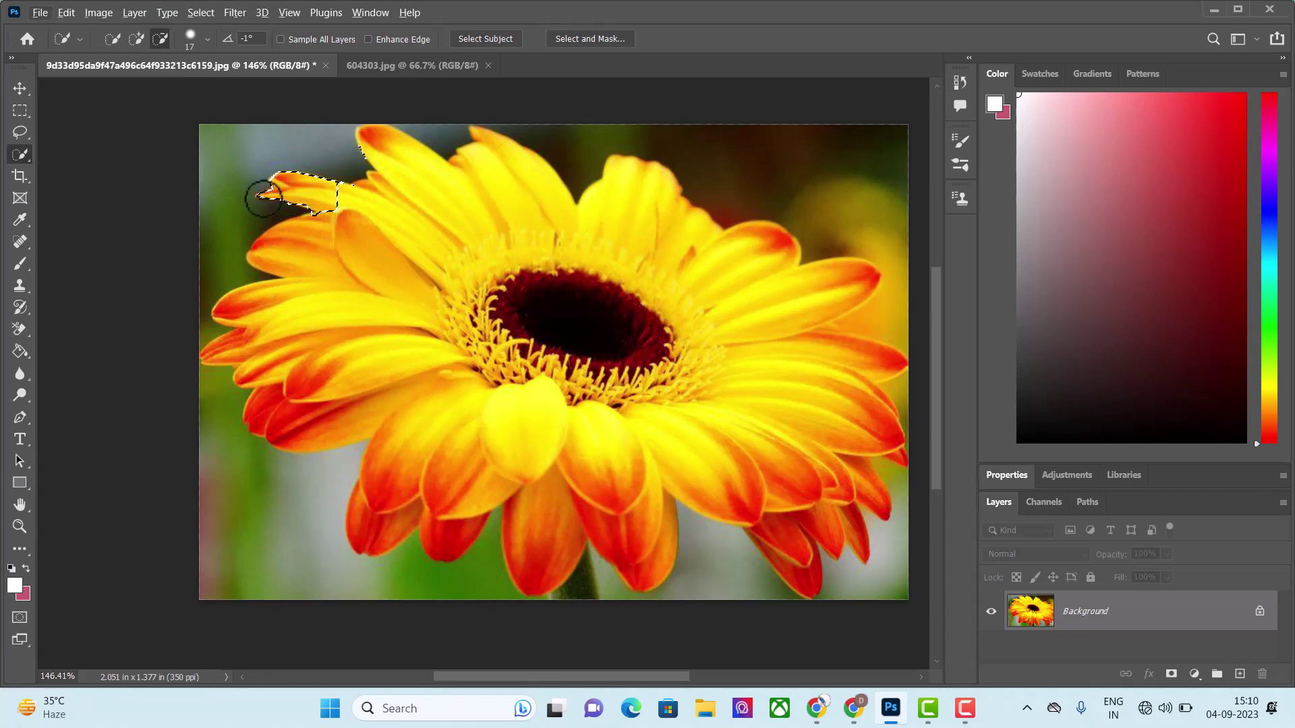
{"action": "left_click", "coordinate": [136, 39]}
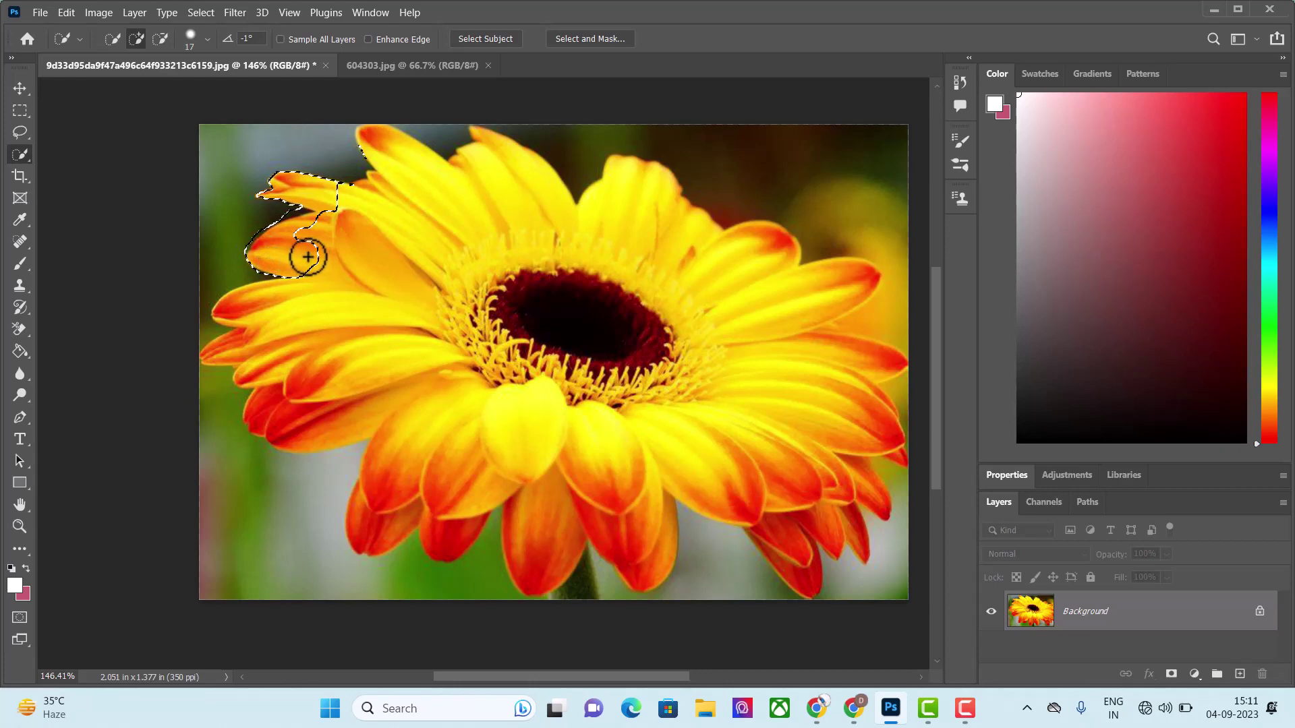
Step: Extend the selection over the left and lower-left petals, excluding green background between lower petals
{"action": "left_click_drag", "start_coordinate": [245, 295], "coordinate": [227, 308]}
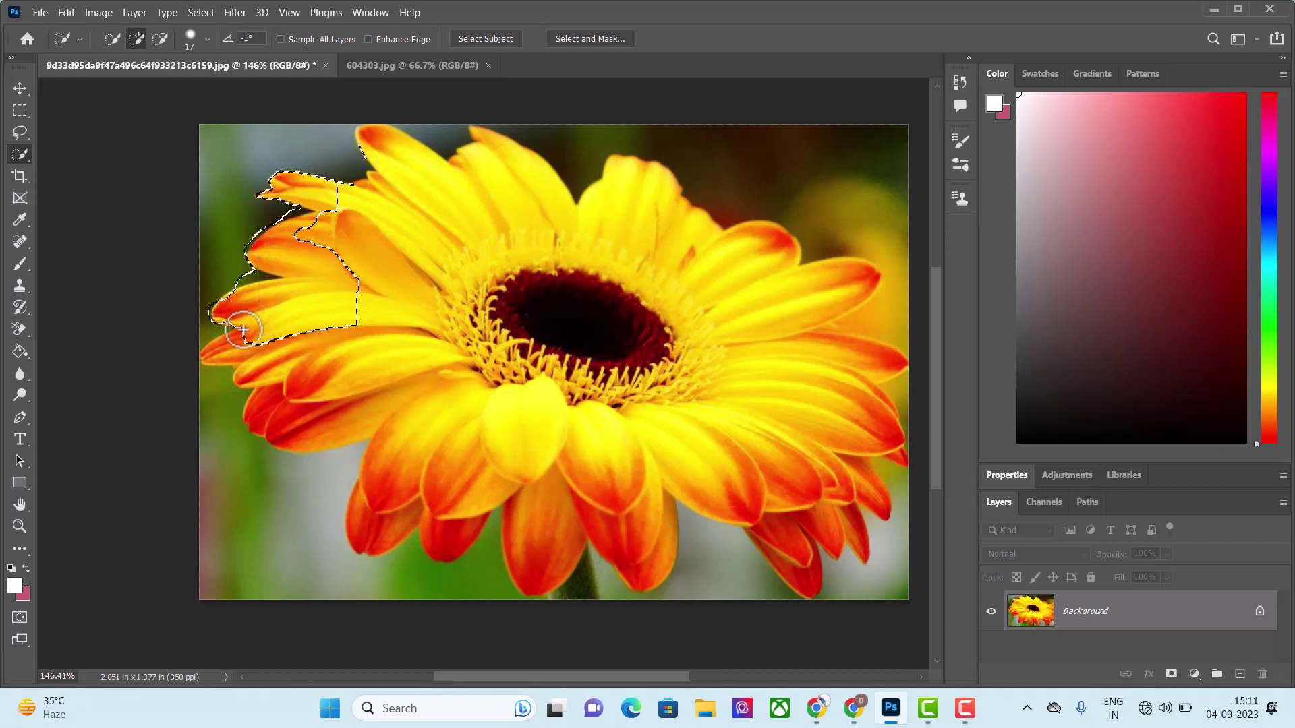
{"action": "left_click_drag", "start_coordinate": [256, 327], "coordinate": [217, 506]}
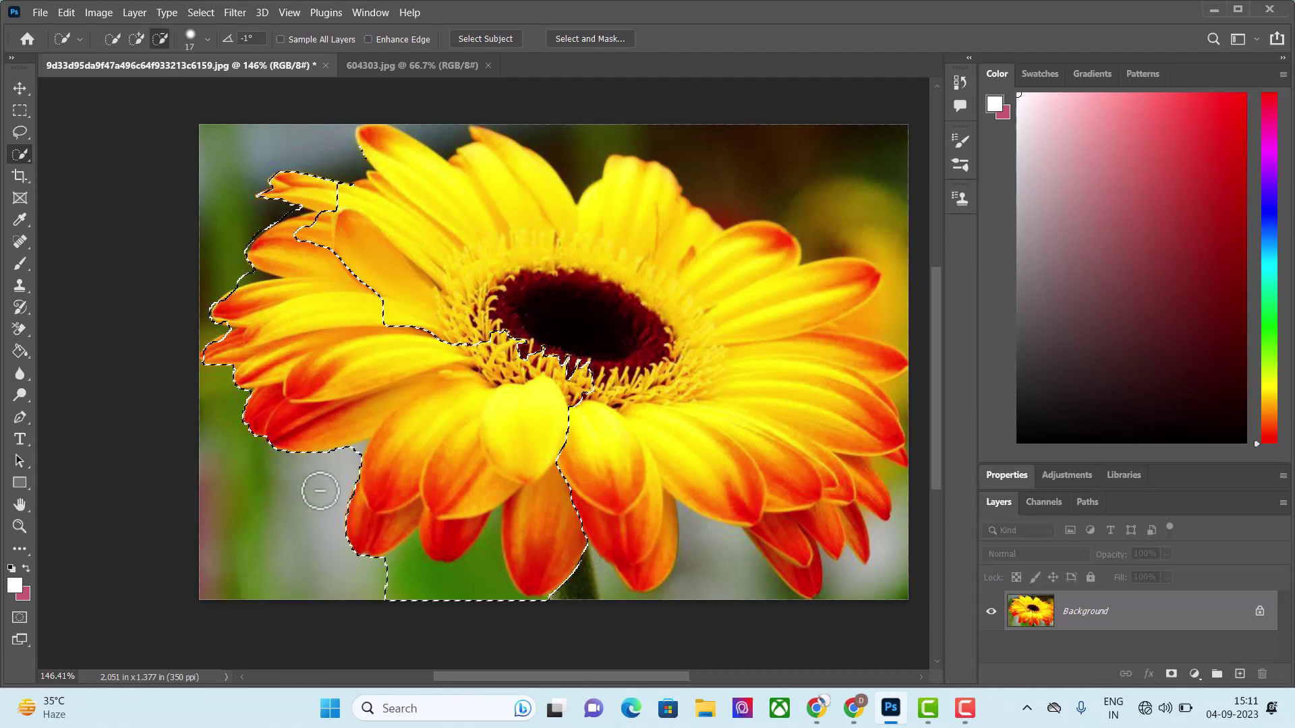
{"action": "left_click_drag", "start_coordinate": [381, 586], "coordinate": [401, 567]}
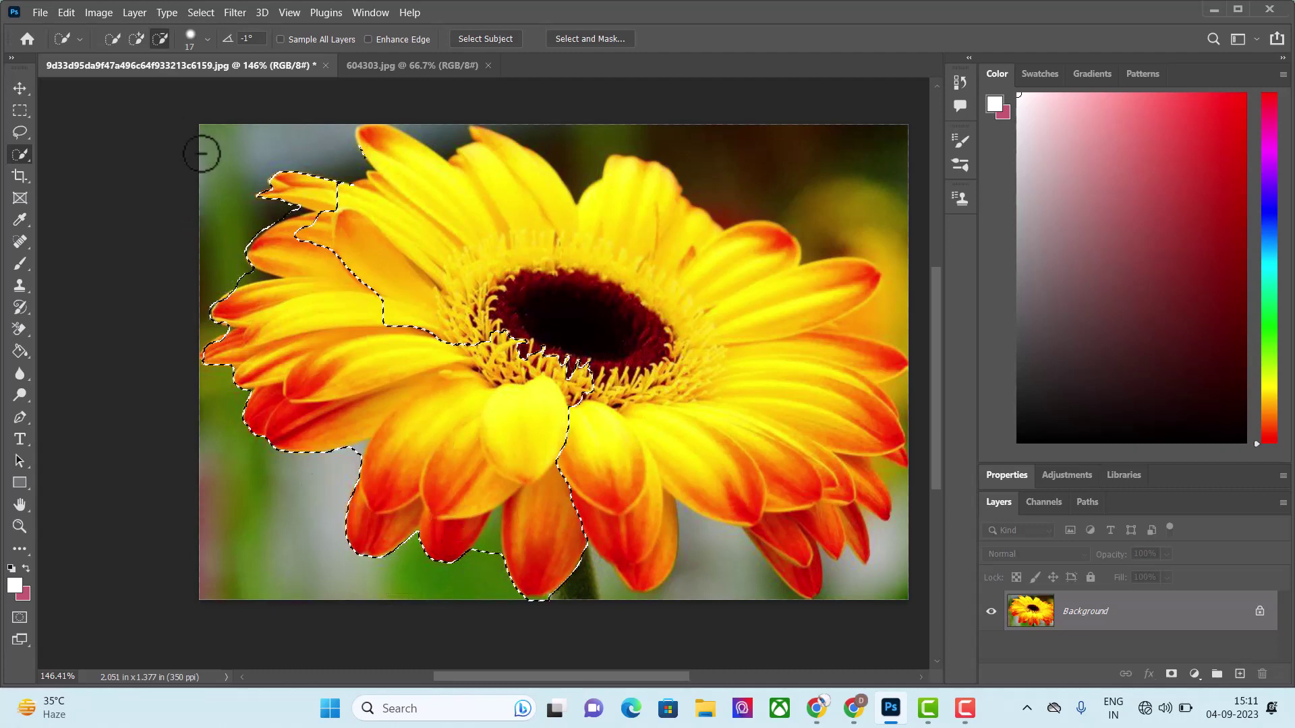
{"action": "scroll", "coordinate": [634, 533], "scroll_direction": "down", "scroll_amount": 1}
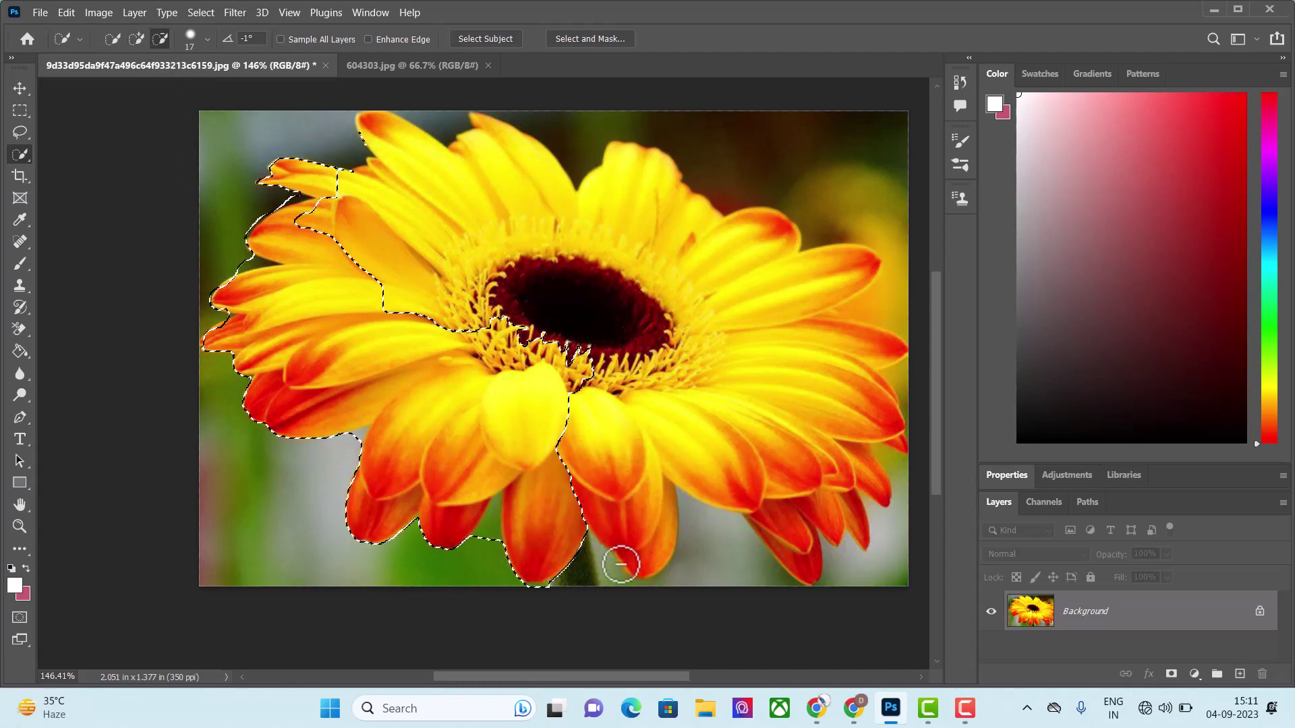
{"action": "left_click_drag", "start_coordinate": [659, 676], "coordinate": [690, 675]}
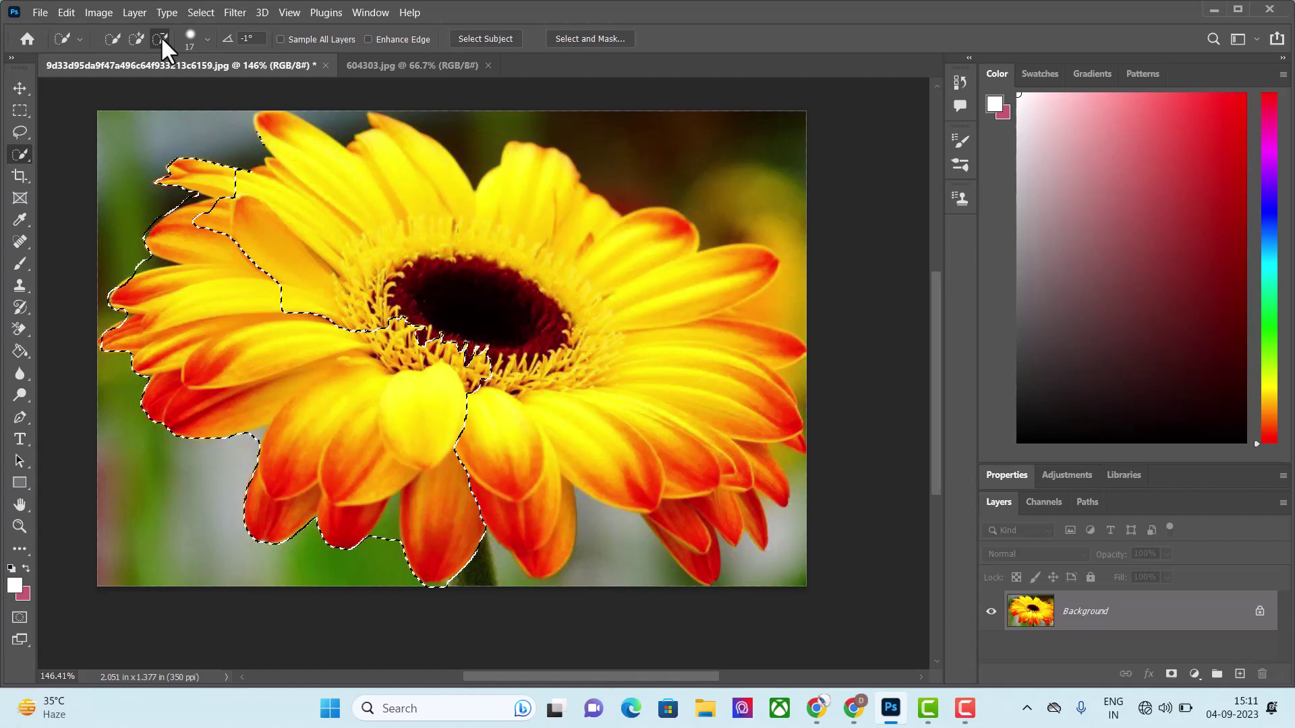
{"action": "left_click_drag", "start_coordinate": [385, 555], "coordinate": [390, 512]}
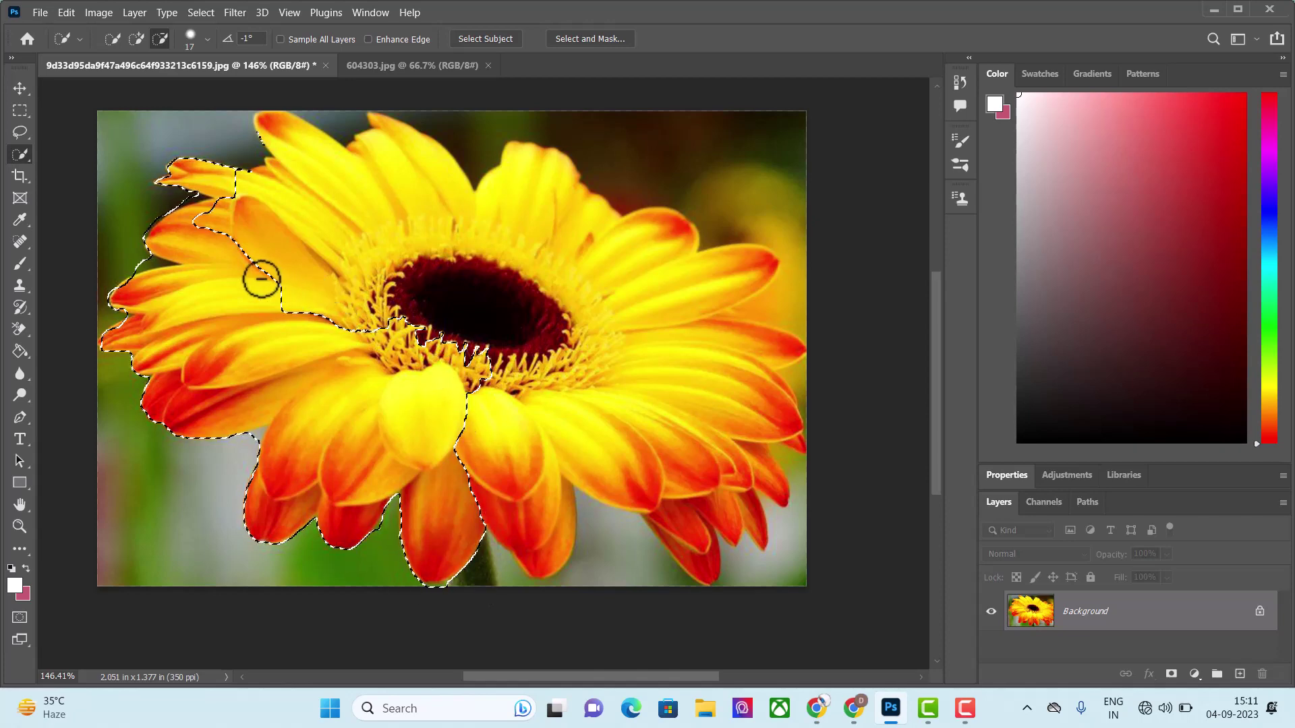
Step: Add the left-centre petals, flower centre and leftover upper-left gaps to the selection
{"action": "left_click", "coordinate": [135, 39]}
{"action": "left_click", "coordinate": [255, 254]}
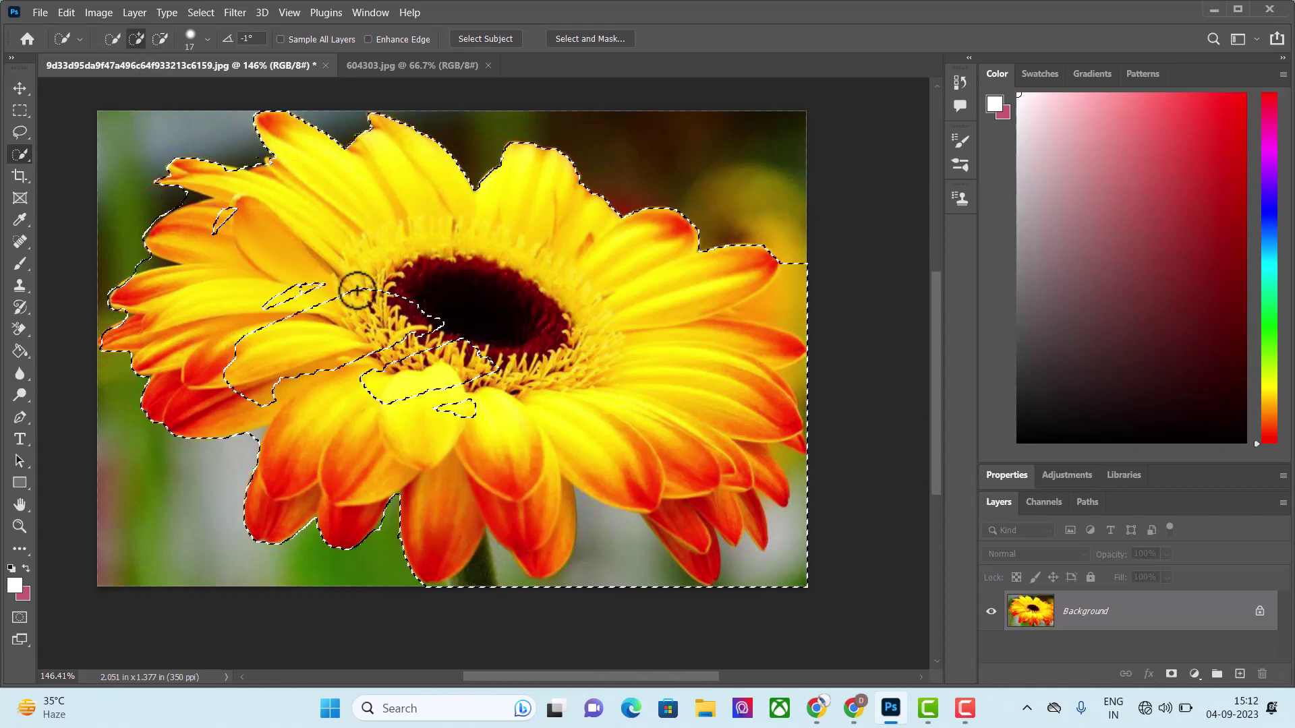
{"action": "mouse_move", "coordinate": [255, 255]}
{"action": "left_mouse_down"}
{"action": "mouse_move", "coordinate": [306, 314]}
{"action": "mouse_move", "coordinate": [486, 294]}
{"action": "left_mouse_up"}
{"action": "mouse_move", "coordinate": [418, 336]}
{"action": "left_mouse_down"}
{"action": "mouse_move", "coordinate": [529, 364]}
{"action": "mouse_move", "coordinate": [407, 307]}
{"action": "left_mouse_up"}
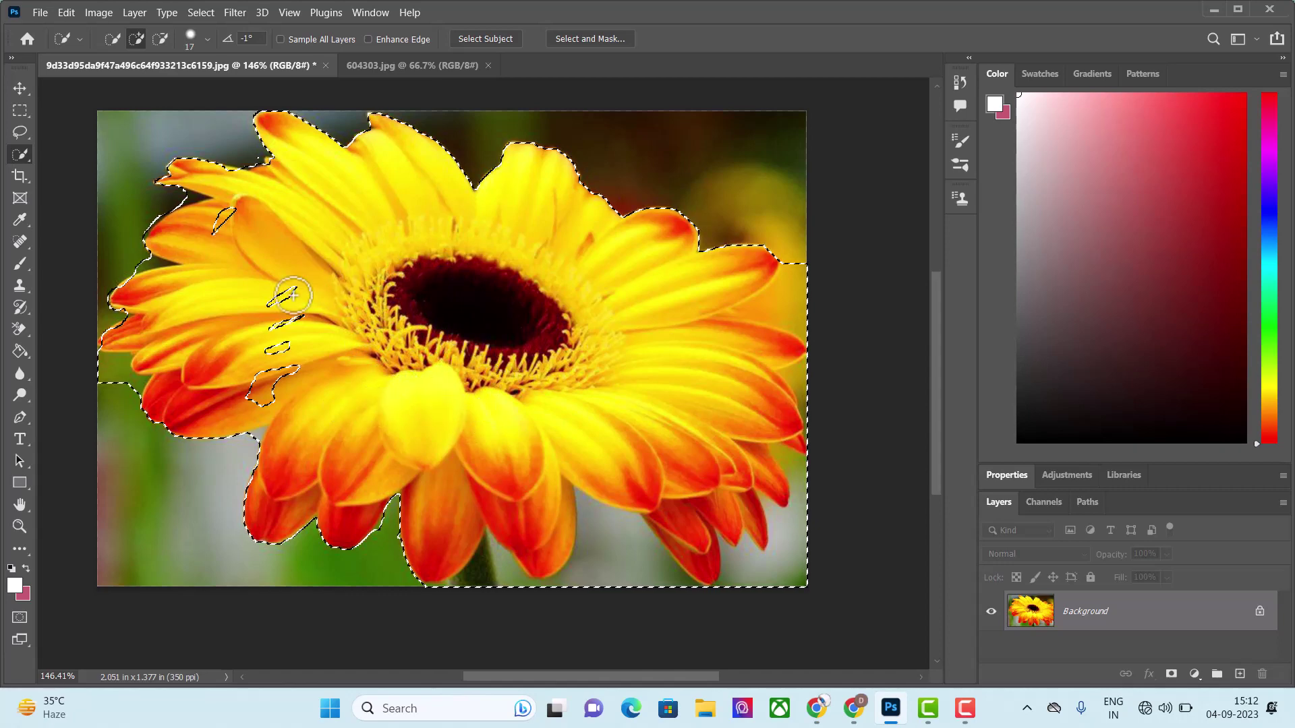
{"action": "left_click_drag", "start_coordinate": [293, 294], "coordinate": [275, 382]}
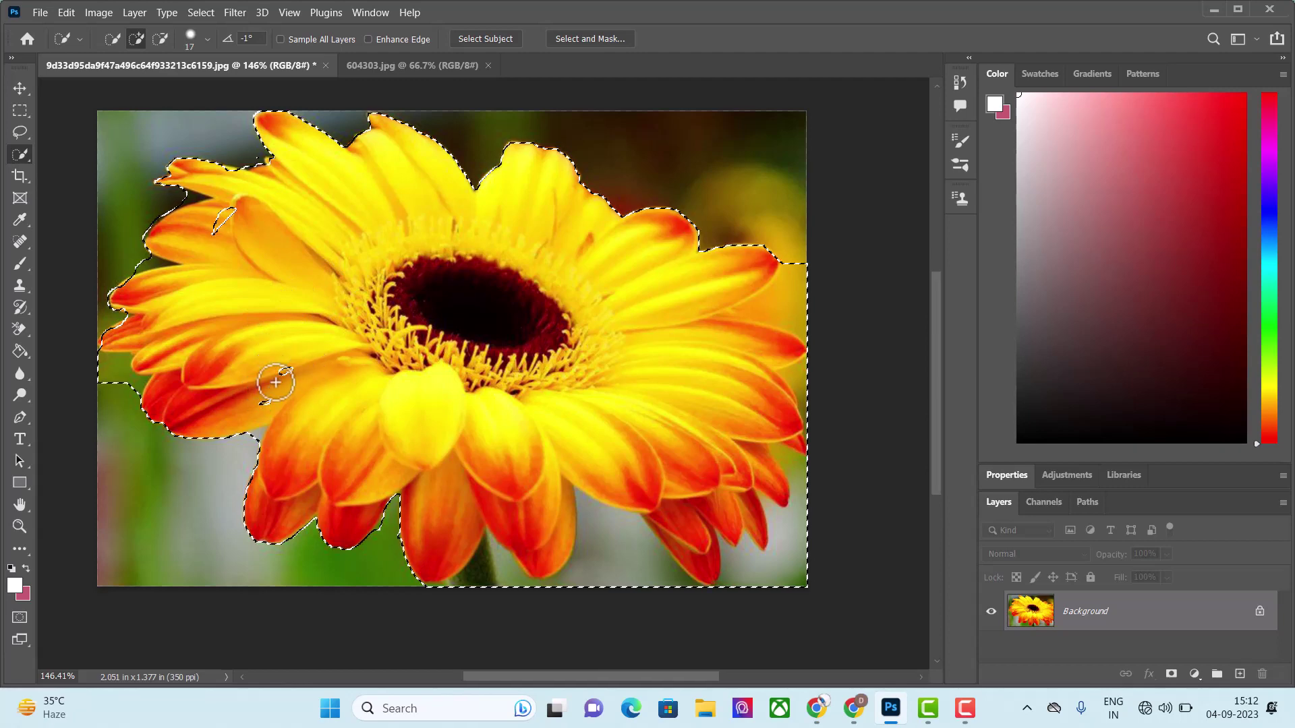
{"action": "left_click_drag", "start_coordinate": [249, 229], "coordinate": [211, 222]}
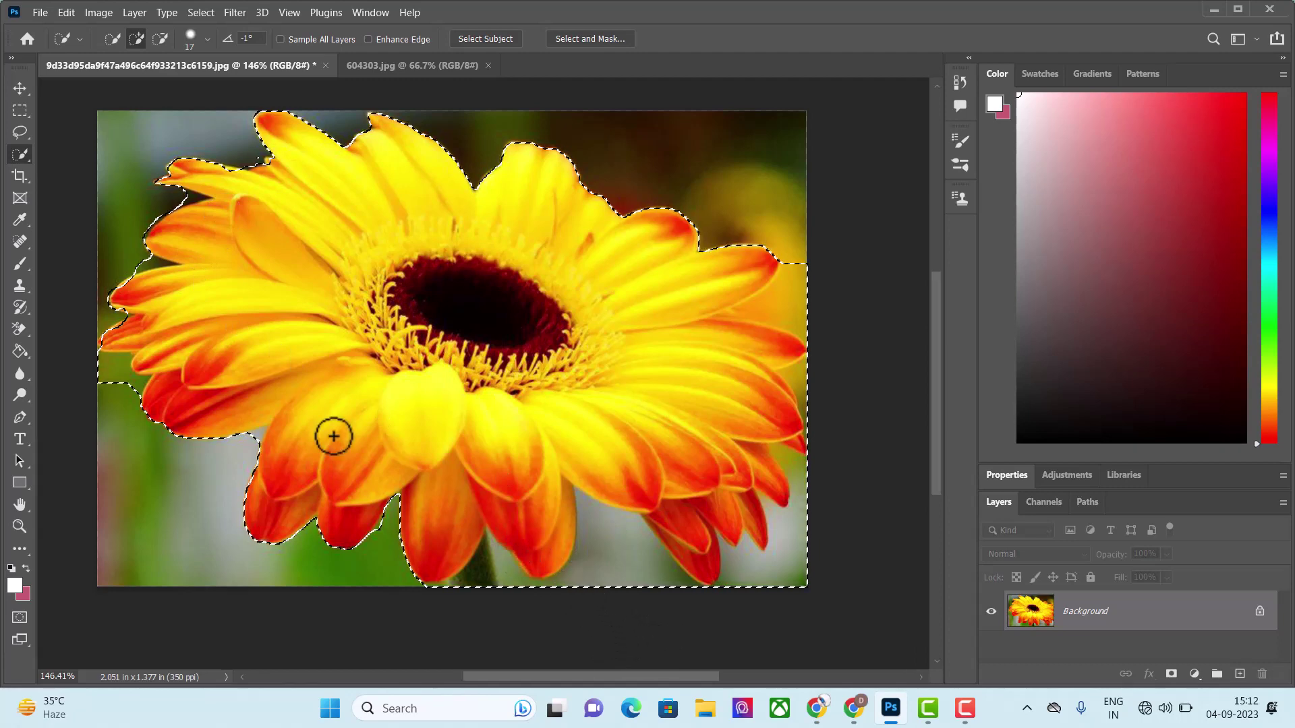
{"action": "key", "text": "alt"}
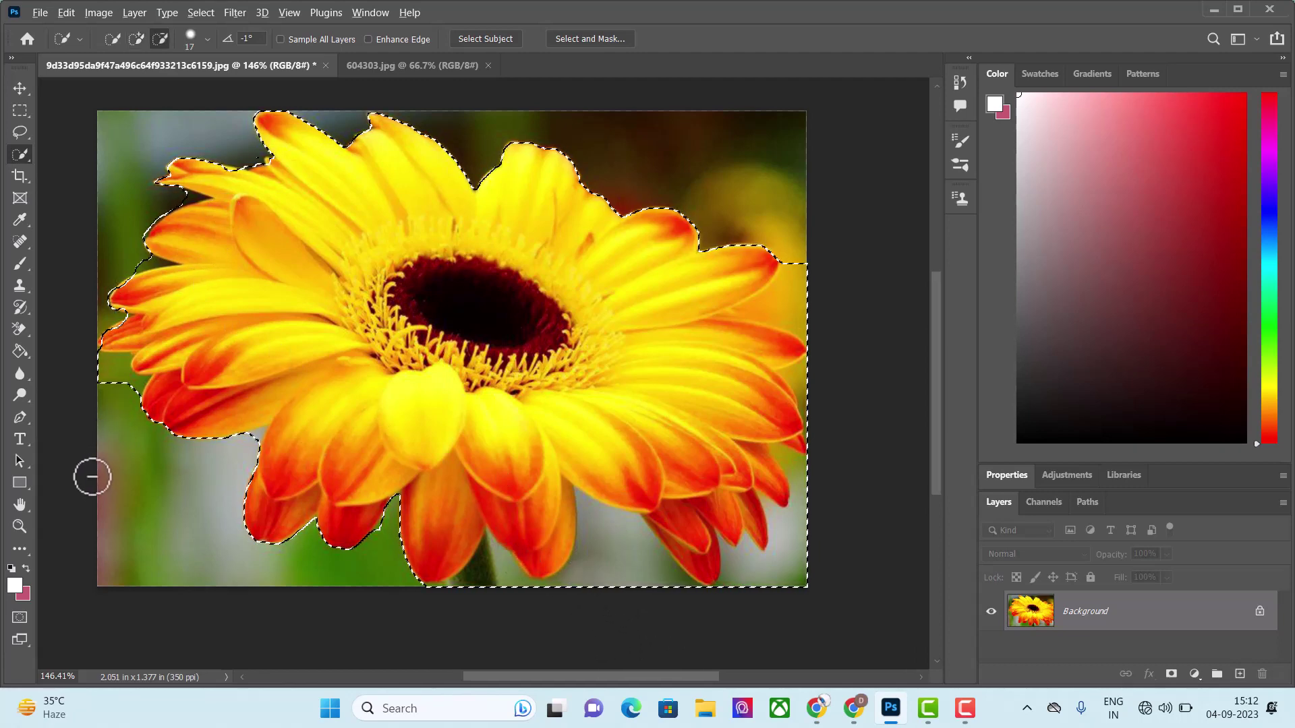
Step: Zoom in and trim background from the selection near the lower petals
{"action": "scroll", "coordinate": [338, 473], "scroll_direction": "up", "scroll_amount": 1}
{"action": "scroll", "coordinate": [338, 473], "scroll_direction": "up", "scroll_amount": 1}
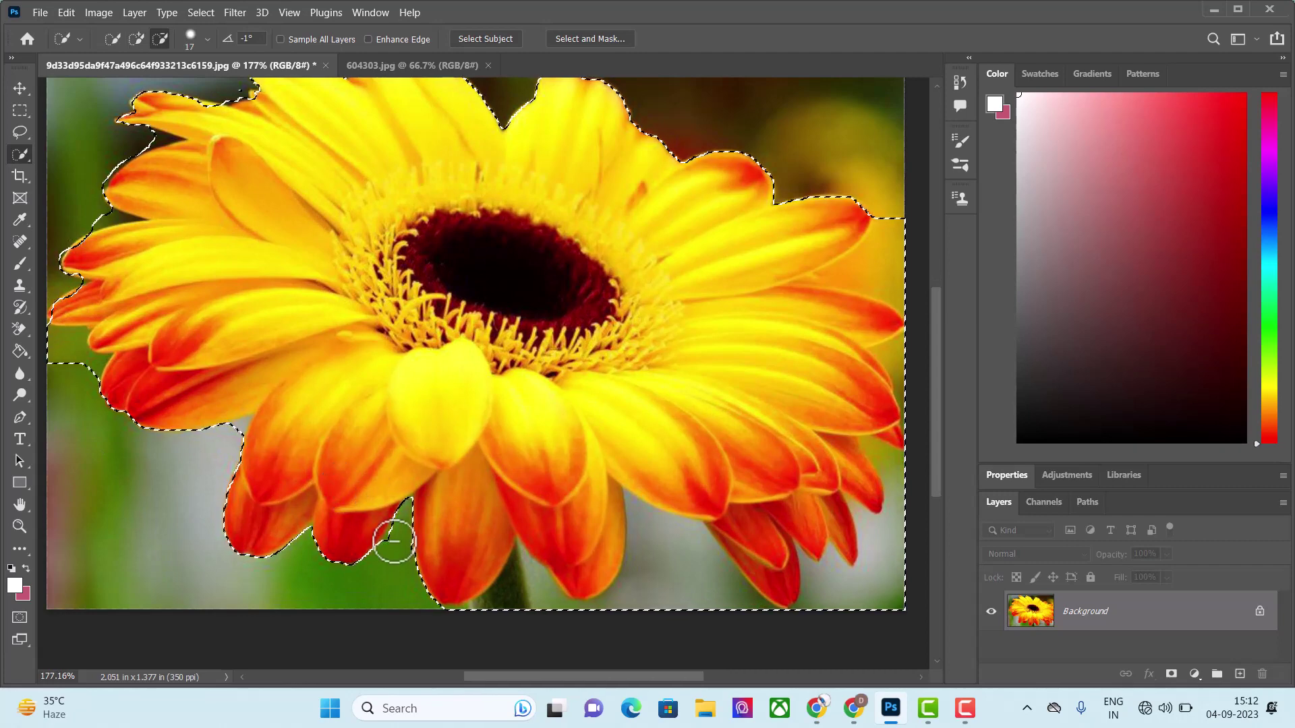
{"action": "scroll", "coordinate": [517, 539], "scroll_direction": "up", "scroll_amount": 1}
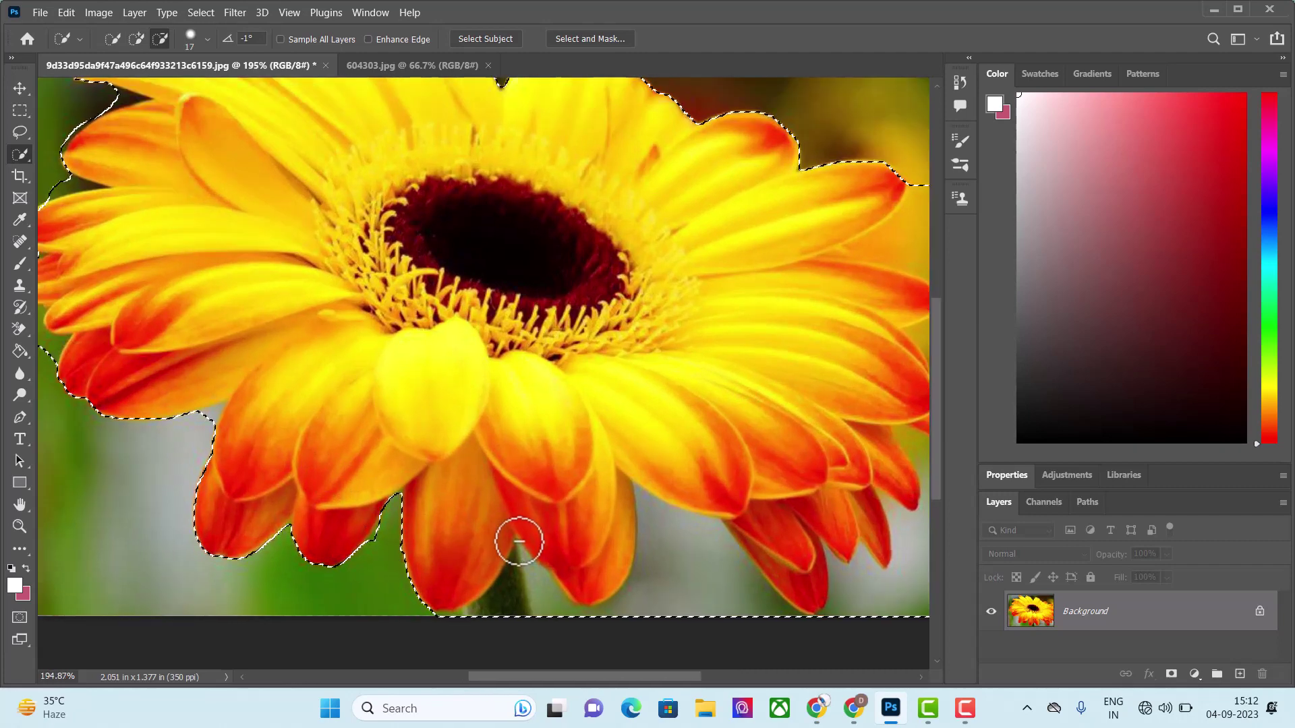
{"action": "scroll", "coordinate": [517, 539], "scroll_direction": "up", "scroll_amount": 1}
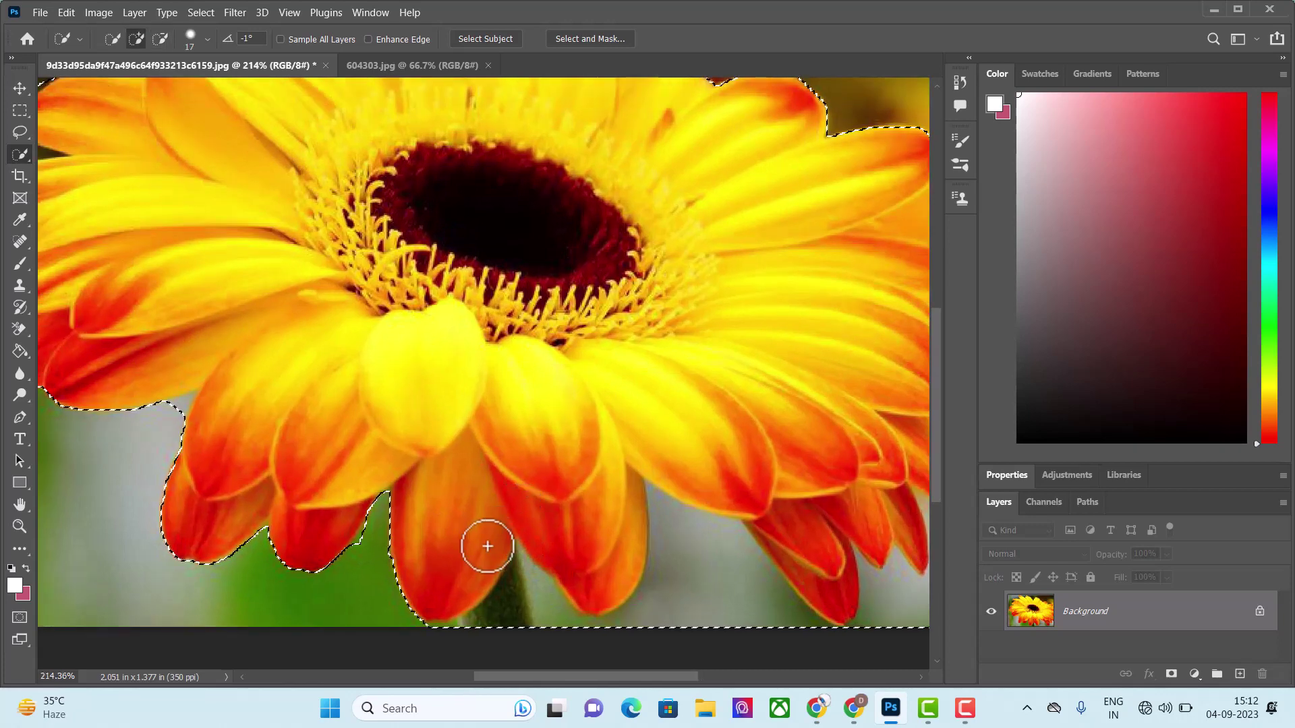
{"action": "scroll", "coordinate": [486, 540], "scroll_direction": "down", "scroll_amount": 1}
{"action": "scroll", "coordinate": [485, 539], "scroll_direction": "up", "scroll_amount": 1}
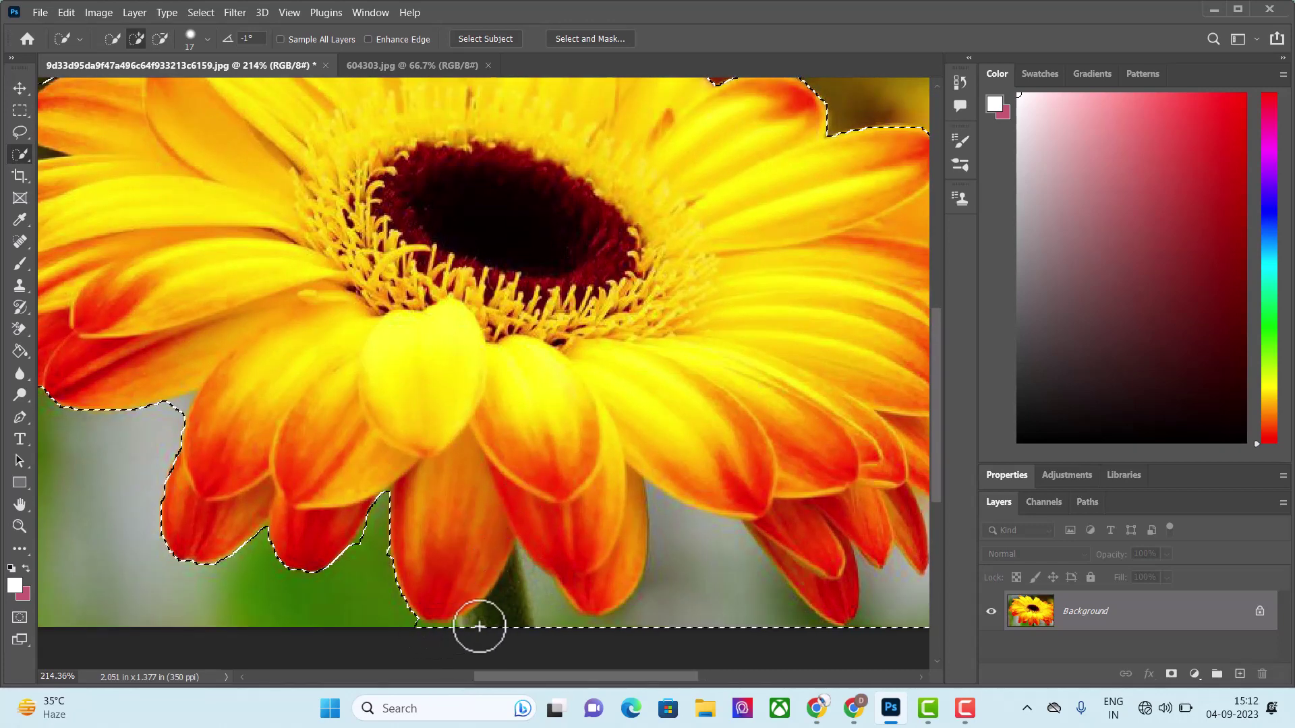
{"action": "scroll", "coordinate": [756, 326], "scroll_direction": "right", "scroll_amount": 5}
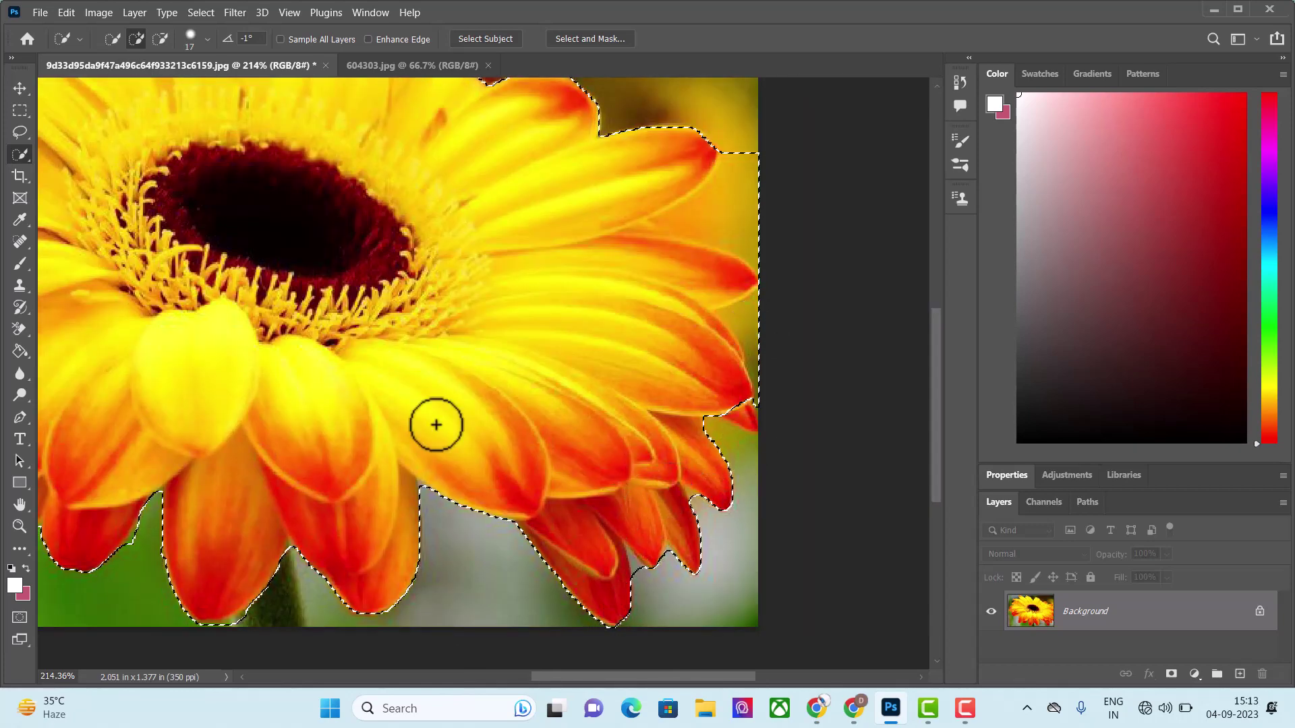
{"action": "left_click", "coordinate": [160, 39]}
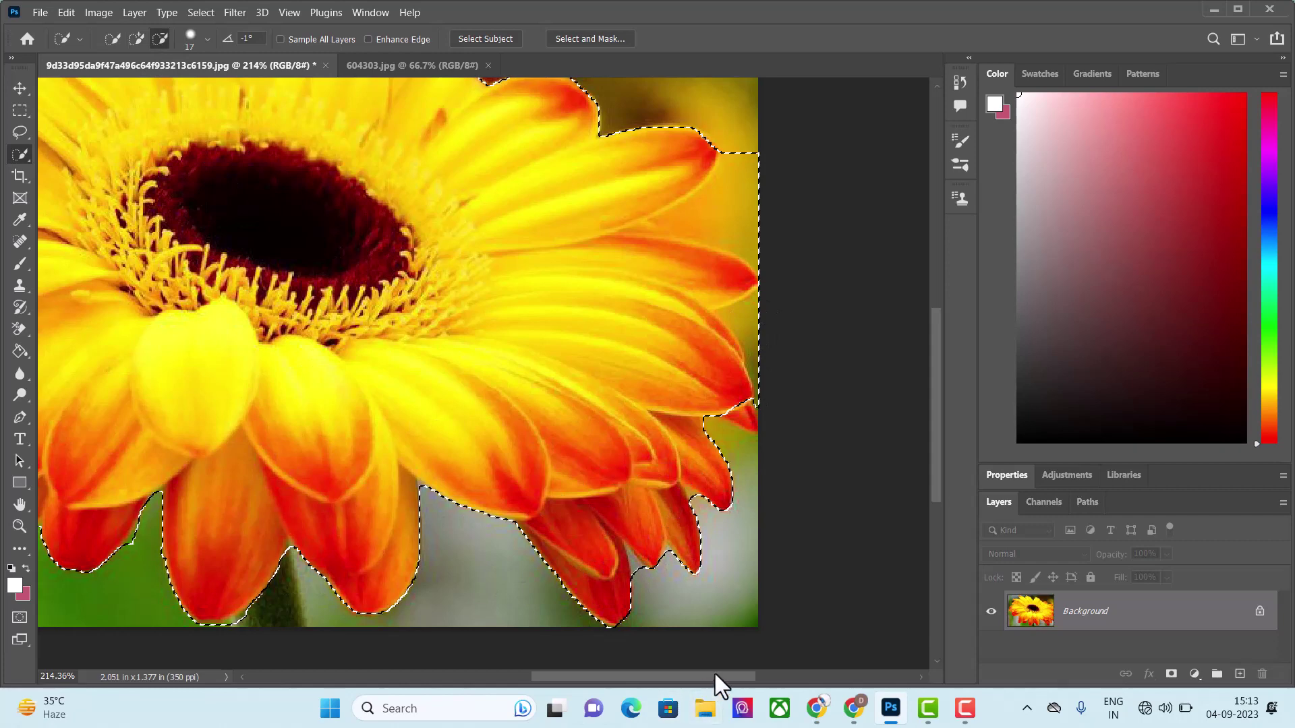
{"action": "left_click_drag", "start_coordinate": [653, 593], "coordinate": [650, 572]}
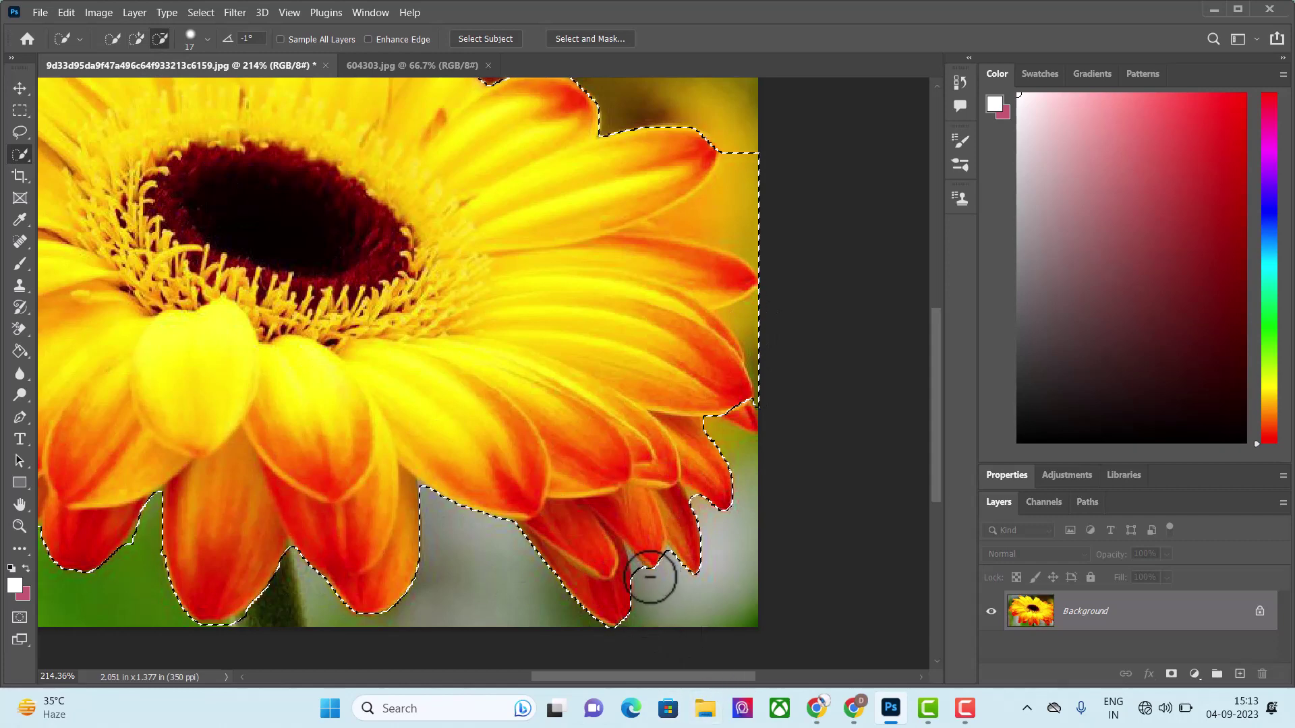
Step: Remove the green background beside the left petals from the selection
{"action": "left_click", "coordinate": [136, 39]}
{"action": "scroll", "coordinate": [651, 535], "scroll_direction": "up", "scroll_amount": 2}
{"action": "scroll", "coordinate": [650, 534], "scroll_direction": "left", "scroll_amount": 3}
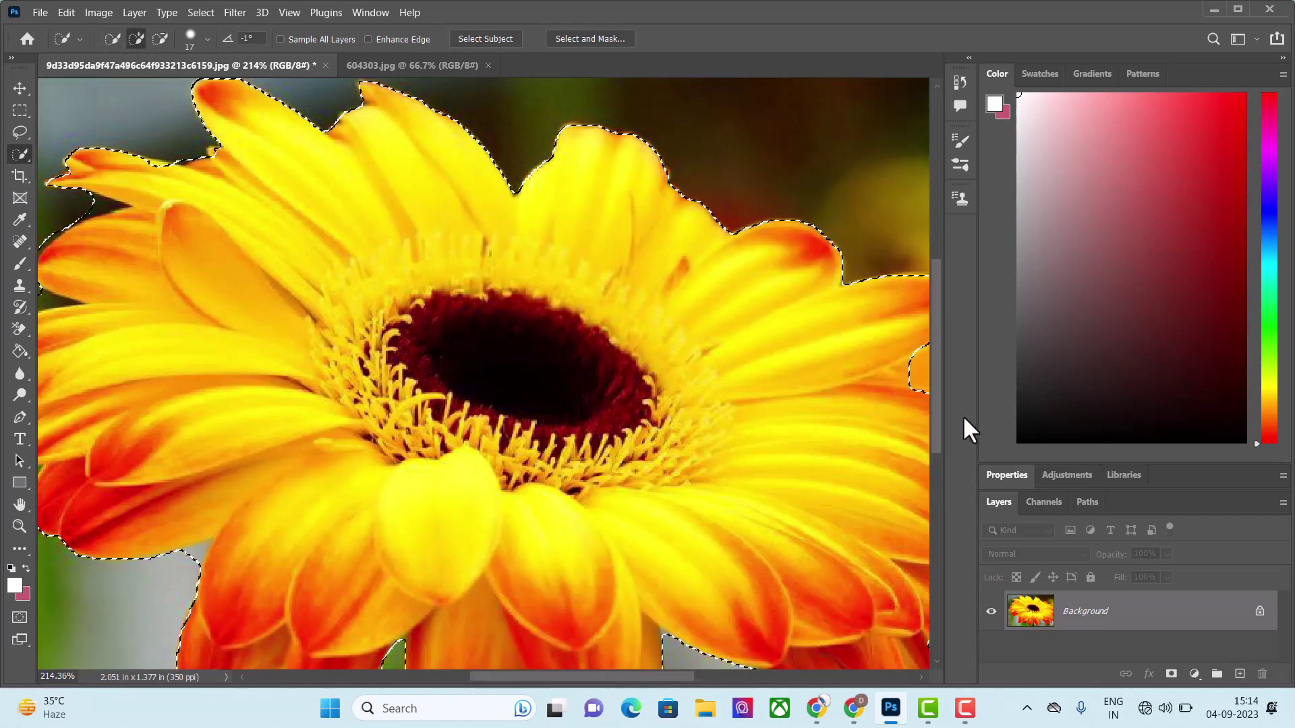
{"action": "scroll", "coordinate": [735, 371], "scroll_direction": "up", "scroll_amount": 1}
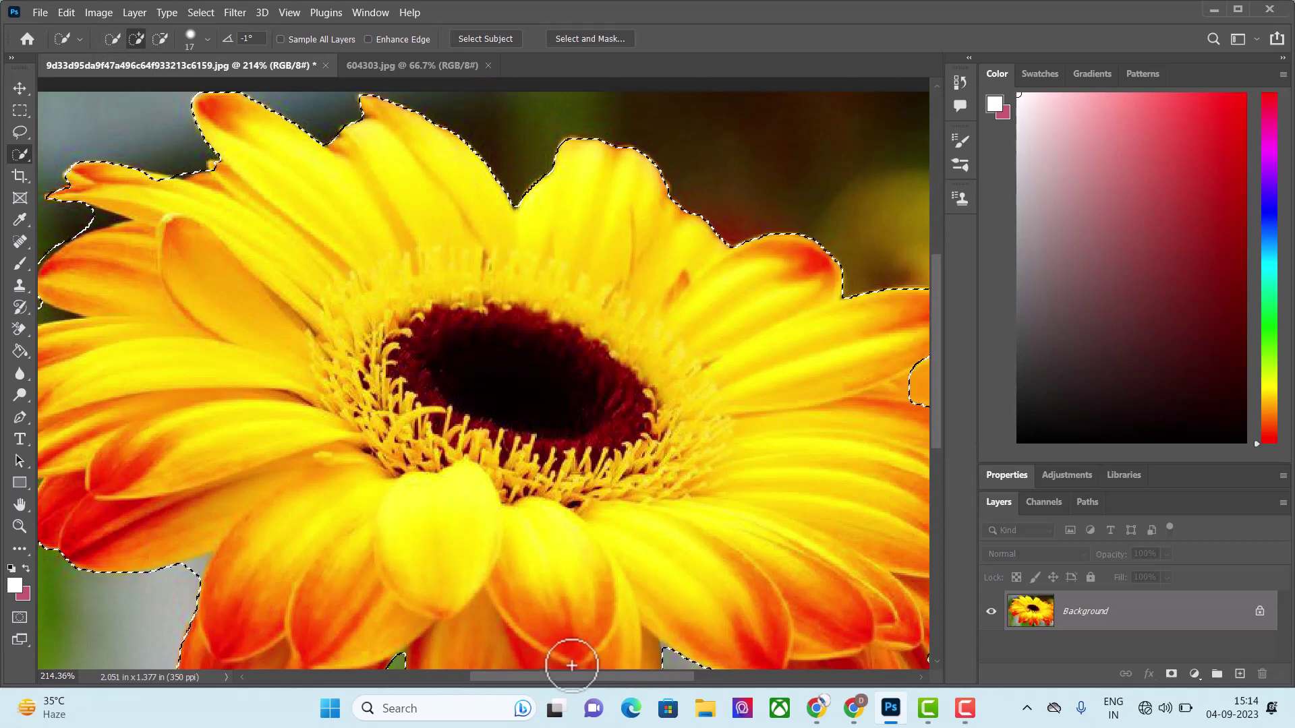
{"action": "left_click_drag", "start_coordinate": [578, 676], "coordinate": [534, 676]}
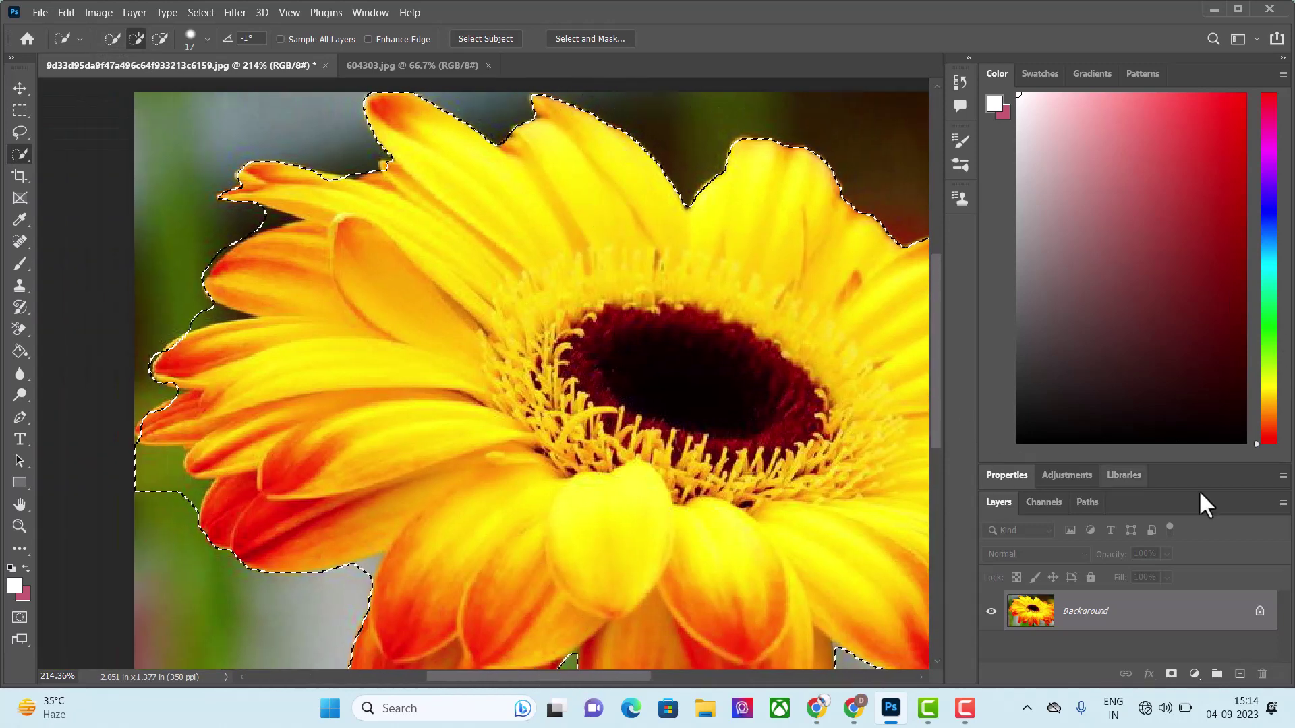
{"action": "left_click", "coordinate": [161, 39]}
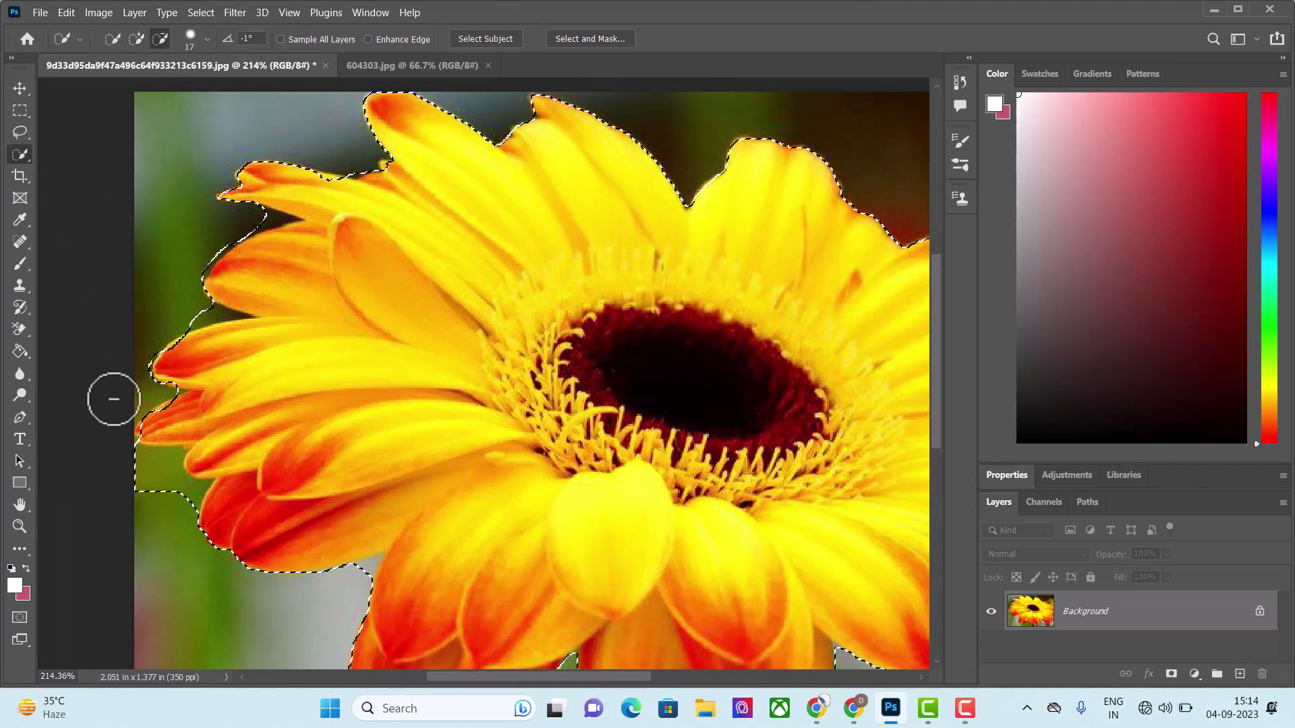
{"action": "left_click_drag", "start_coordinate": [129, 469], "coordinate": [139, 453]}
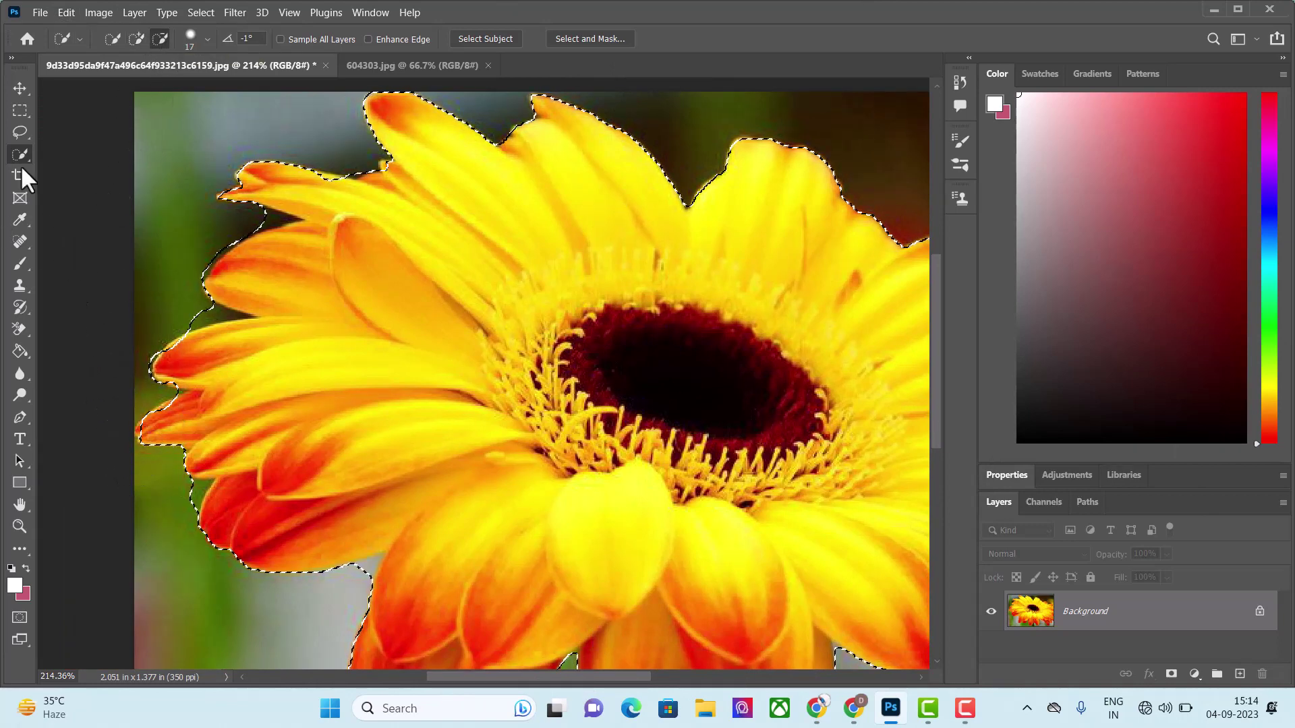
Step: Add the lower-left and upper-left petal tips and left edge, then zoom out to the whole image
{"action": "left_click", "coordinate": [136, 39]}
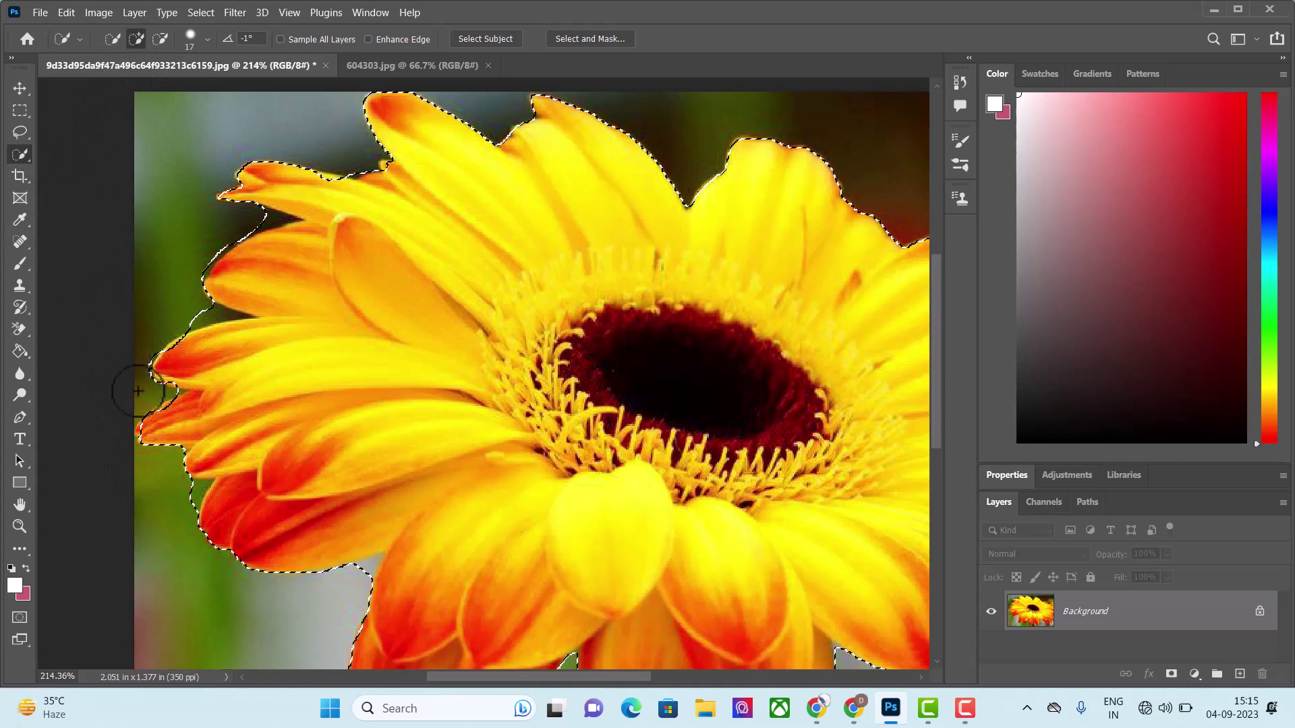
{"action": "mouse_move", "coordinate": [156, 427]}
{"action": "left_mouse_down"}
{"action": "mouse_move", "coordinate": [145, 425]}
{"action": "mouse_move", "coordinate": [240, 314]}
{"action": "left_mouse_up"}
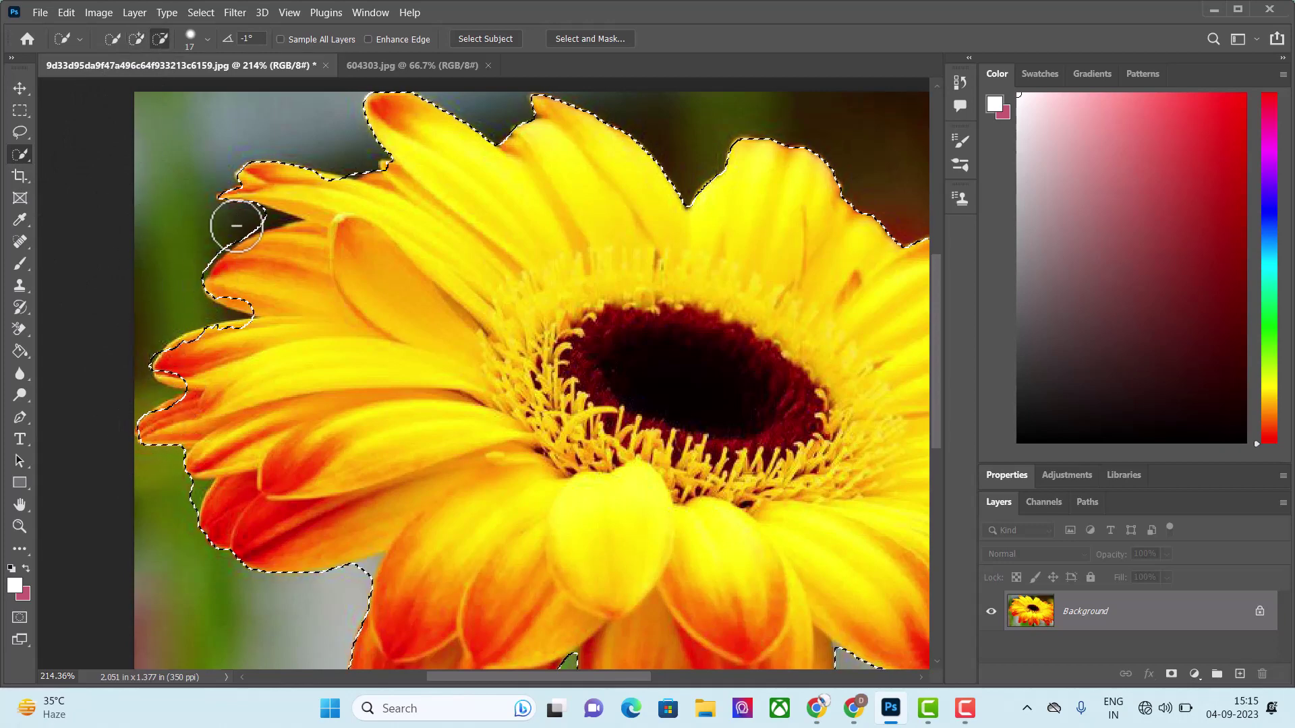
{"action": "left_click", "coordinate": [137, 38]}
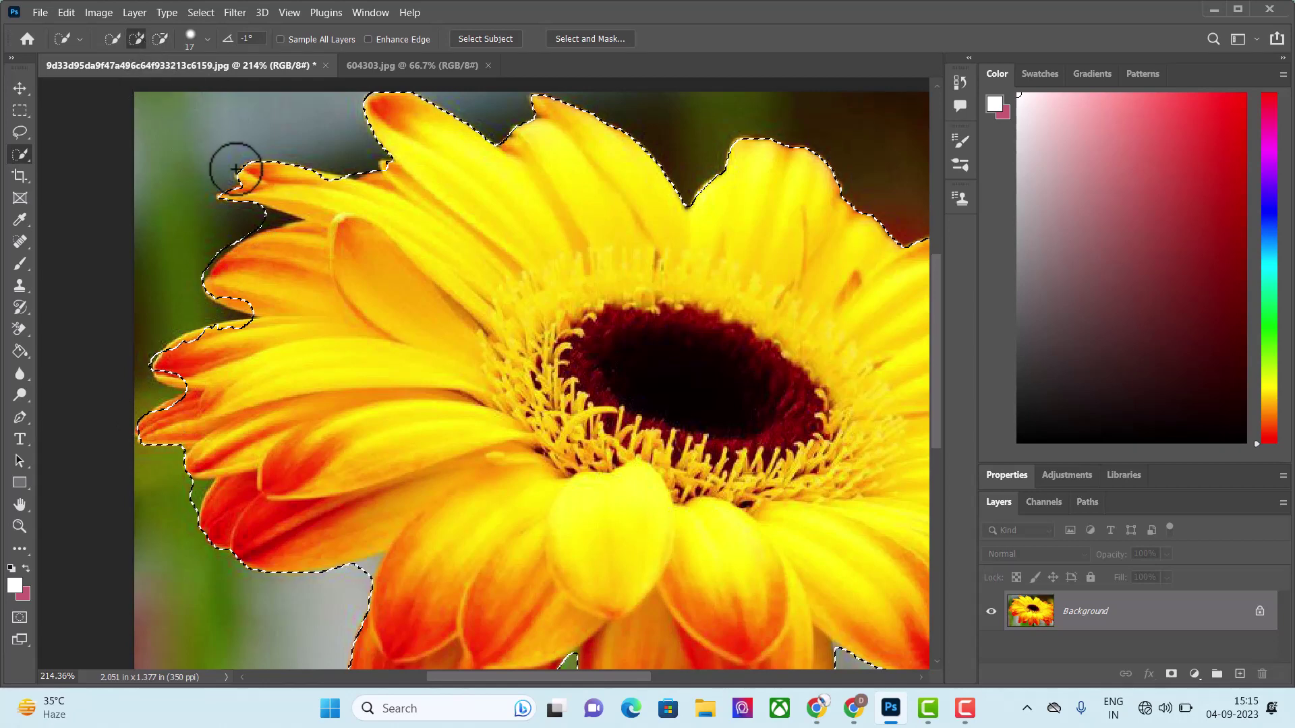
{"action": "left_click_drag", "start_coordinate": [257, 221], "coordinate": [290, 219]}
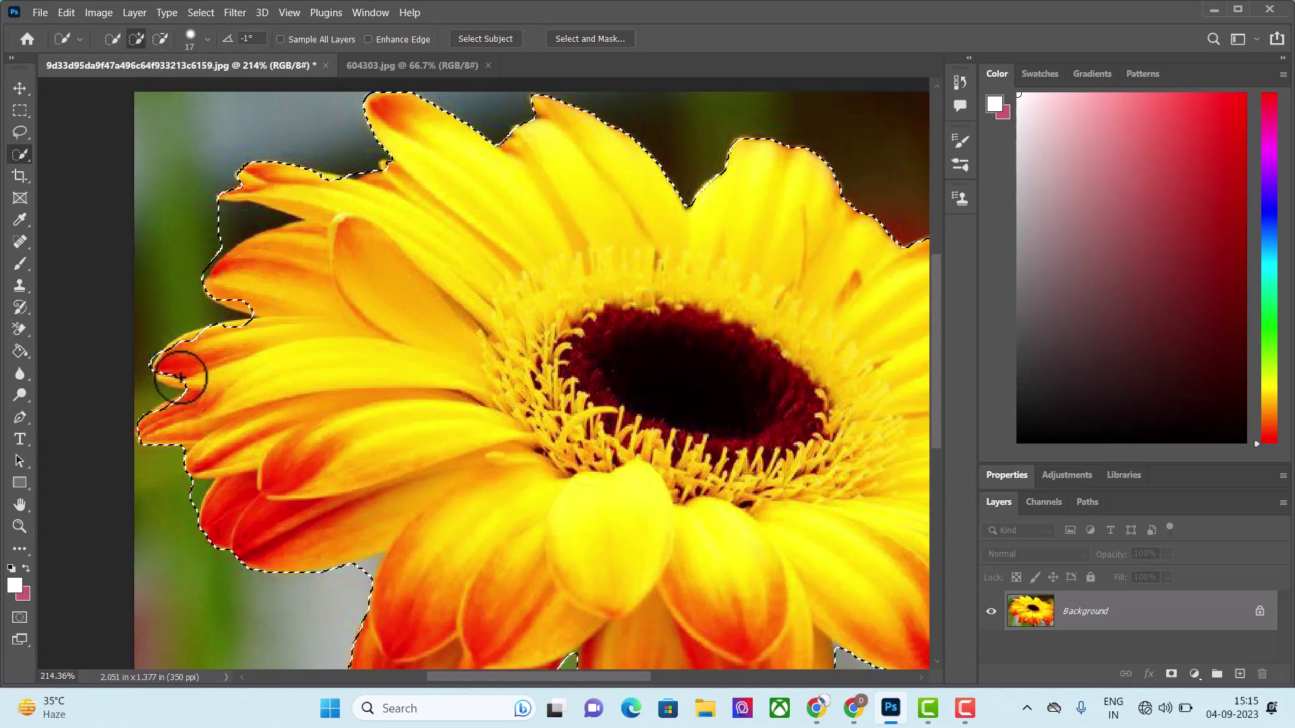
{"action": "left_click_drag", "start_coordinate": [145, 364], "coordinate": [191, 343]}
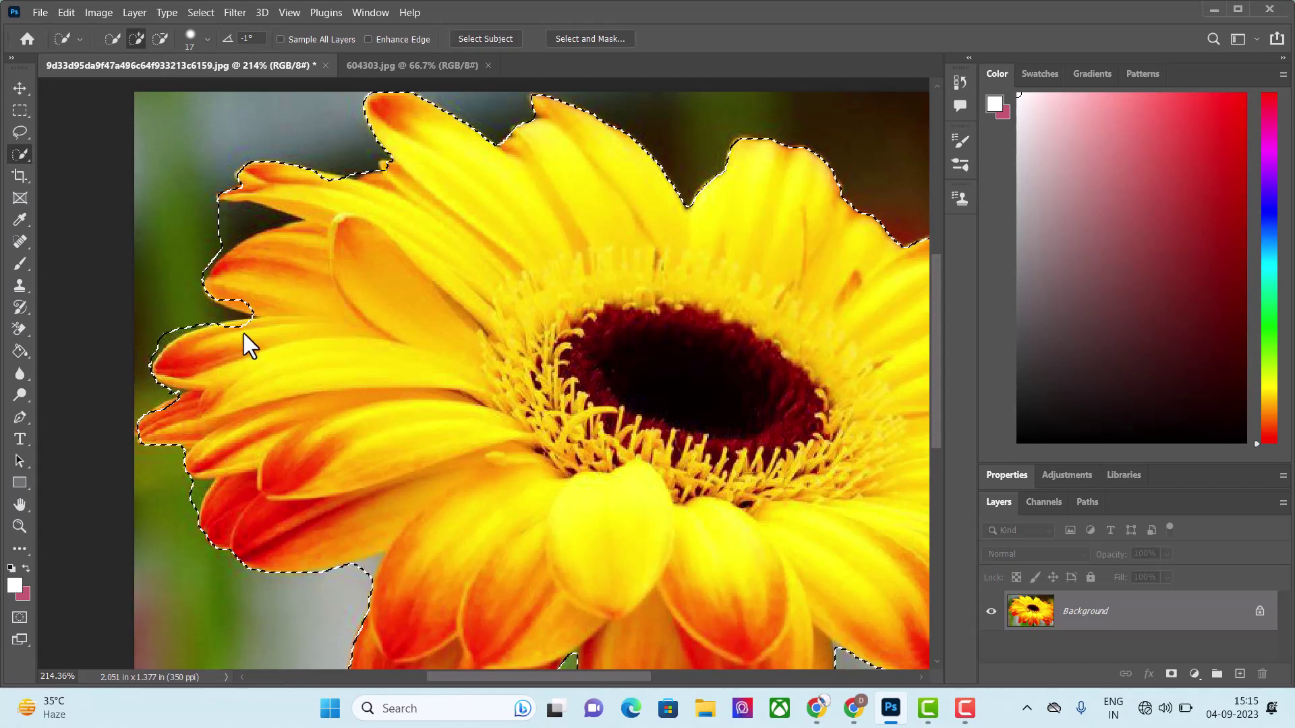
{"action": "scroll", "coordinate": [713, 557], "scroll_direction": "down", "scroll_amount": 5}
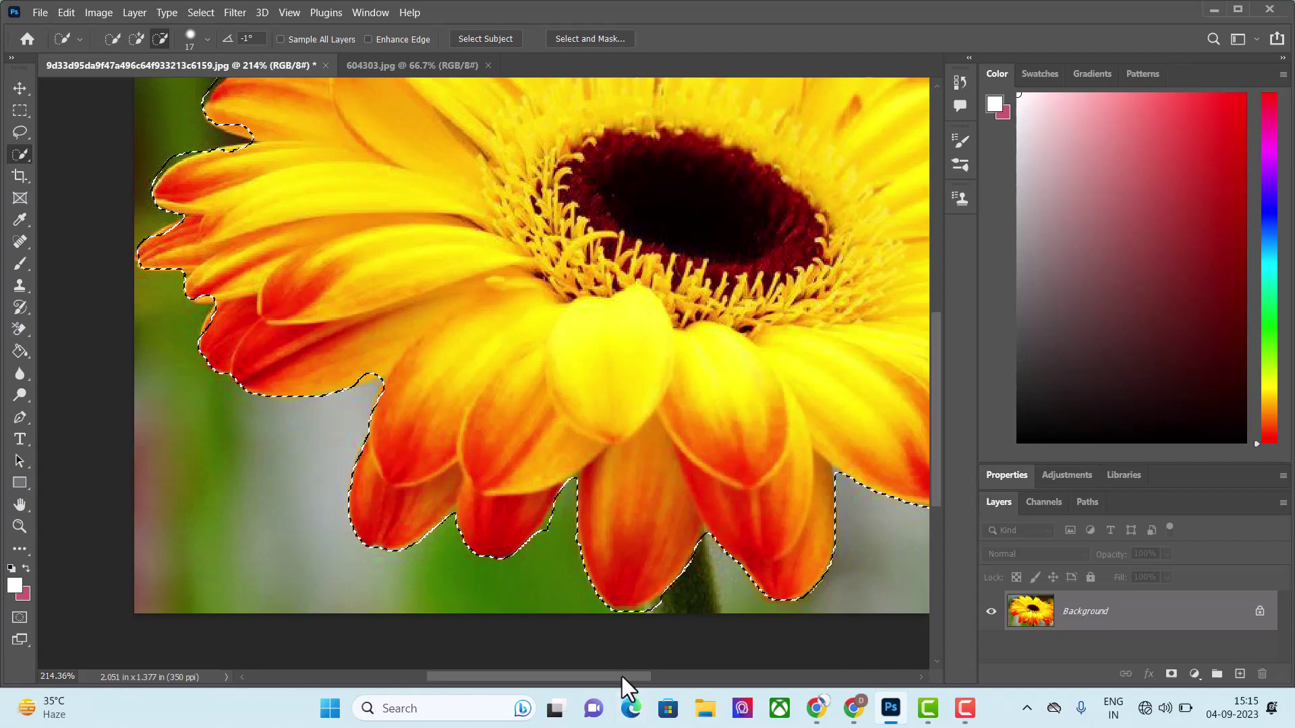
{"action": "left_click_drag", "start_coordinate": [622, 677], "coordinate": [670, 677]}
{"action": "scroll", "coordinate": [578, 538], "scroll_direction": "down", "scroll_amount": 2}
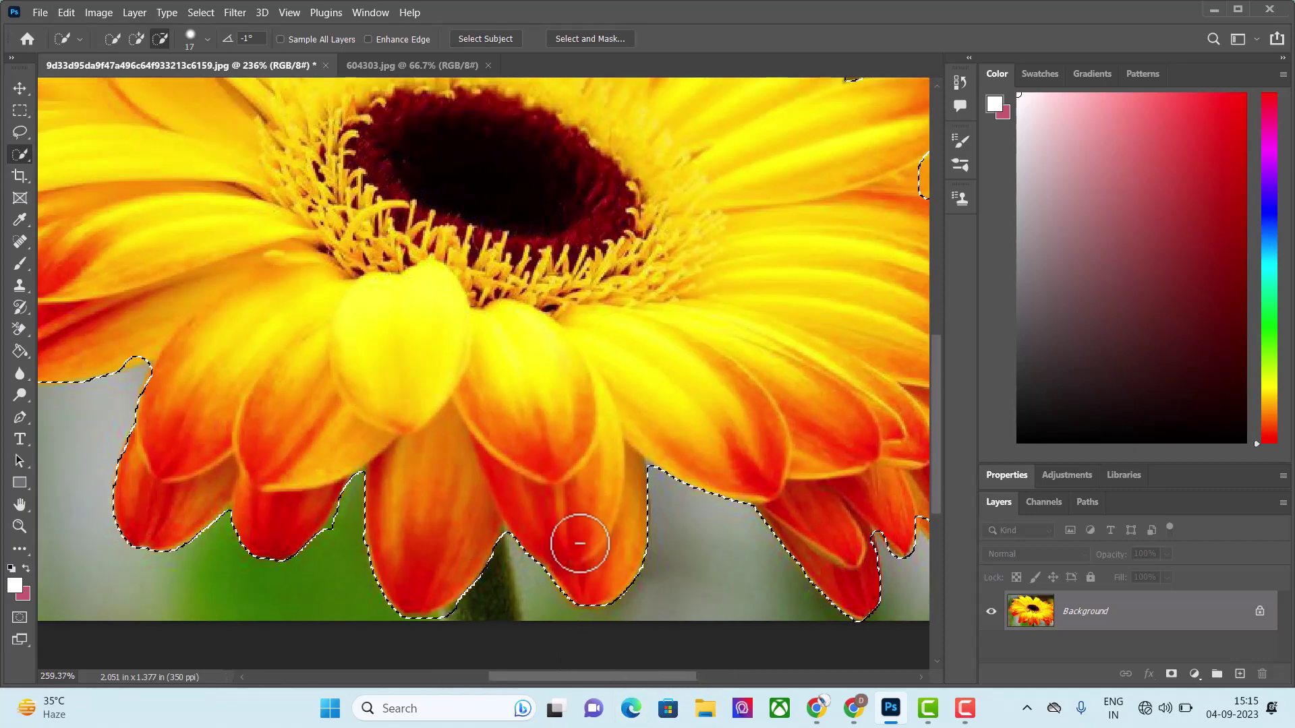
{"action": "scroll", "coordinate": [581, 537], "scroll_direction": "down", "scroll_amount": 1}
{"action": "scroll", "coordinate": [601, 549], "scroll_direction": "down", "scroll_amount": 2}
{"action": "scroll", "coordinate": [605, 556], "scroll_direction": "down", "scroll_amount": 1}
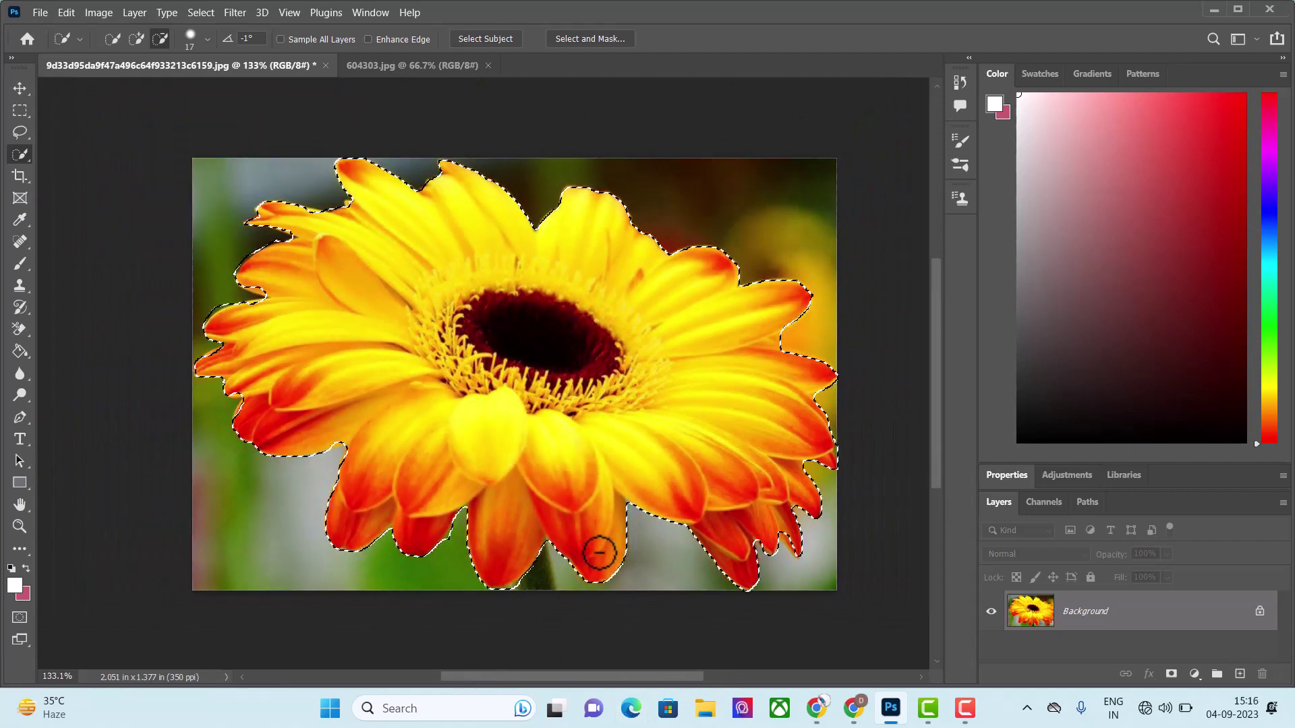
Step: Select the Brush tool and set it to Color blend mode at 80 px size
{"action": "left_click", "coordinate": [20, 263]}
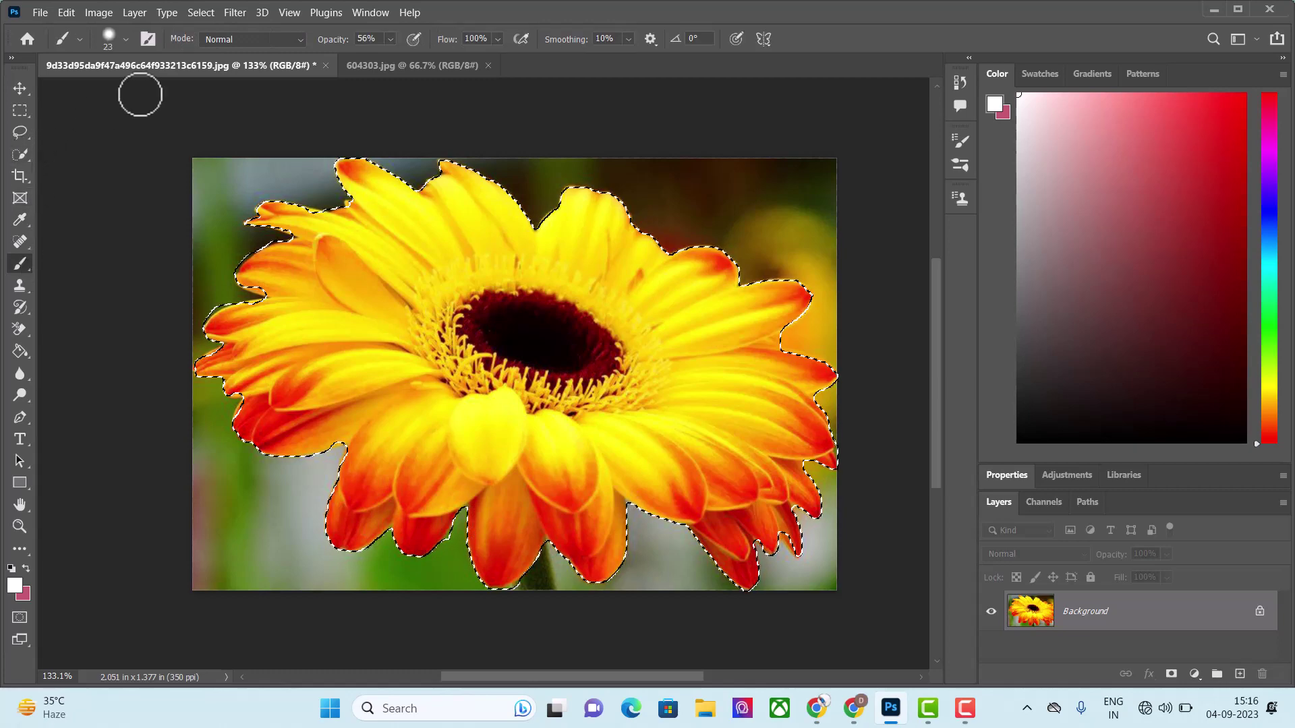
{"action": "left_click", "coordinate": [294, 42]}
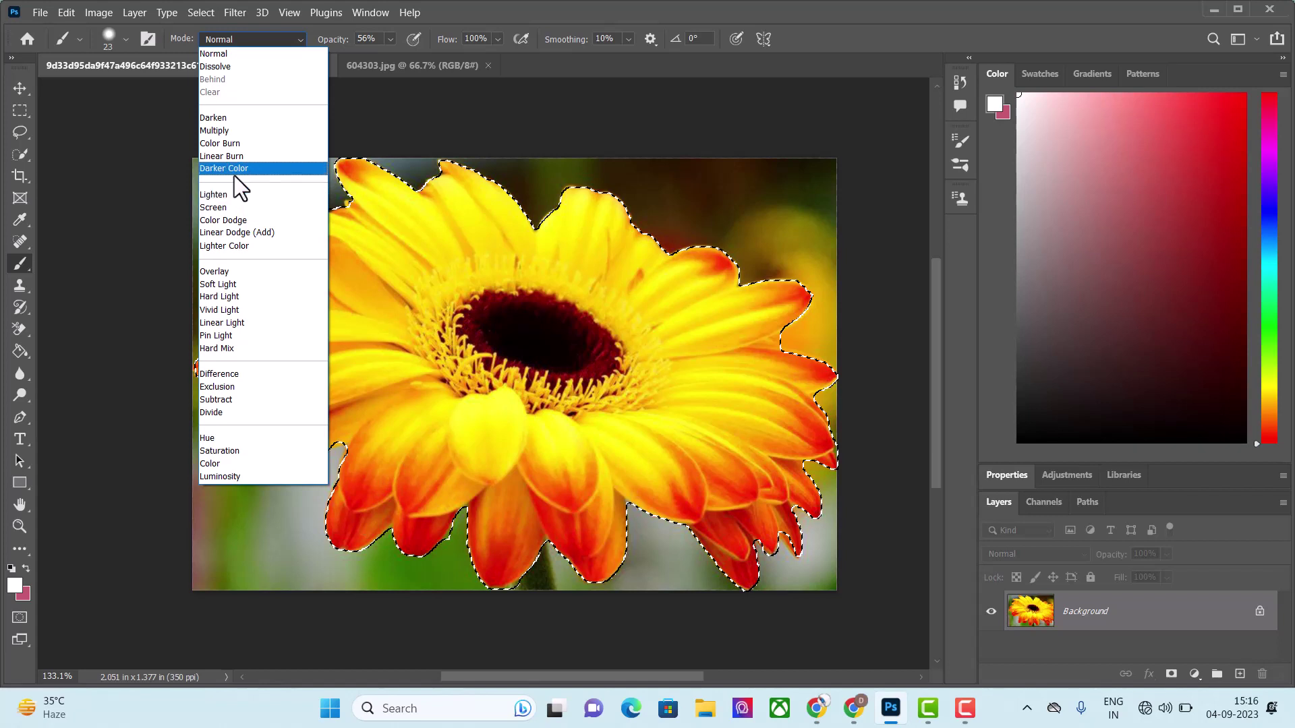
{"action": "left_click", "coordinate": [233, 462]}
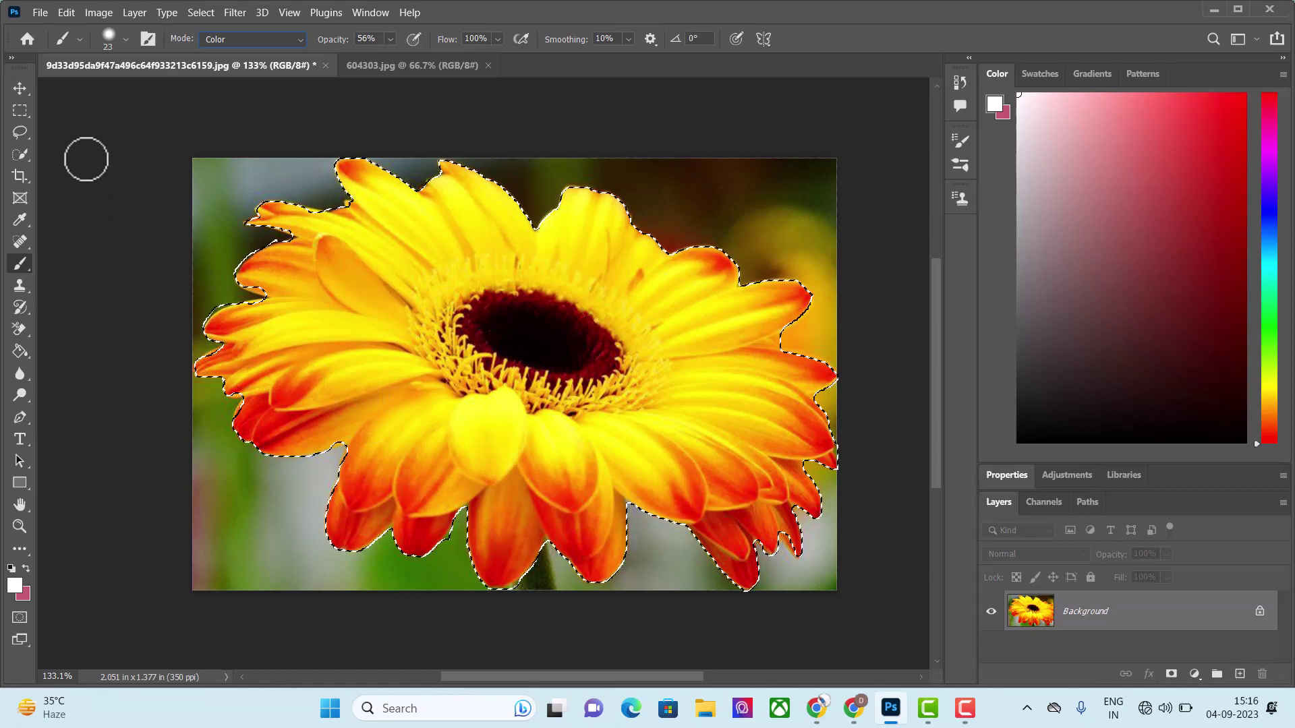
{"action": "left_click", "coordinate": [120, 34]}
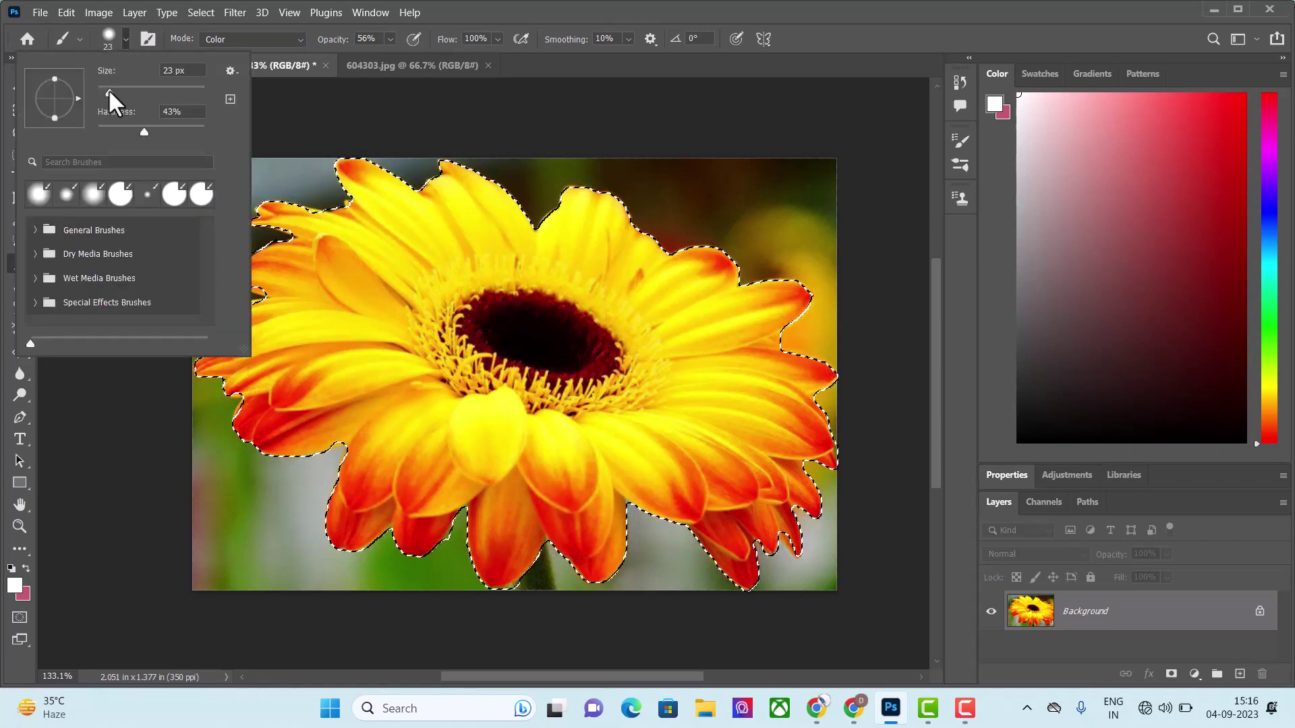
{"action": "left_click_drag", "start_coordinate": [135, 86], "coordinate": [139, 86]}
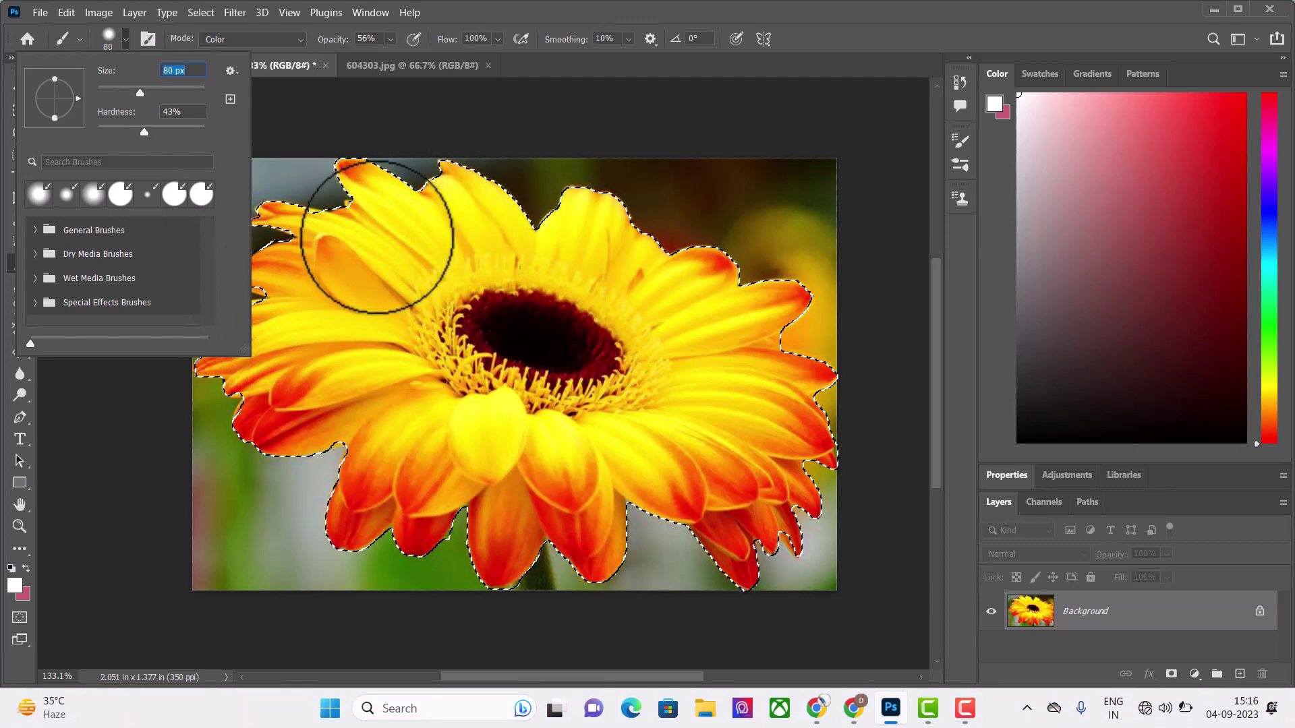
{"action": "left_click", "coordinate": [376, 236]}
Step: Set the background to pink ff758c and the foreground to pink ff4b8f, then paint a stroke
{"action": "left_click", "coordinate": [23, 594]}
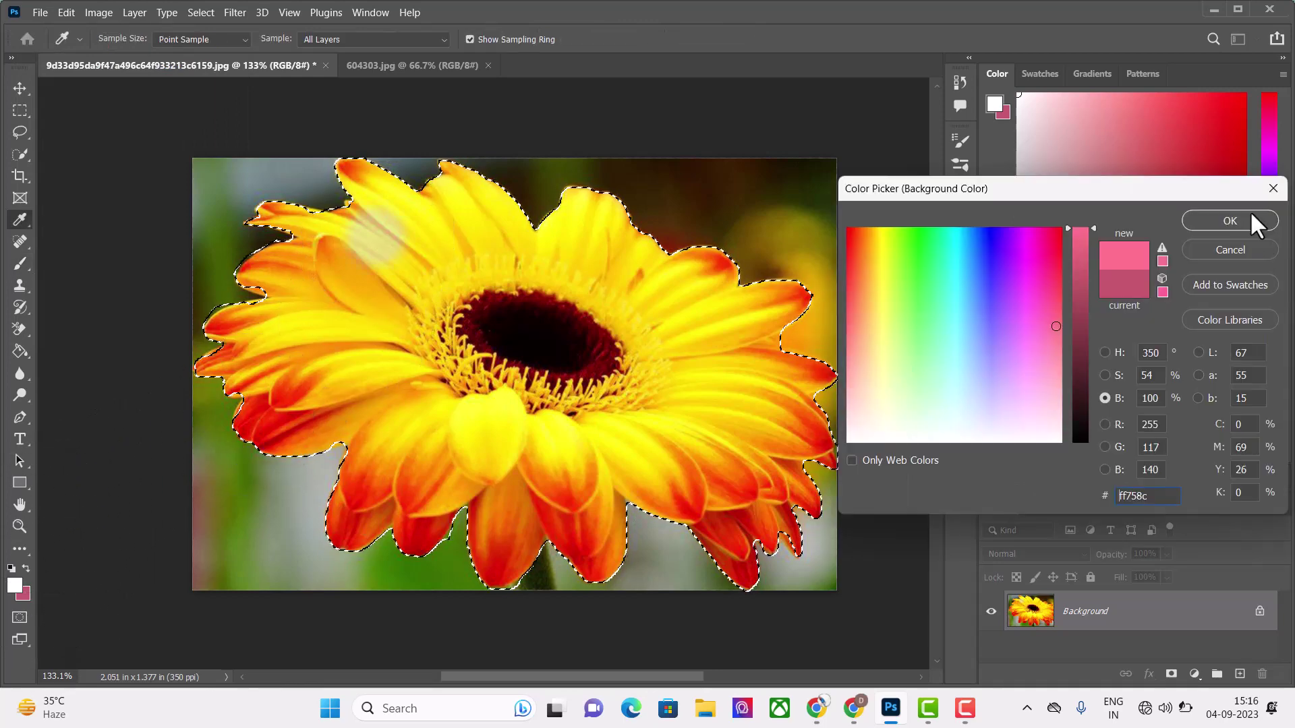
{"action": "left_click", "coordinate": [1230, 221]}
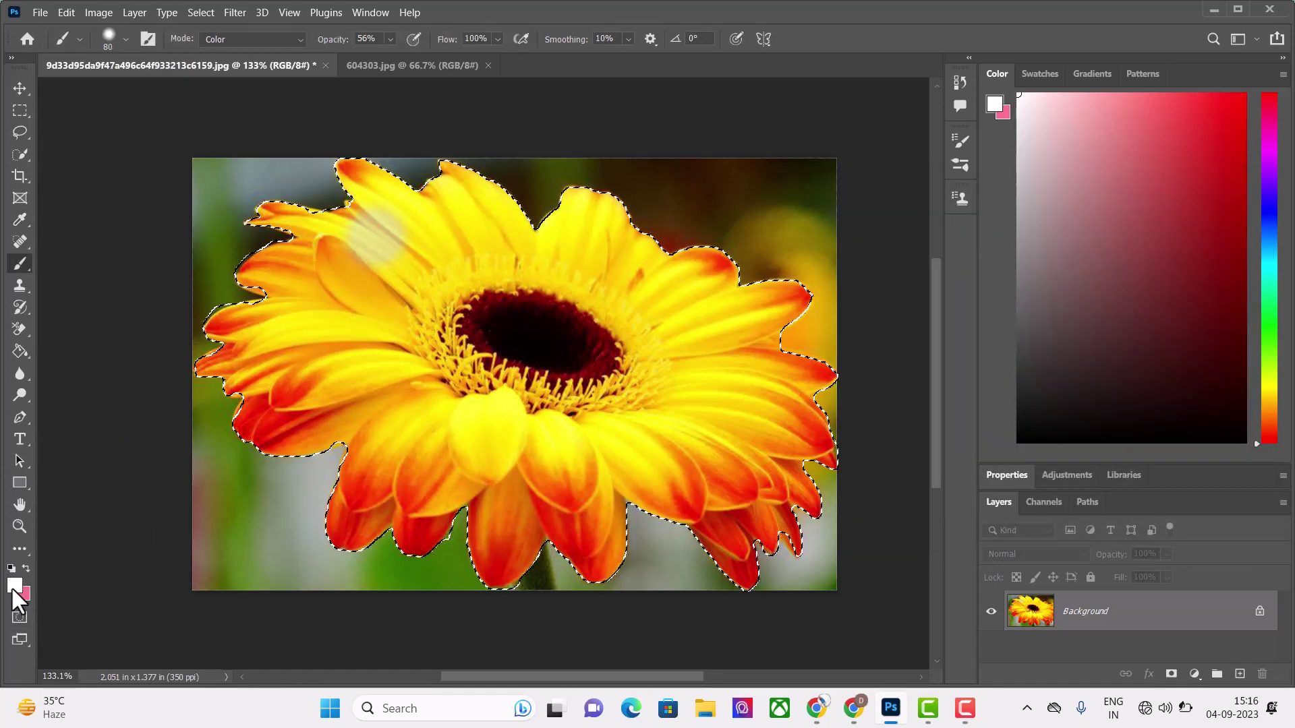
{"action": "left_click", "coordinate": [13, 590]}
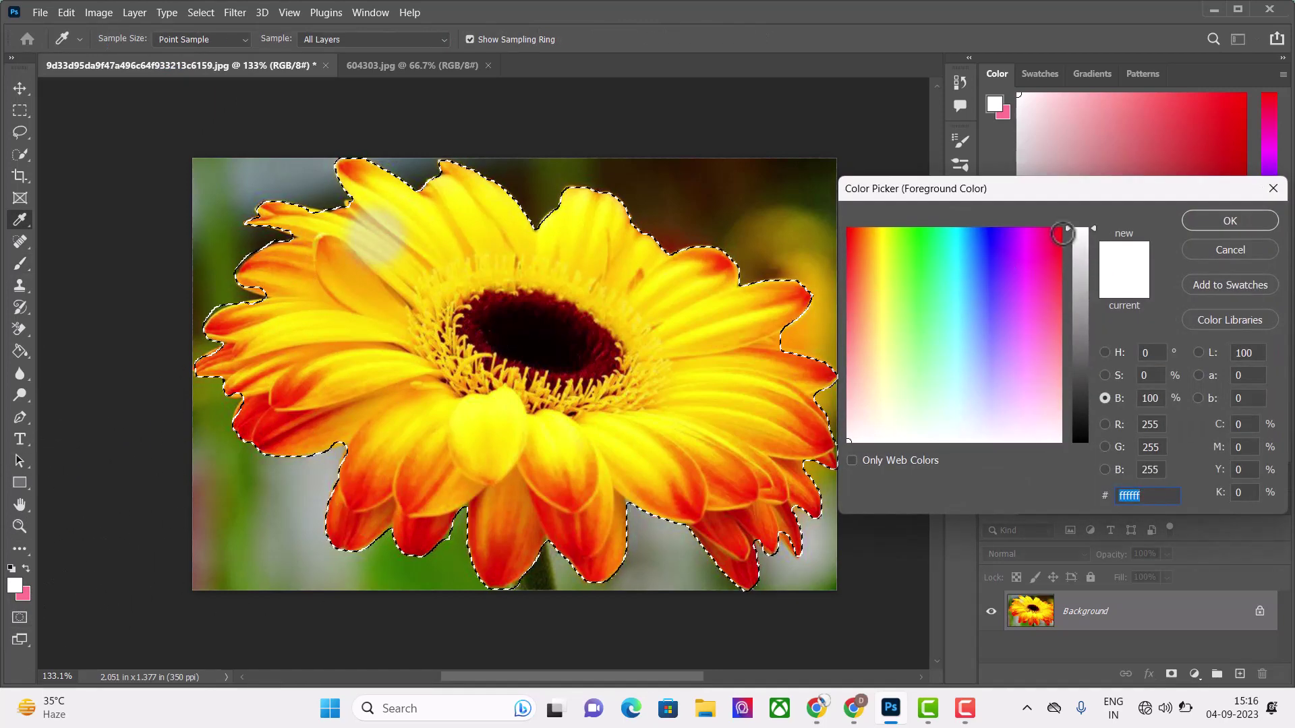
{"action": "left_click", "coordinate": [1049, 291]}
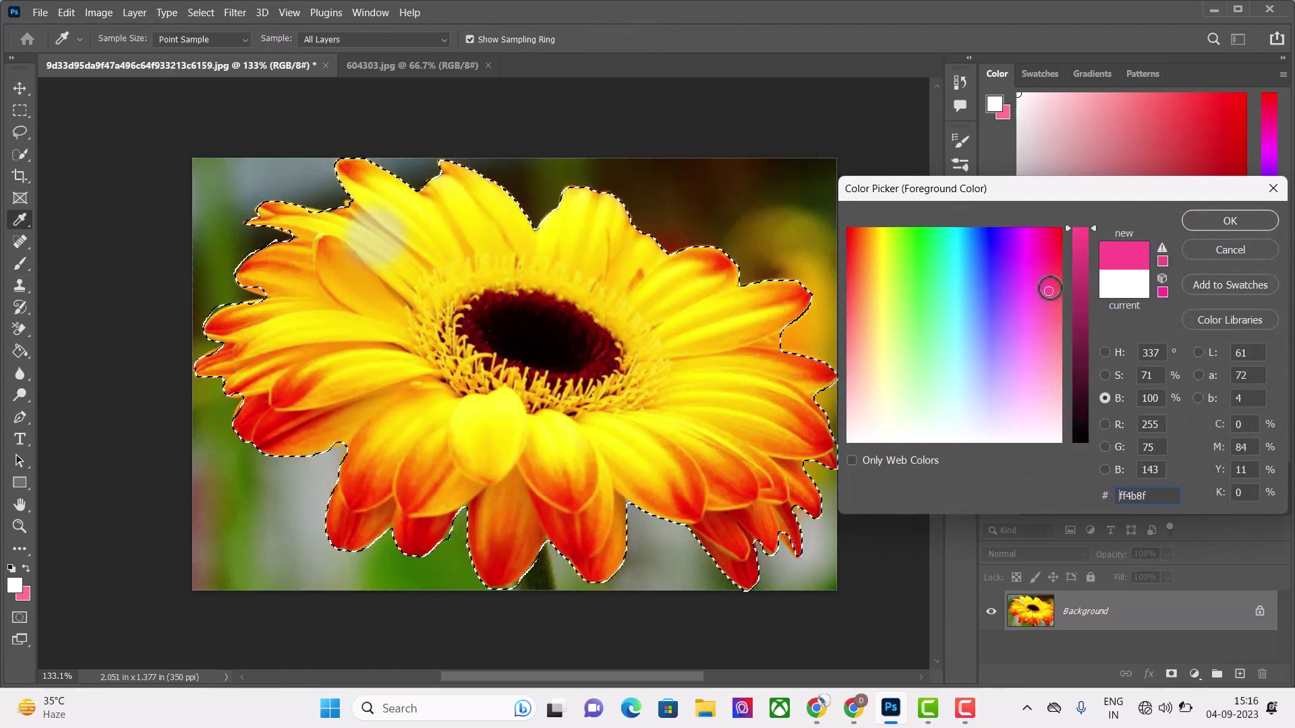
{"action": "left_click", "coordinate": [1230, 220]}
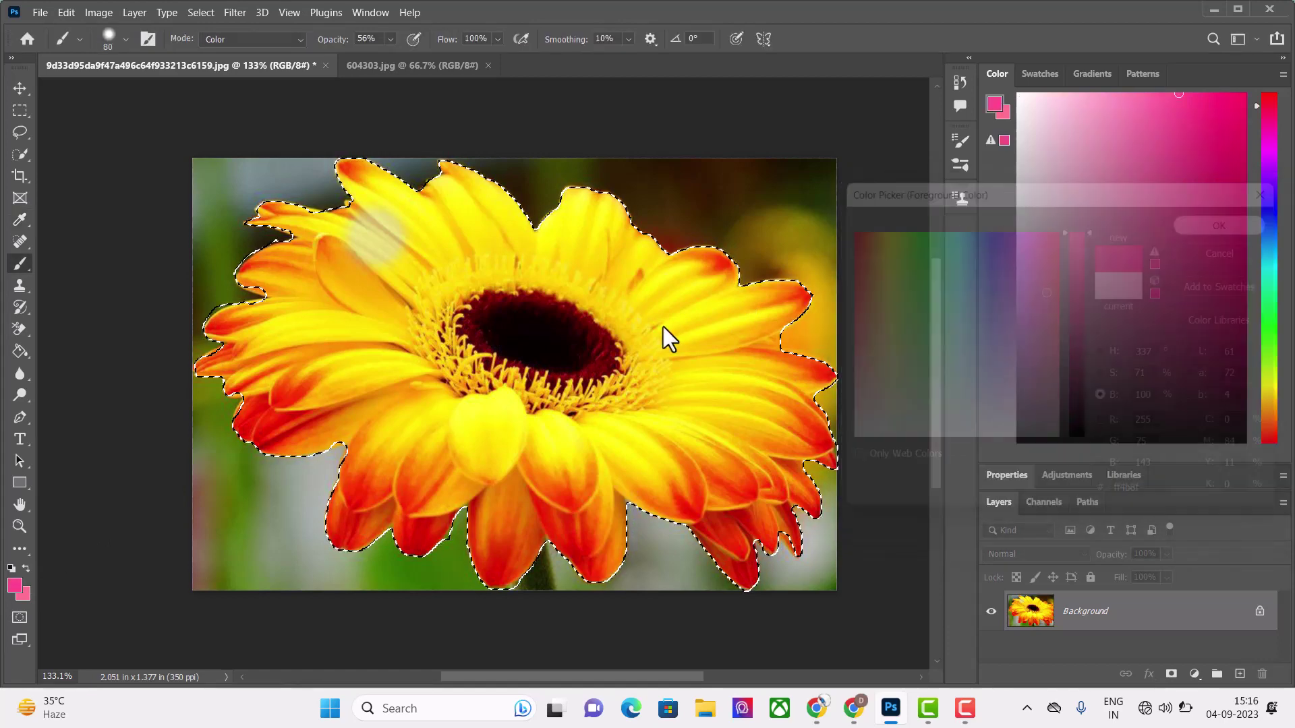
{"action": "mouse_move", "coordinate": [742, 324]}
{"action": "left_mouse_down"}
{"action": "mouse_move", "coordinate": [702, 399]}
{"action": "mouse_move", "coordinate": [425, 304]}
{"action": "mouse_move", "coordinate": [427, 246]}
{"action": "mouse_move", "coordinate": [226, 202]}
{"action": "mouse_move", "coordinate": [563, 251]}
{"action": "mouse_move", "coordinate": [708, 410]}
{"action": "mouse_move", "coordinate": [404, 483]}
{"action": "mouse_move", "coordinate": [804, 428]}
{"action": "mouse_move", "coordinate": [815, 349]}
{"action": "mouse_move", "coordinate": [688, 508]}
{"action": "mouse_move", "coordinate": [492, 491]}
{"action": "mouse_move", "coordinate": [549, 549]}
{"action": "mouse_move", "coordinate": [467, 524]}
{"action": "mouse_move", "coordinate": [361, 419]}
{"action": "mouse_move", "coordinate": [196, 304]}
{"action": "mouse_move", "coordinate": [479, 352]}
{"action": "mouse_move", "coordinate": [387, 313]}
{"action": "mouse_move", "coordinate": [621, 217]}
{"action": "mouse_move", "coordinate": [535, 304]}
{"action": "mouse_move", "coordinate": [693, 274]}
{"action": "mouse_move", "coordinate": [796, 447]}
{"action": "left_mouse_up"}
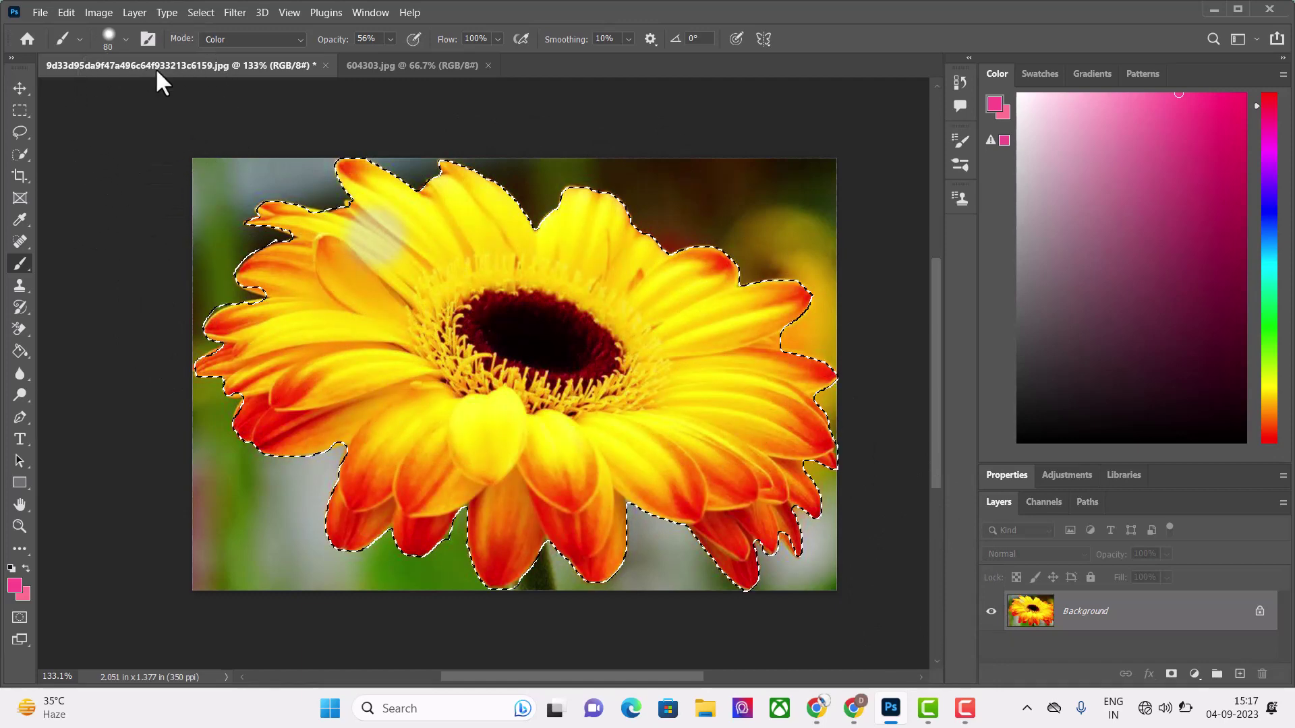
Step: Raise brush hardness to 100% and paint the flower's centre and upper petals pink
{"action": "left_click", "coordinate": [127, 38]}
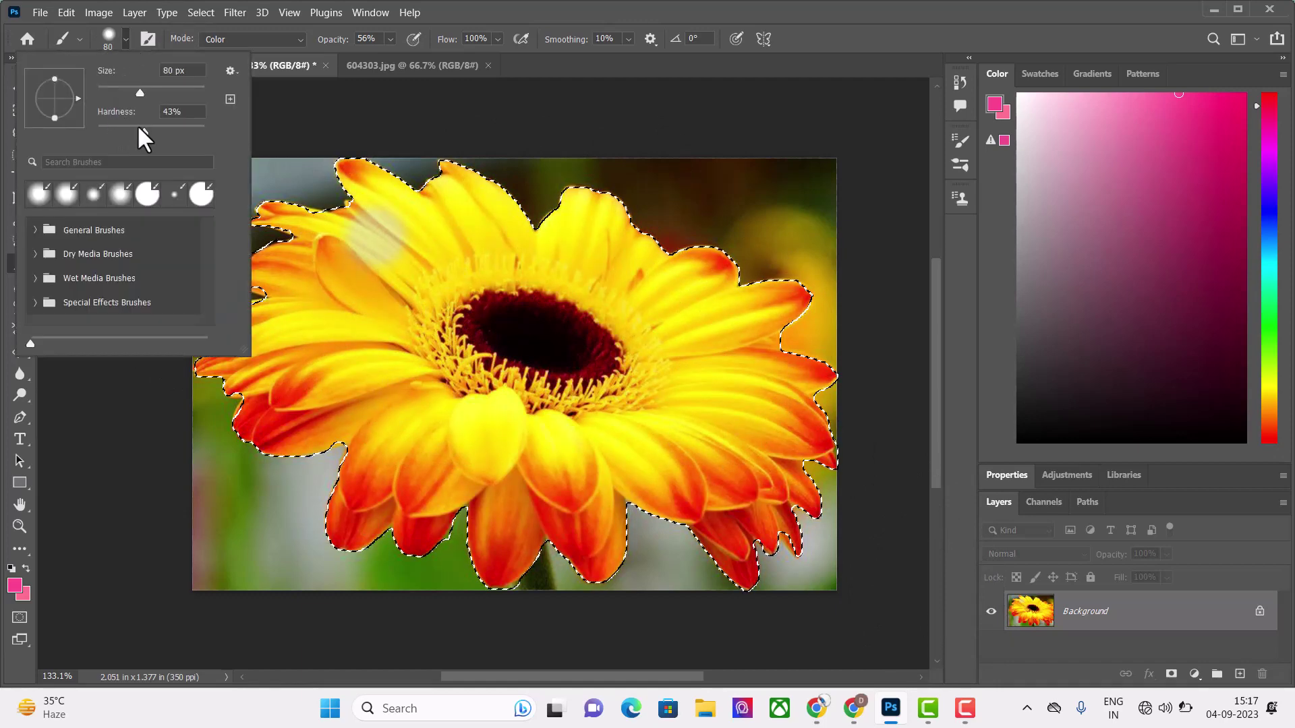
{"action": "left_click_drag", "start_coordinate": [144, 126], "coordinate": [205, 127]}
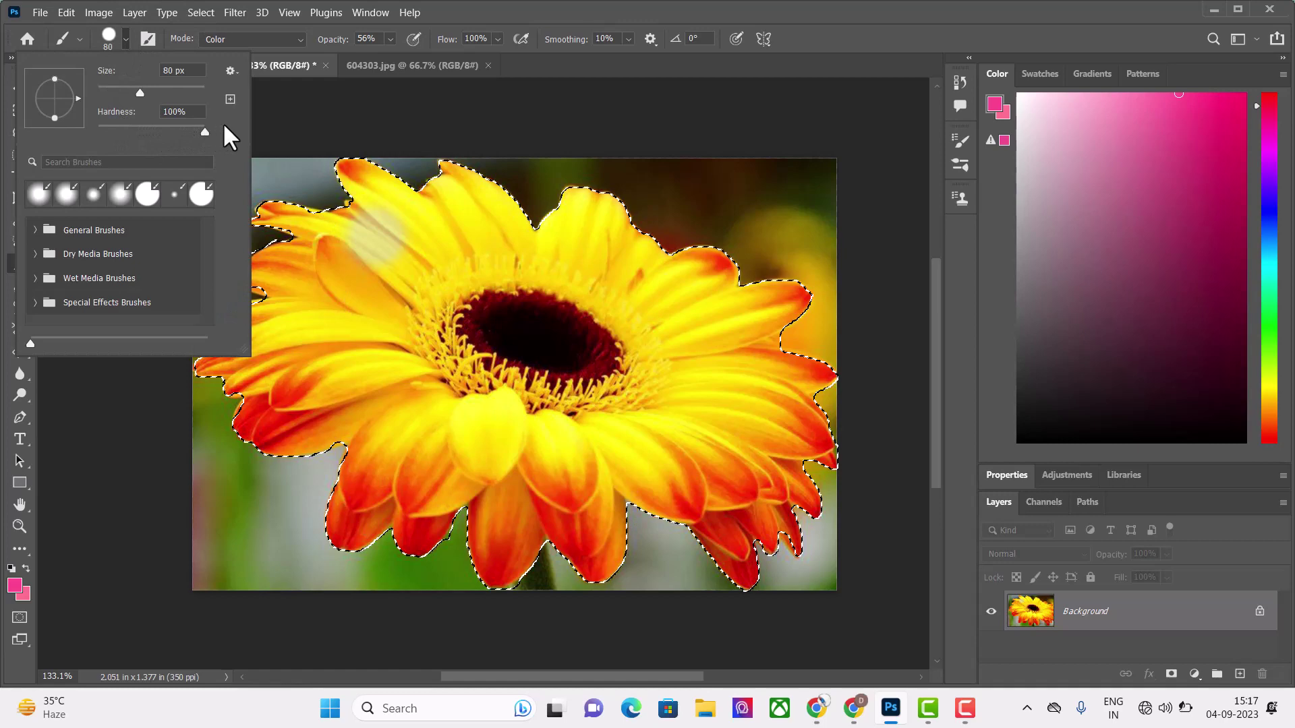
{"action": "left_click_drag", "start_coordinate": [371, 250], "coordinate": [309, 226]}
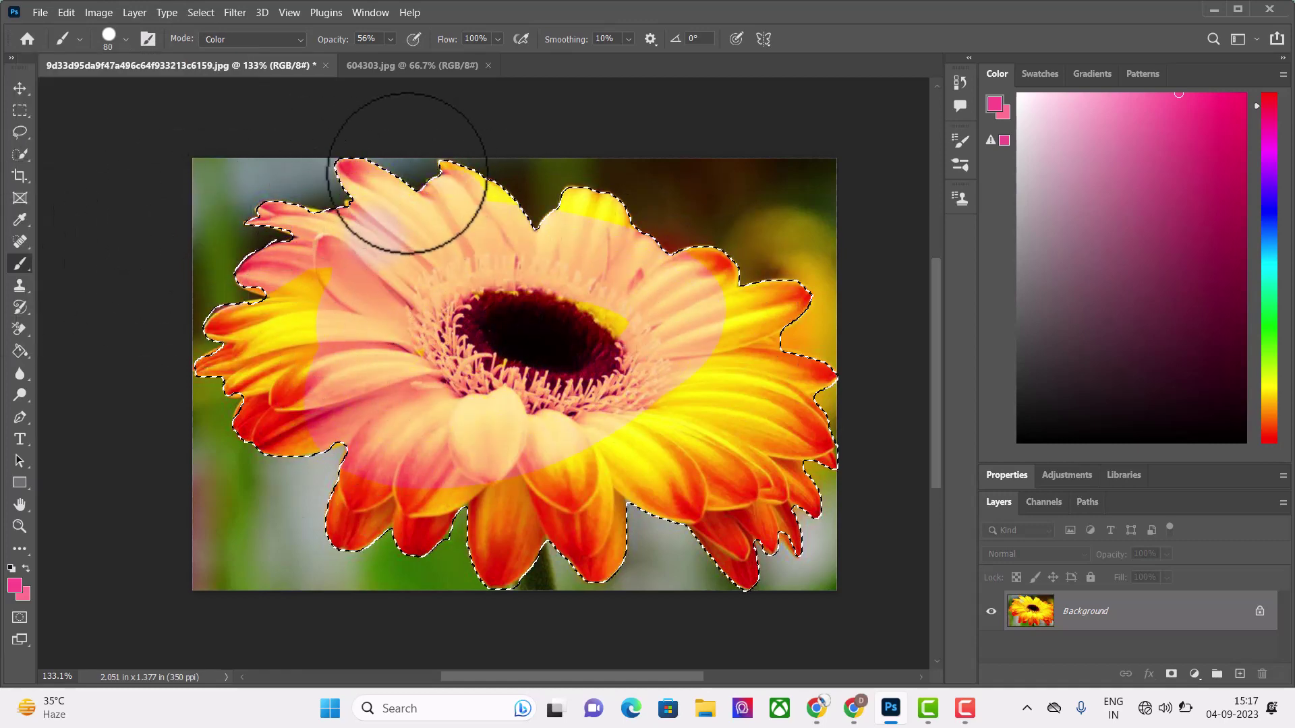
Step: Paint pink in Color mode over the upper-left, left, lower and right gerbera petals
{"action": "left_click_drag", "start_coordinate": [405, 159], "coordinate": [283, 418]}
{"action": "left_click", "coordinate": [126, 38]}
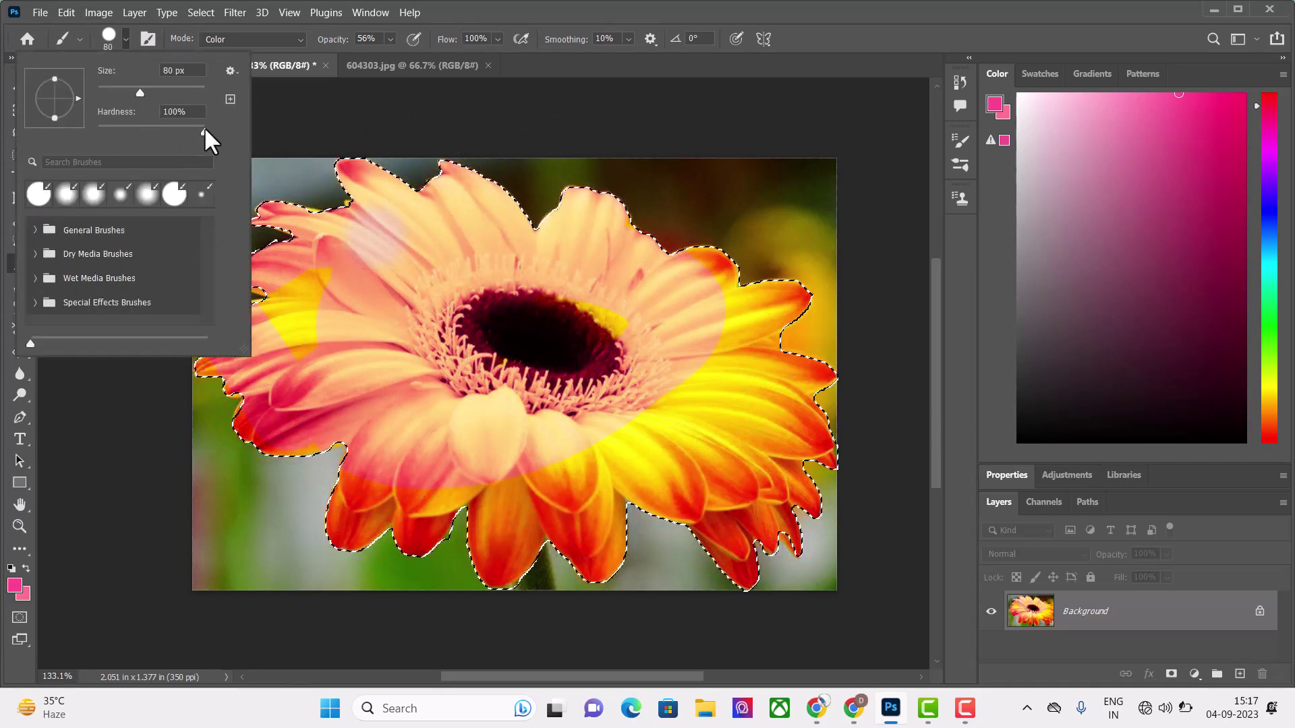
{"action": "left_click", "coordinate": [325, 301]}
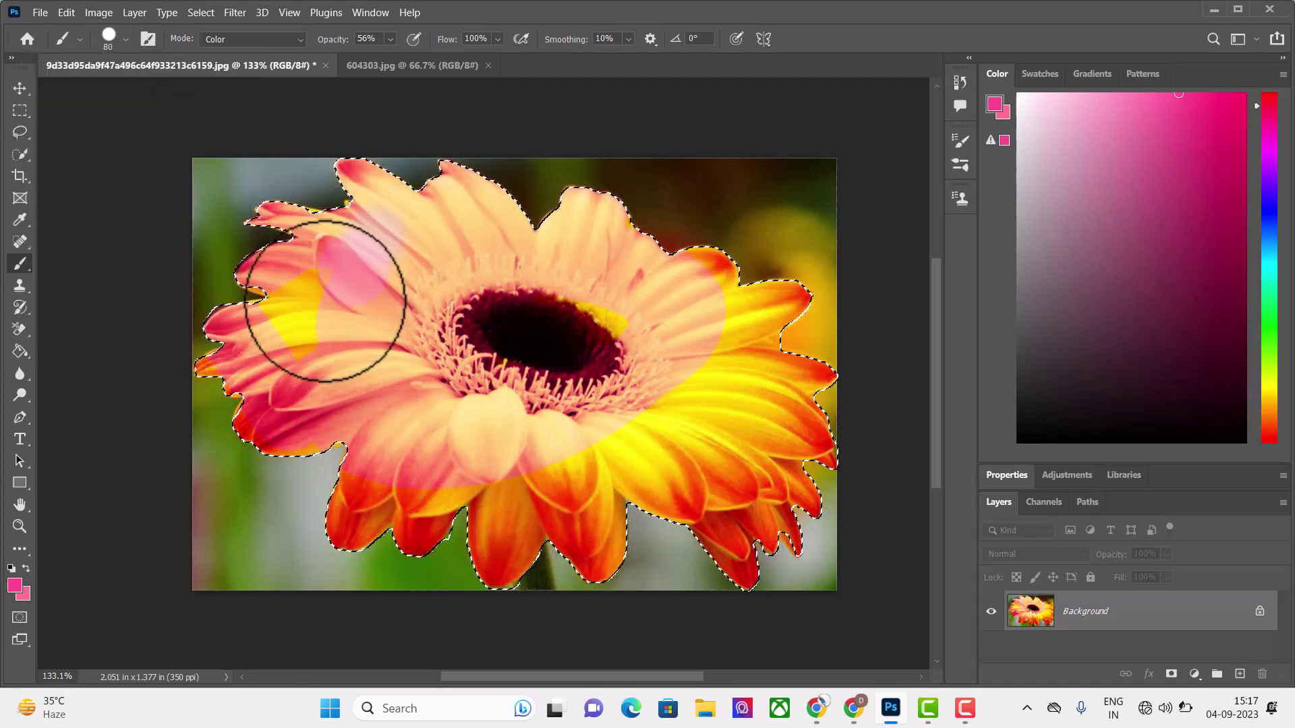
{"action": "mouse_move", "coordinate": [325, 302]}
{"action": "left_mouse_down"}
{"action": "mouse_move", "coordinate": [255, 390]}
{"action": "mouse_move", "coordinate": [468, 534]}
{"action": "mouse_move", "coordinate": [823, 375]}
{"action": "mouse_move", "coordinate": [669, 469]}
{"action": "mouse_move", "coordinate": [630, 245]}
{"action": "mouse_move", "coordinate": [737, 534]}
{"action": "mouse_move", "coordinate": [818, 391]}
{"action": "mouse_move", "coordinate": [610, 364]}
{"action": "left_mouse_up"}
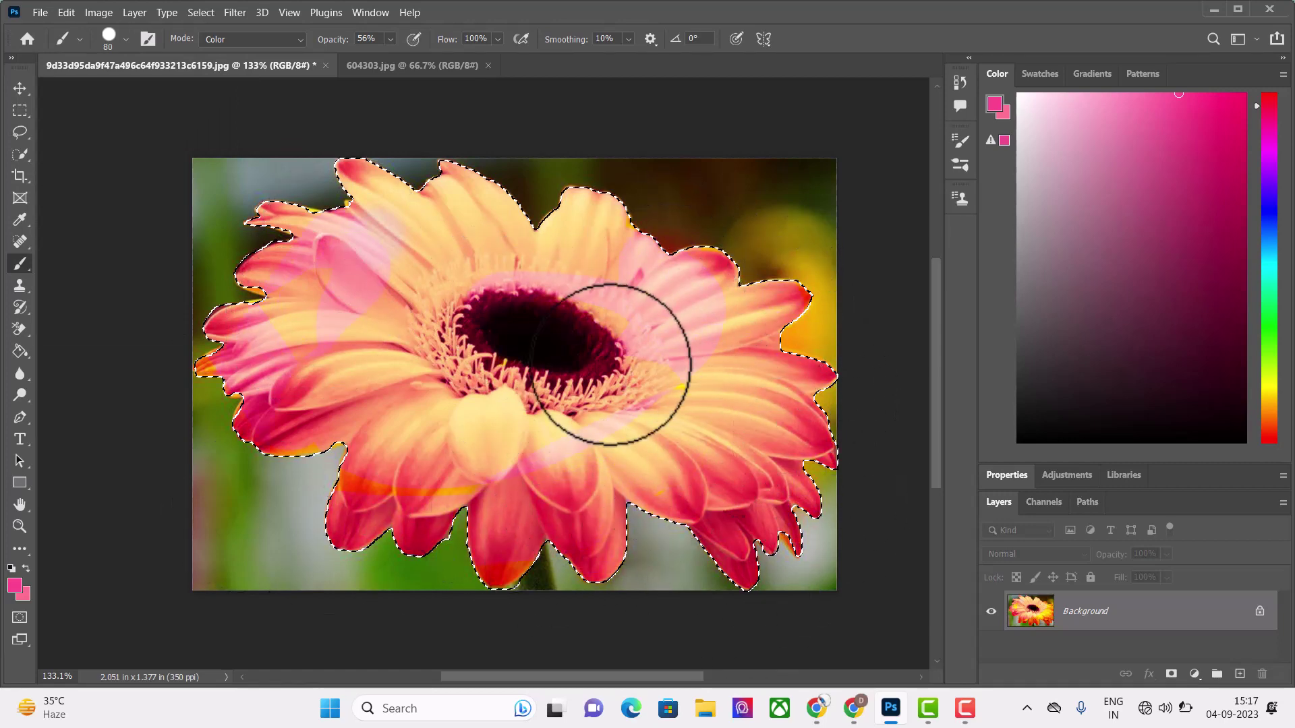
{"action": "mouse_move", "coordinate": [281, 355]}
{"action": "left_mouse_down"}
{"action": "mouse_move", "coordinate": [398, 434]}
{"action": "mouse_move", "coordinate": [345, 442]}
{"action": "mouse_move", "coordinate": [347, 346]}
{"action": "mouse_move", "coordinate": [387, 245]}
{"action": "mouse_move", "coordinate": [694, 208]}
{"action": "mouse_move", "coordinate": [197, 285]}
{"action": "left_mouse_up"}
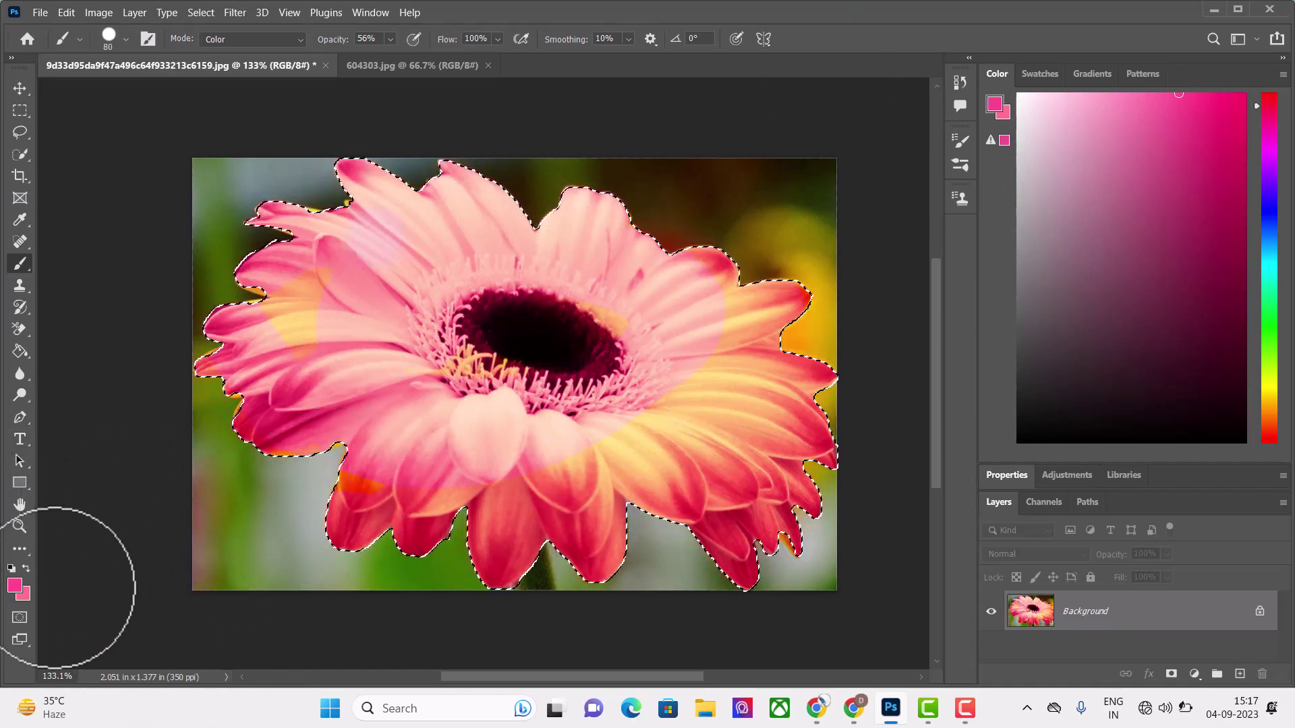
Step: Set the background to stronger pink ff446c, paint the remaining yellow petals, and deselect to preview
{"action": "left_click", "coordinate": [23, 593]}
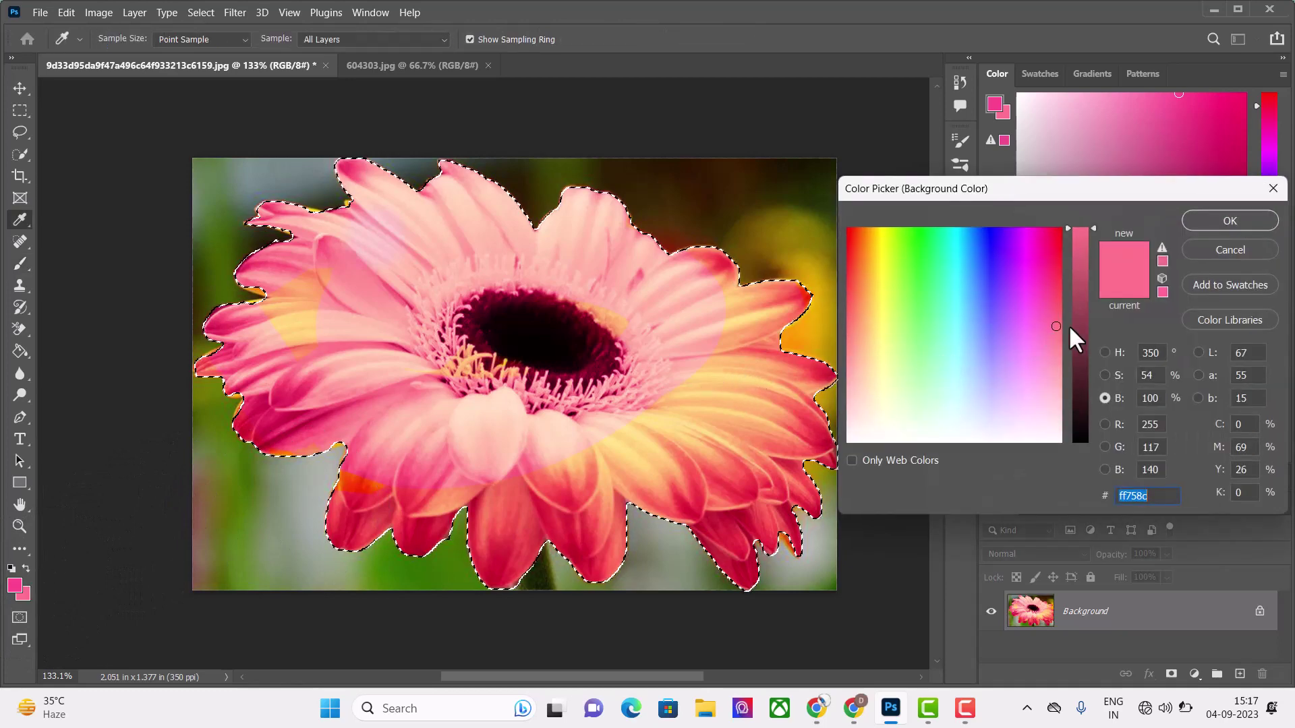
{"action": "left_click_drag", "start_coordinate": [1056, 327], "coordinate": [1054, 286]}
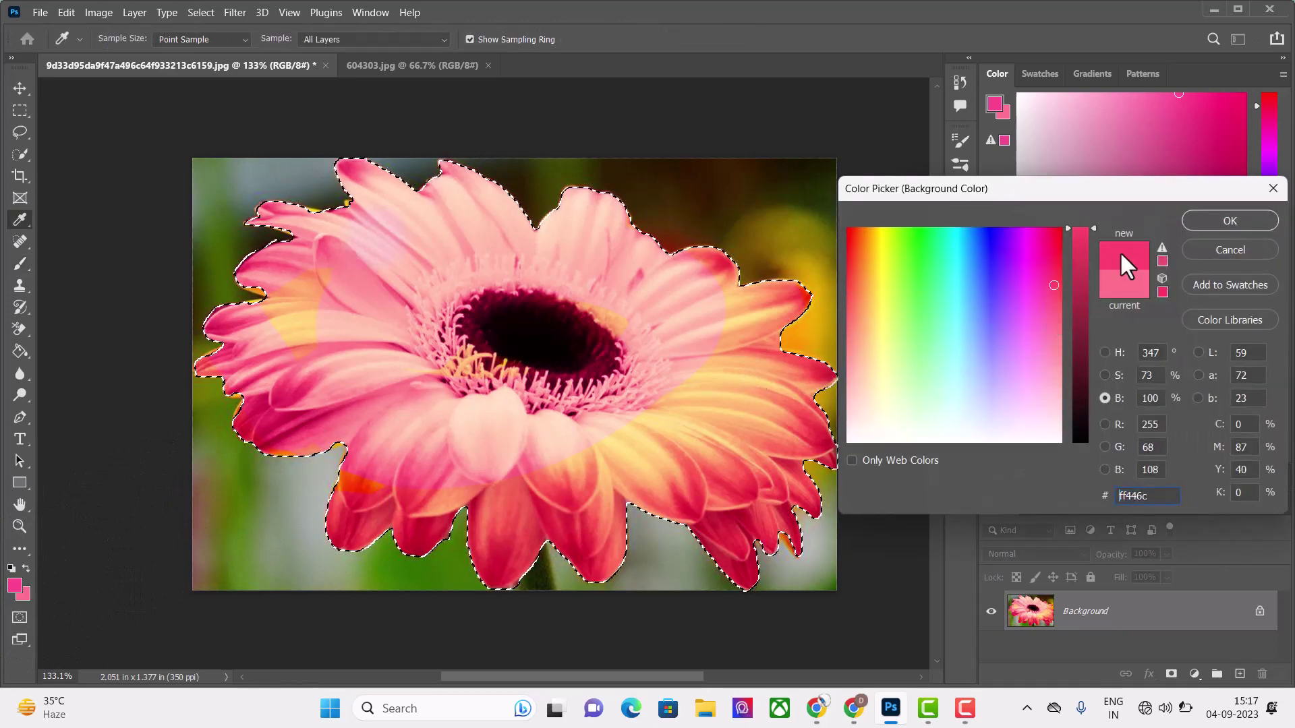
{"action": "left_click", "coordinate": [1233, 220]}
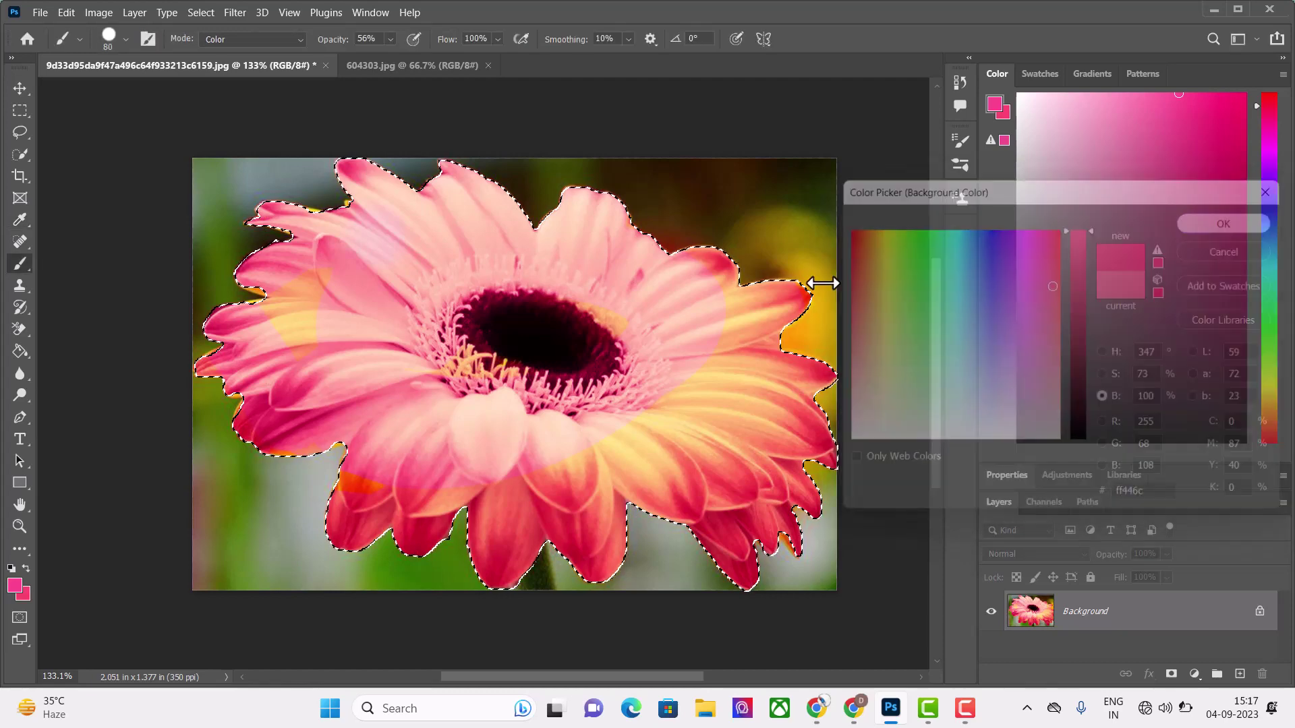
{"action": "mouse_move", "coordinate": [708, 405]}
{"action": "left_mouse_down"}
{"action": "mouse_move", "coordinate": [564, 574]}
{"action": "mouse_move", "coordinate": [780, 405]}
{"action": "mouse_move", "coordinate": [780, 485]}
{"action": "mouse_move", "coordinate": [708, 318]}
{"action": "mouse_move", "coordinate": [345, 214]}
{"action": "mouse_move", "coordinate": [303, 420]}
{"action": "mouse_move", "coordinate": [318, 208]}
{"action": "mouse_move", "coordinate": [179, 208]}
{"action": "mouse_move", "coordinate": [306, 349]}
{"action": "left_mouse_up"}
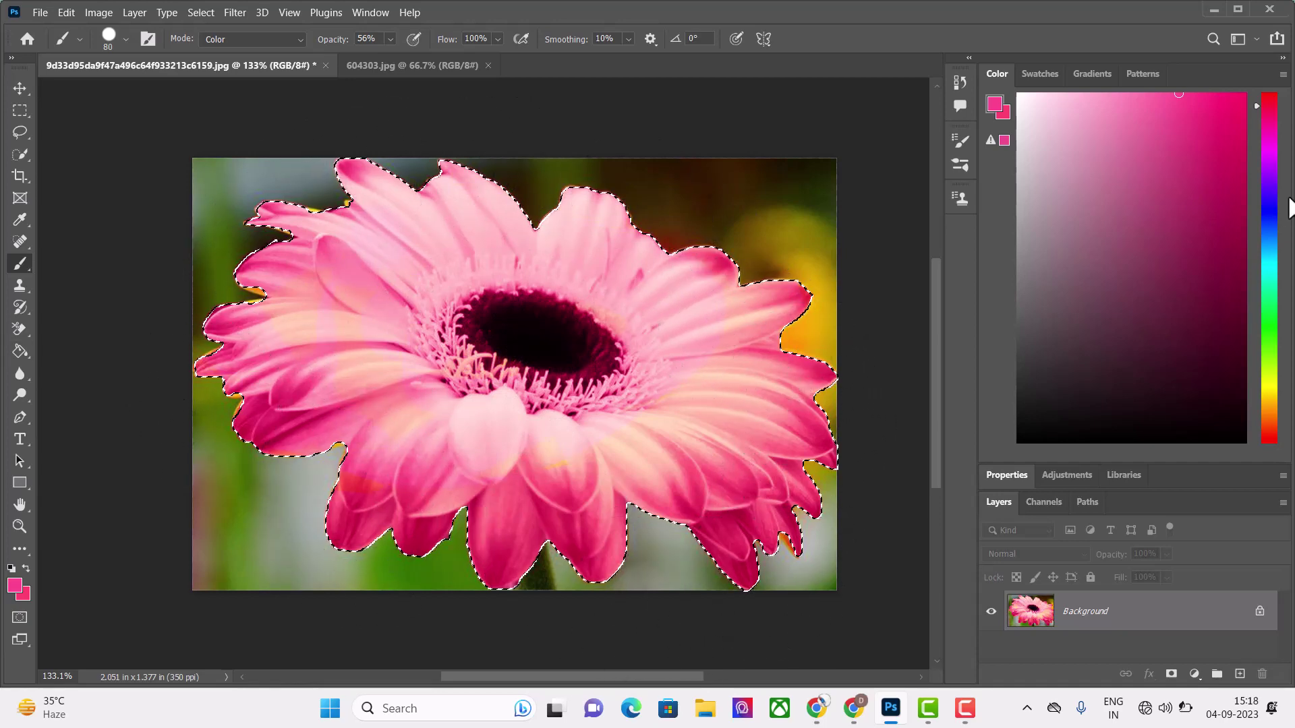
{"action": "key", "text": "ctrl+d"}
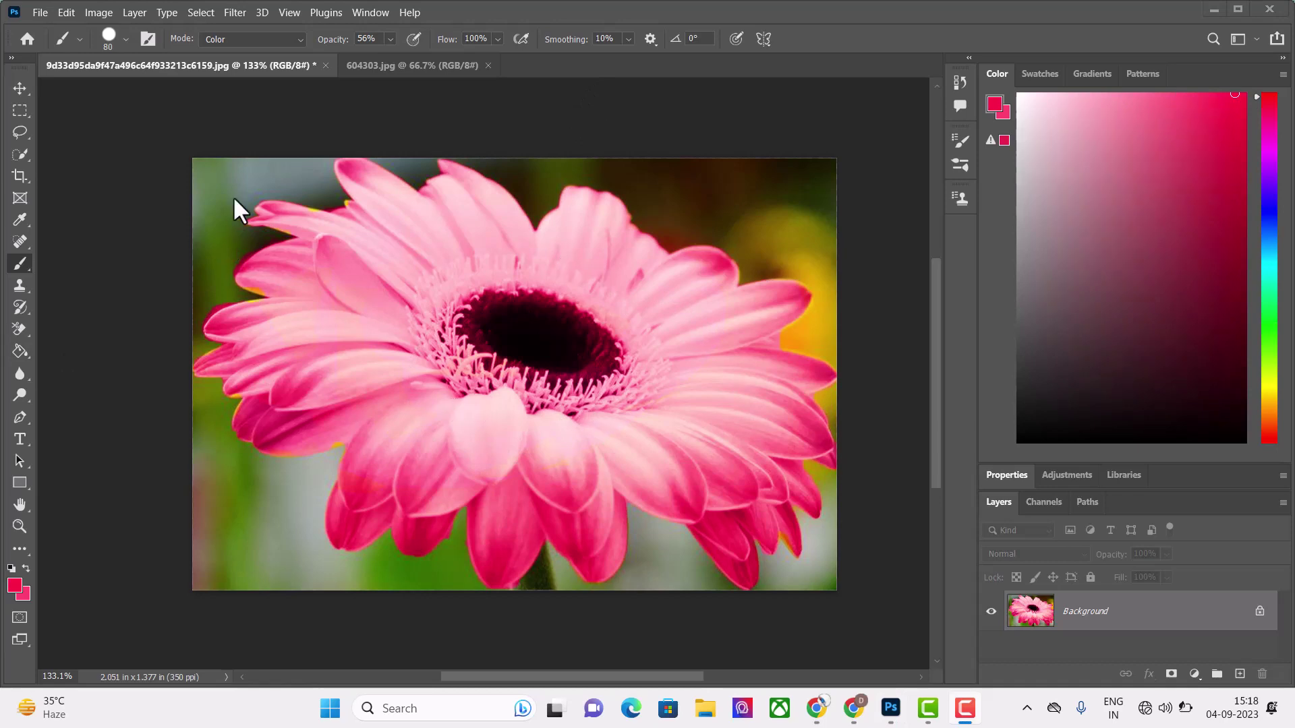
Step: Restore the flower selection, switch to 604303.jpg, and load a Normal-mode, 100%-opacity brush preset
{"action": "key", "text": "ctrl+shift+d"}
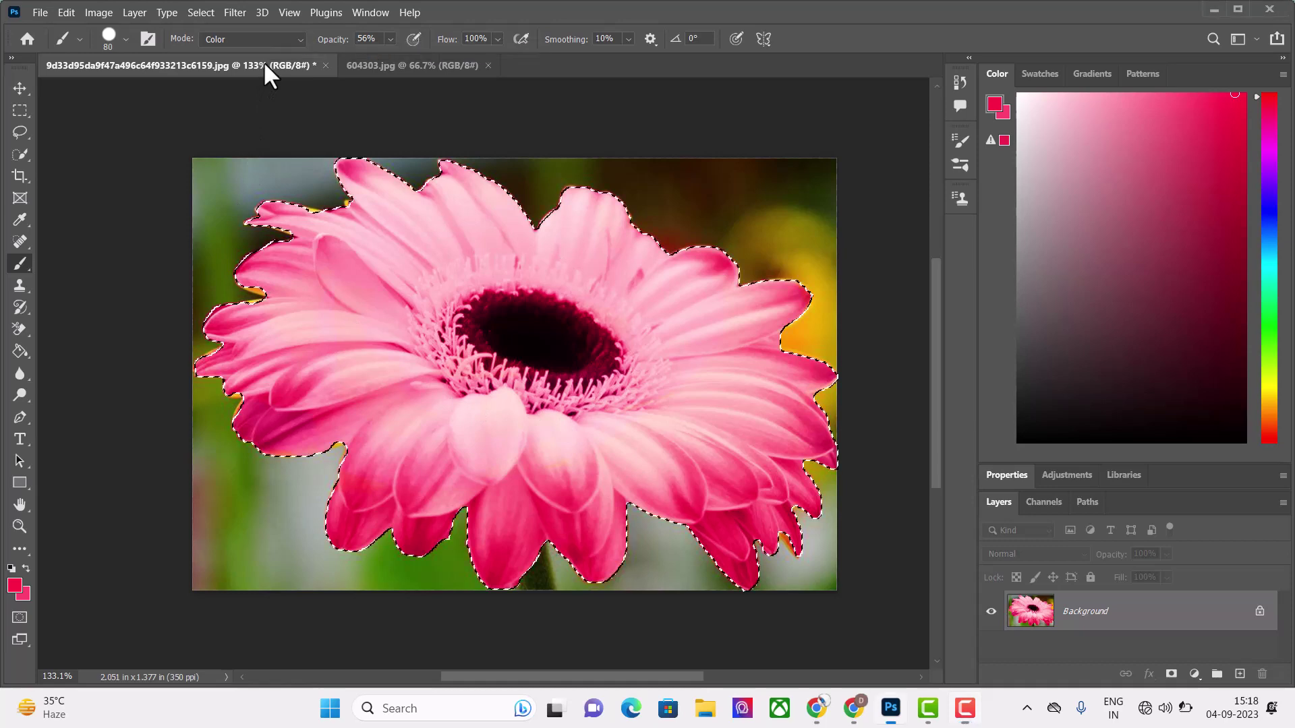
{"action": "left_click", "coordinate": [361, 69]}
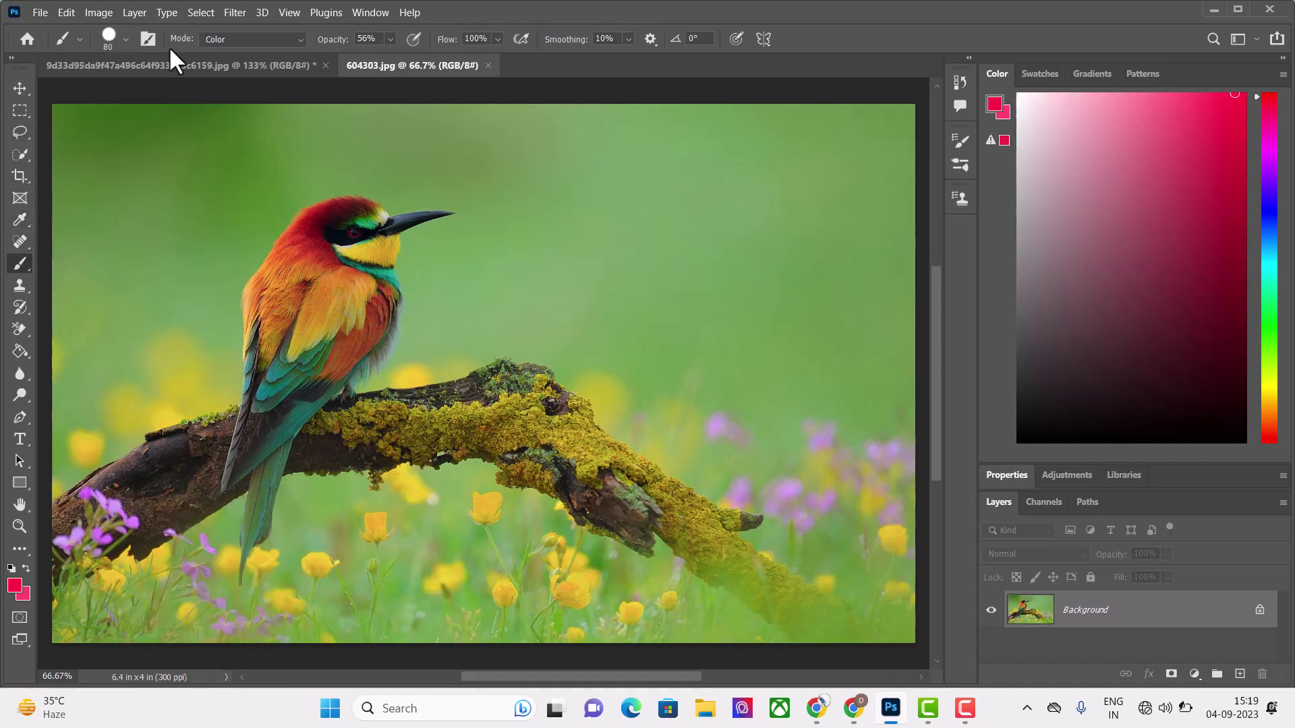
{"action": "left_click", "coordinate": [301, 40]}
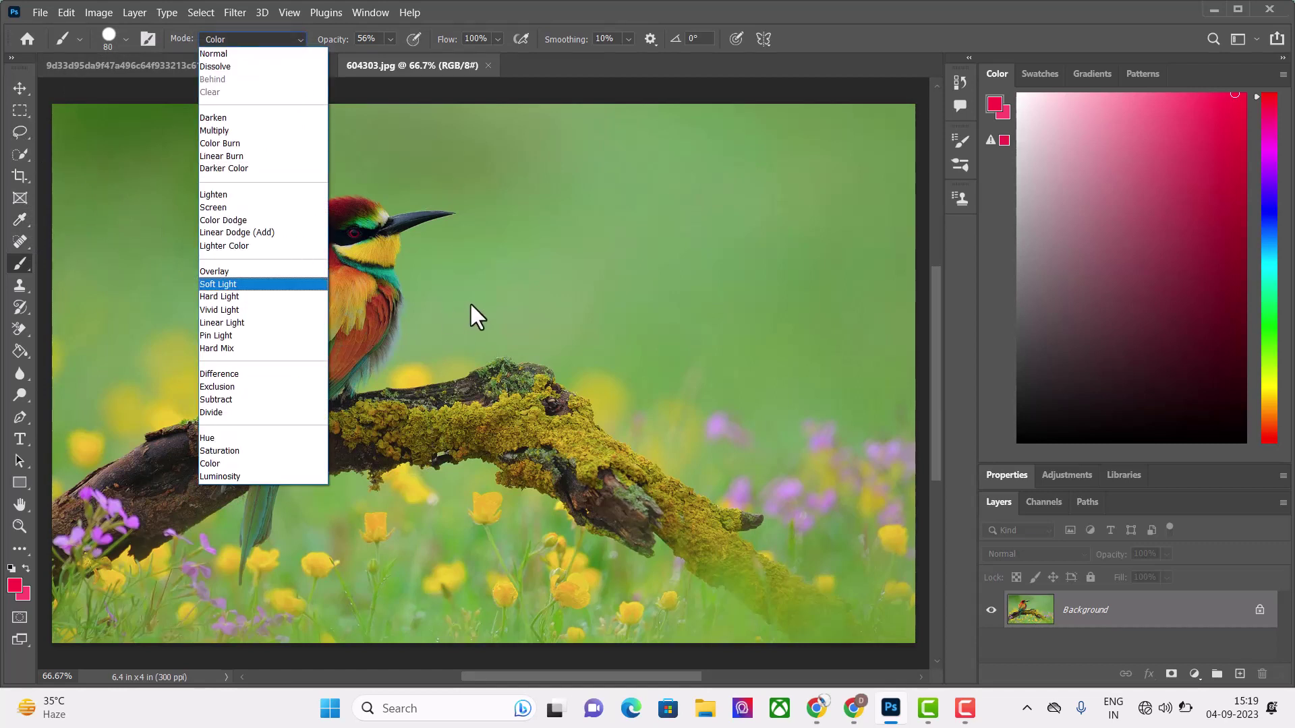
{"action": "key", "text": "Escape"}
{"action": "left_click", "coordinate": [126, 41]}
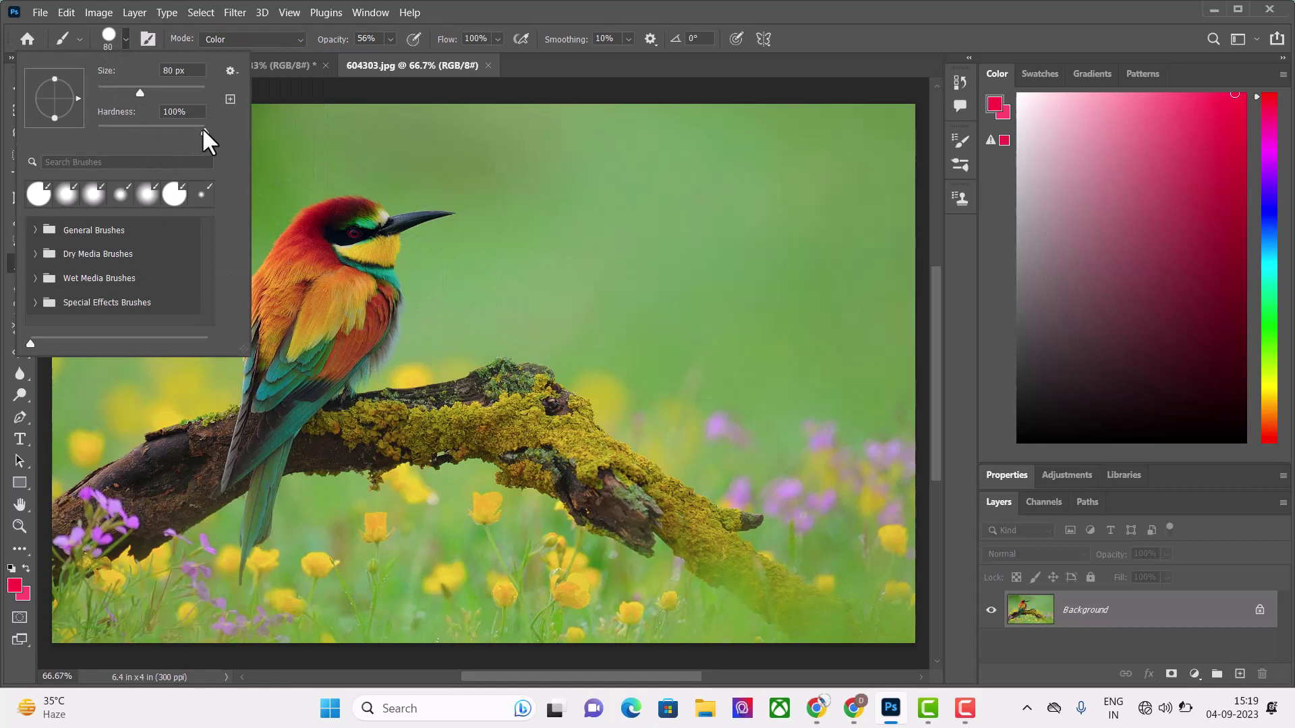
{"action": "left_click", "coordinate": [177, 197]}
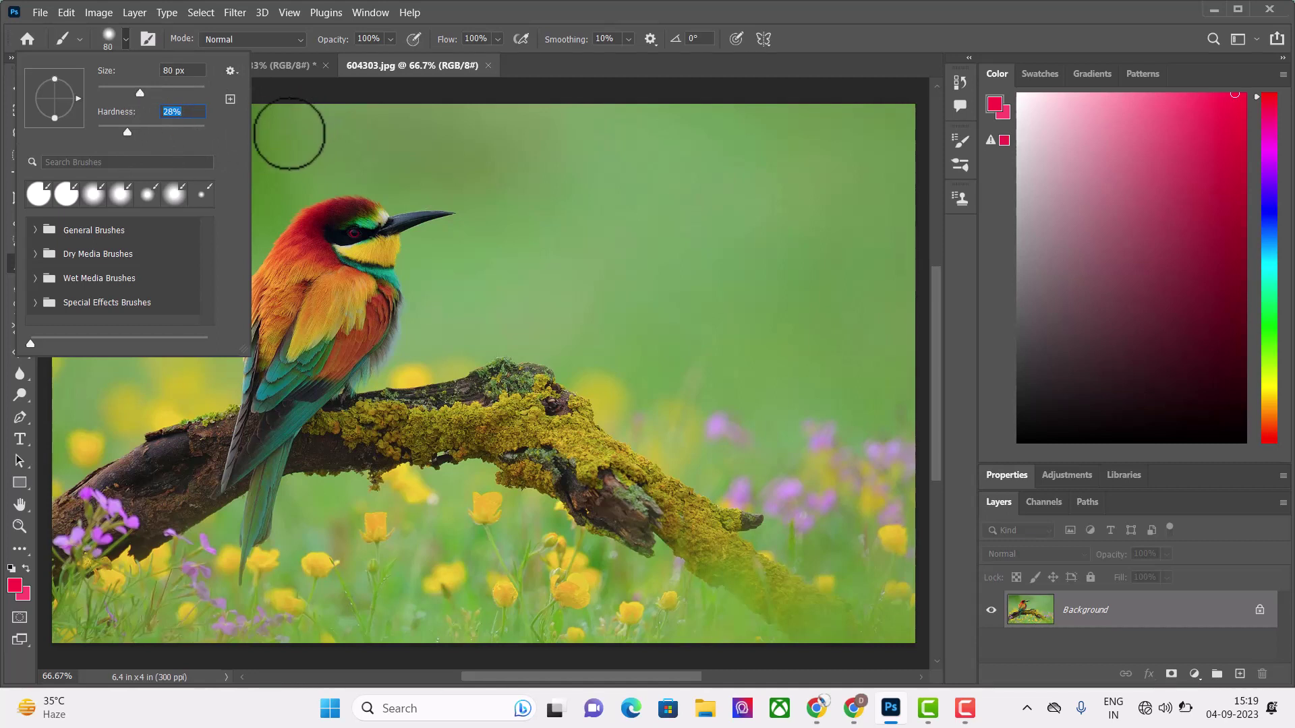
{"action": "key", "text": "Return"}
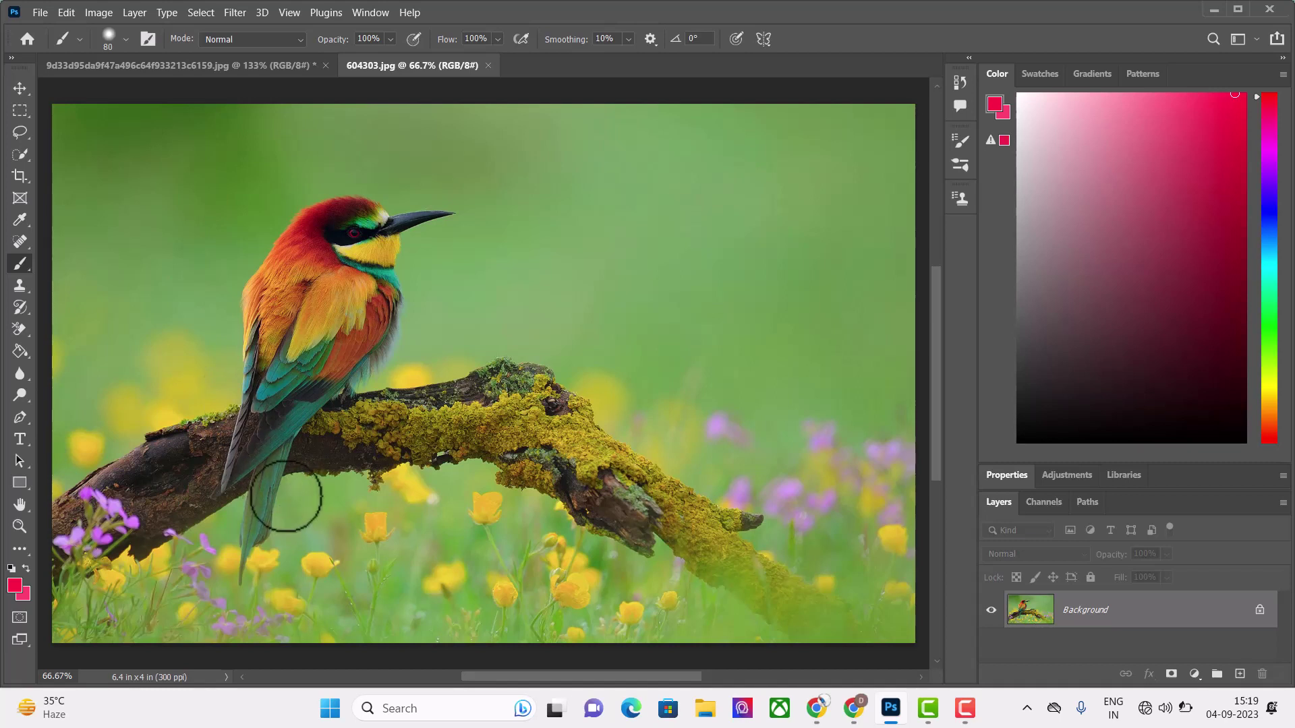
Step: Zoom in and brush the long lower tail feather with Quick Selection in Add mode
{"action": "left_click", "coordinate": [20, 154]}
{"action": "left_click", "coordinate": [102, 170]}
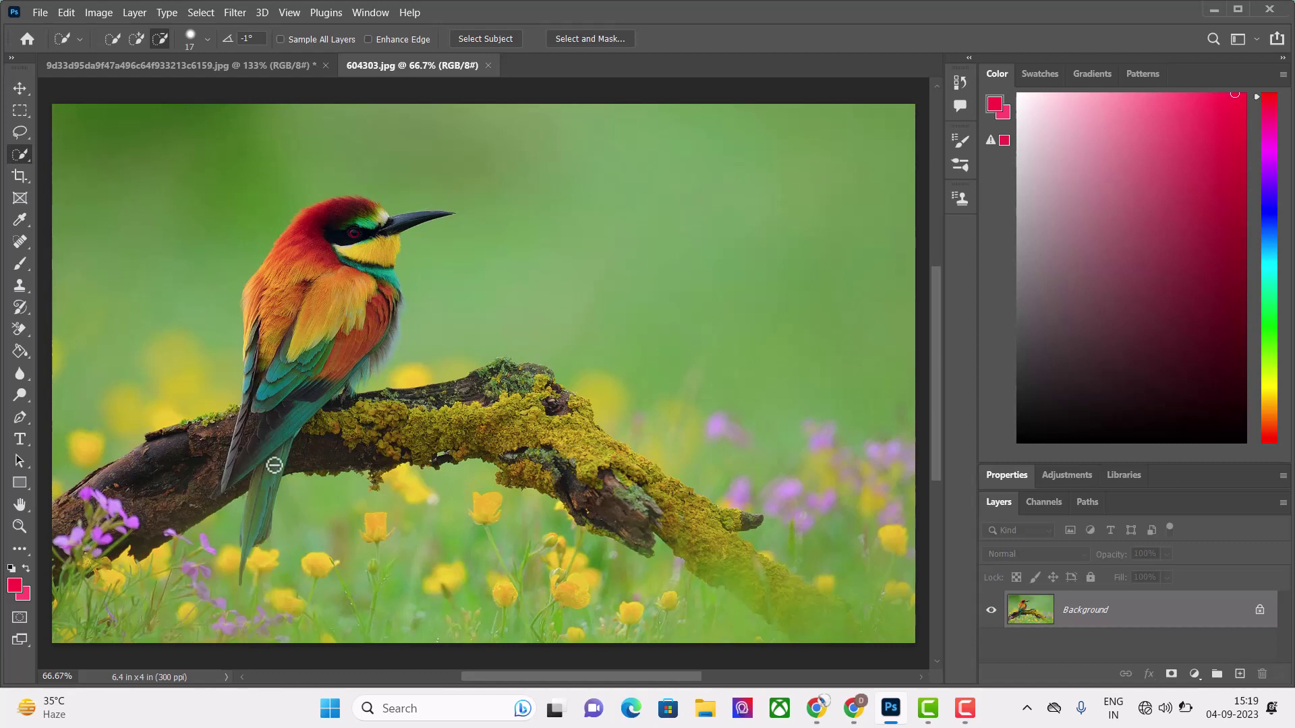
{"action": "scroll", "coordinate": [274, 465], "scroll_direction": "up", "scroll_amount": 1}
{"action": "scroll", "coordinate": [274, 465], "scroll_direction": "up", "scroll_amount": 4}
{"action": "scroll", "coordinate": [273, 474], "scroll_direction": "up", "scroll_amount": 1}
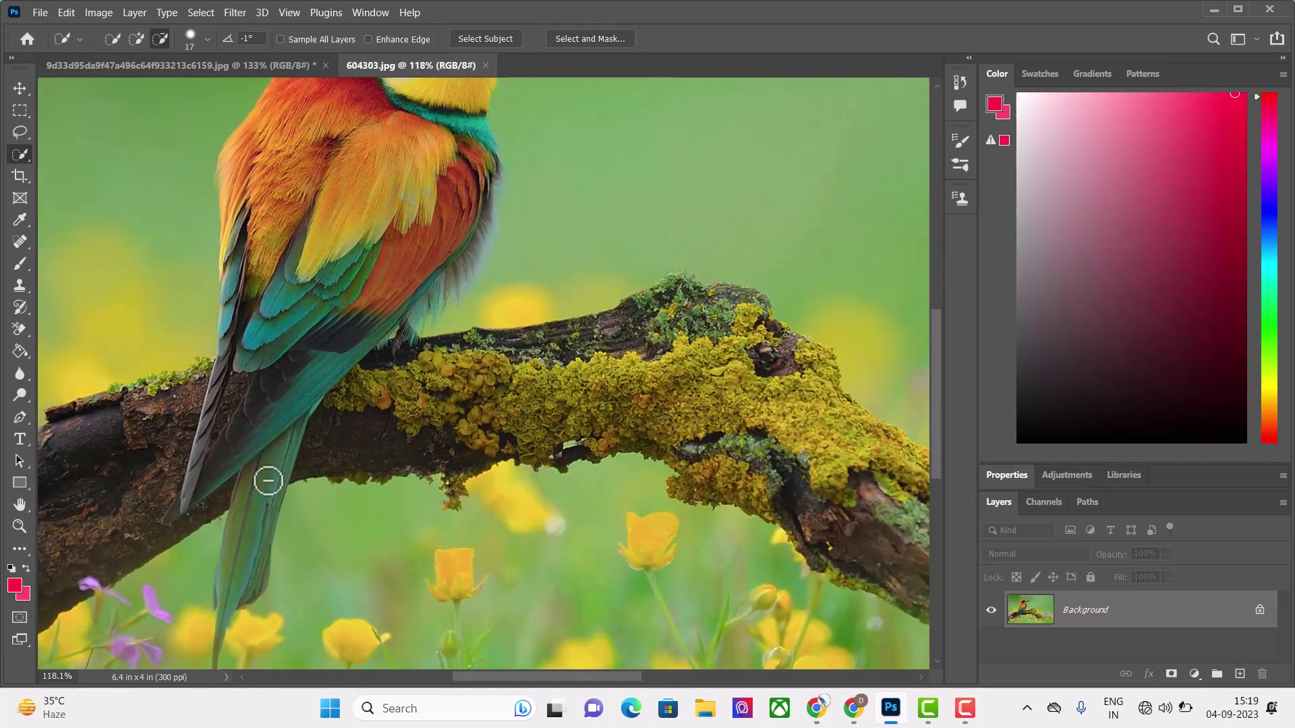
{"action": "scroll", "coordinate": [268, 504], "scroll_direction": "up", "scroll_amount": 1}
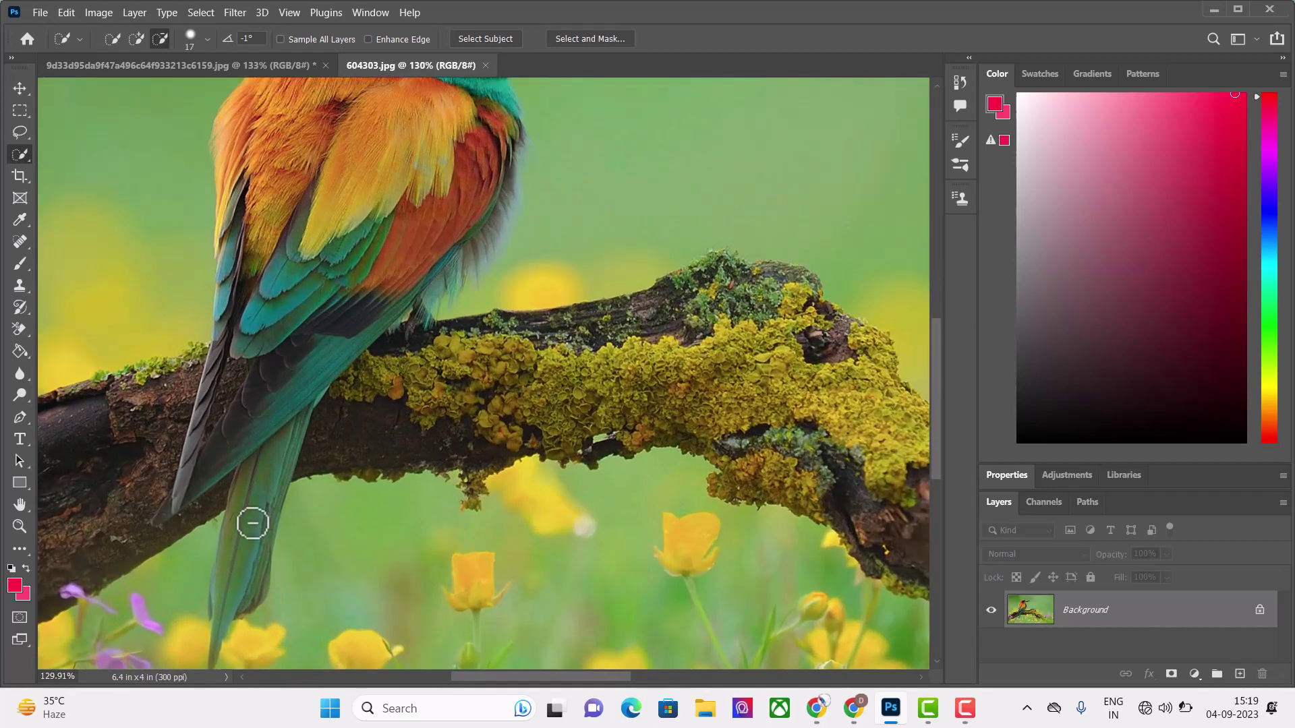
{"action": "scroll", "coordinate": [253, 520], "scroll_direction": "down", "scroll_amount": 1}
{"action": "scroll", "coordinate": [244, 515], "scroll_direction": "down", "scroll_amount": 1}
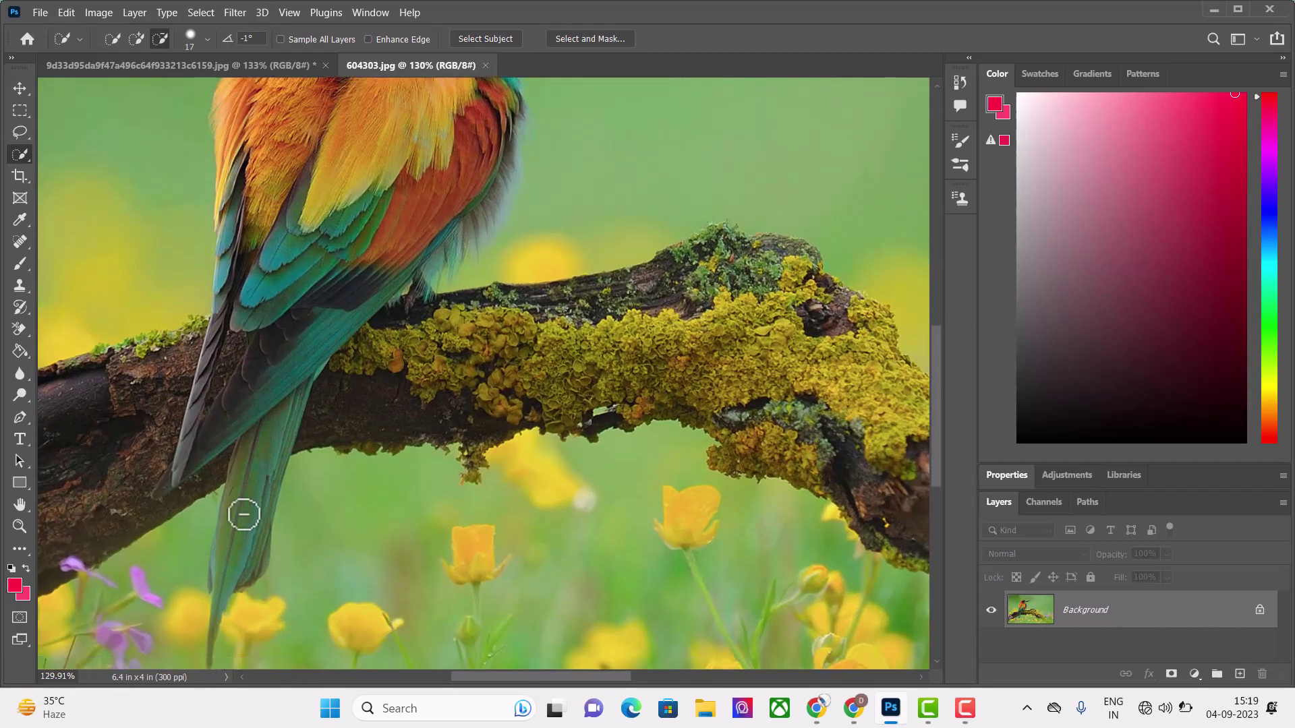
{"action": "right_click", "coordinate": [22, 167]}
{"action": "left_click", "coordinate": [69, 173]}
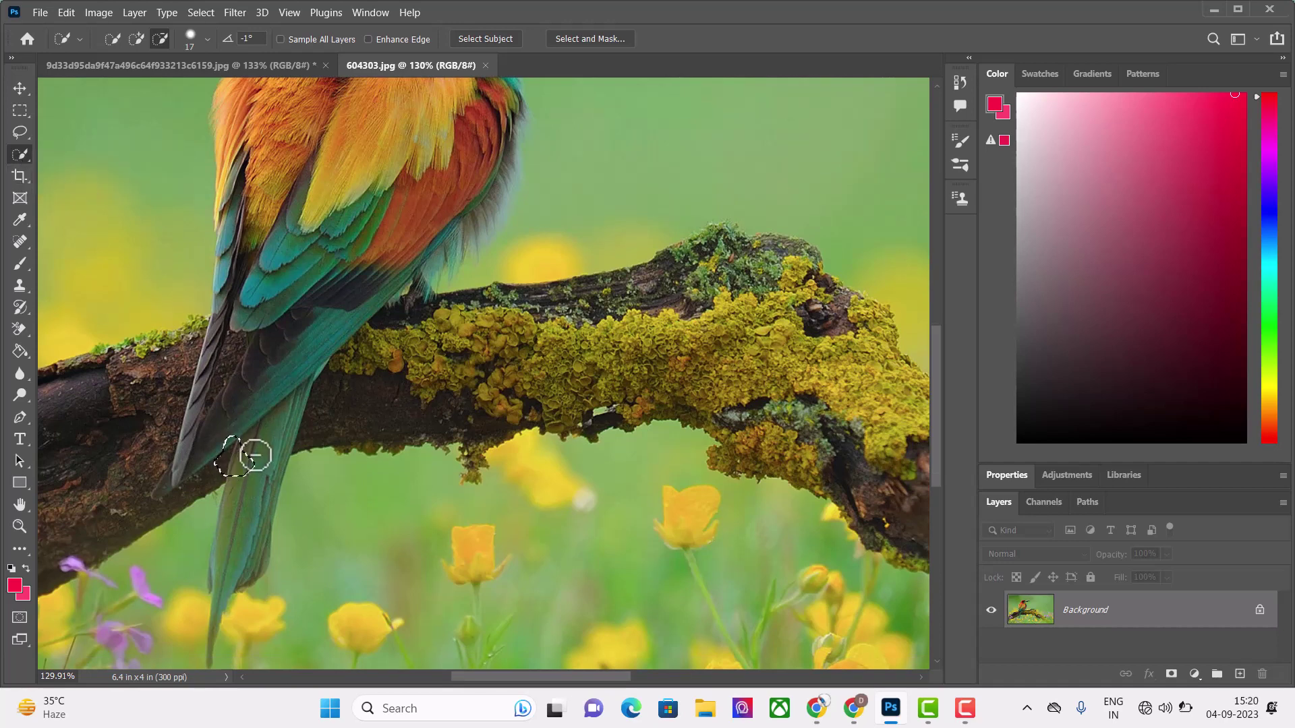
{"action": "left_click_drag", "start_coordinate": [255, 456], "coordinate": [223, 664]}
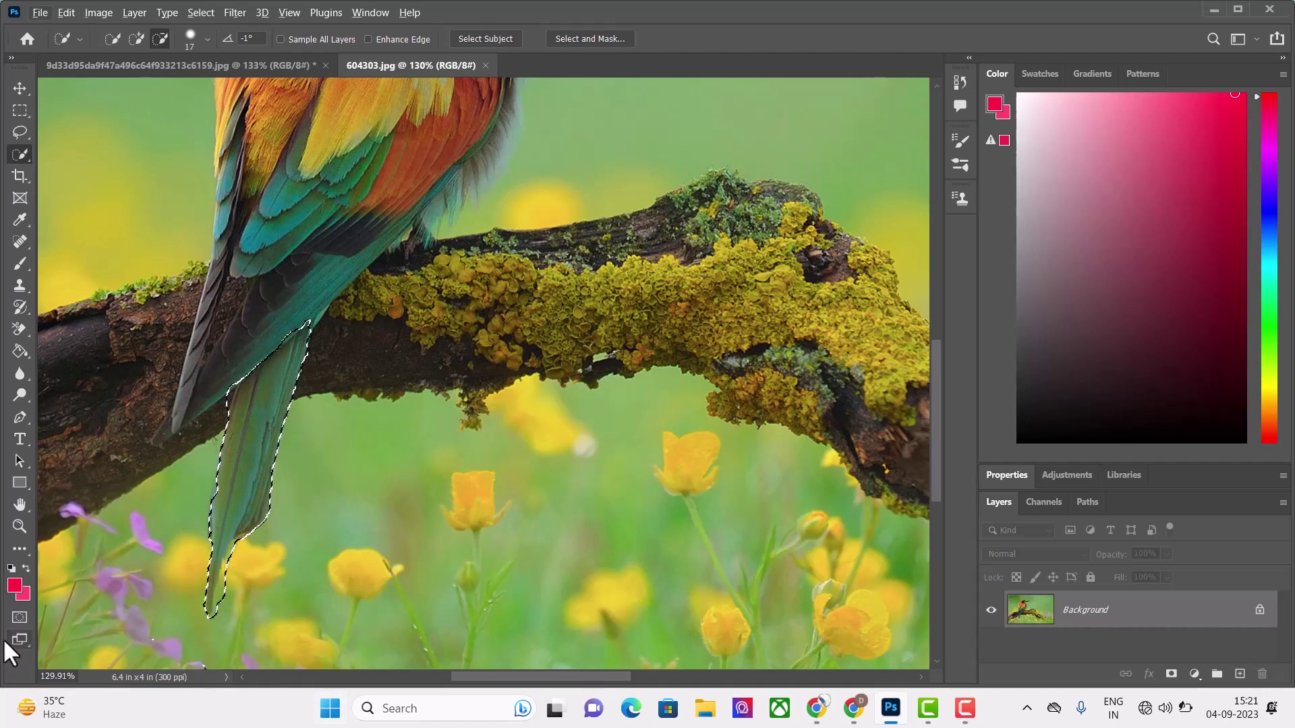
Step: Zoom in on the tail, shrink the Quick Selection brush to 10 px, and add a small spot
{"action": "left_click", "coordinate": [20, 526]}
{"action": "left_click", "coordinate": [445, 528]}
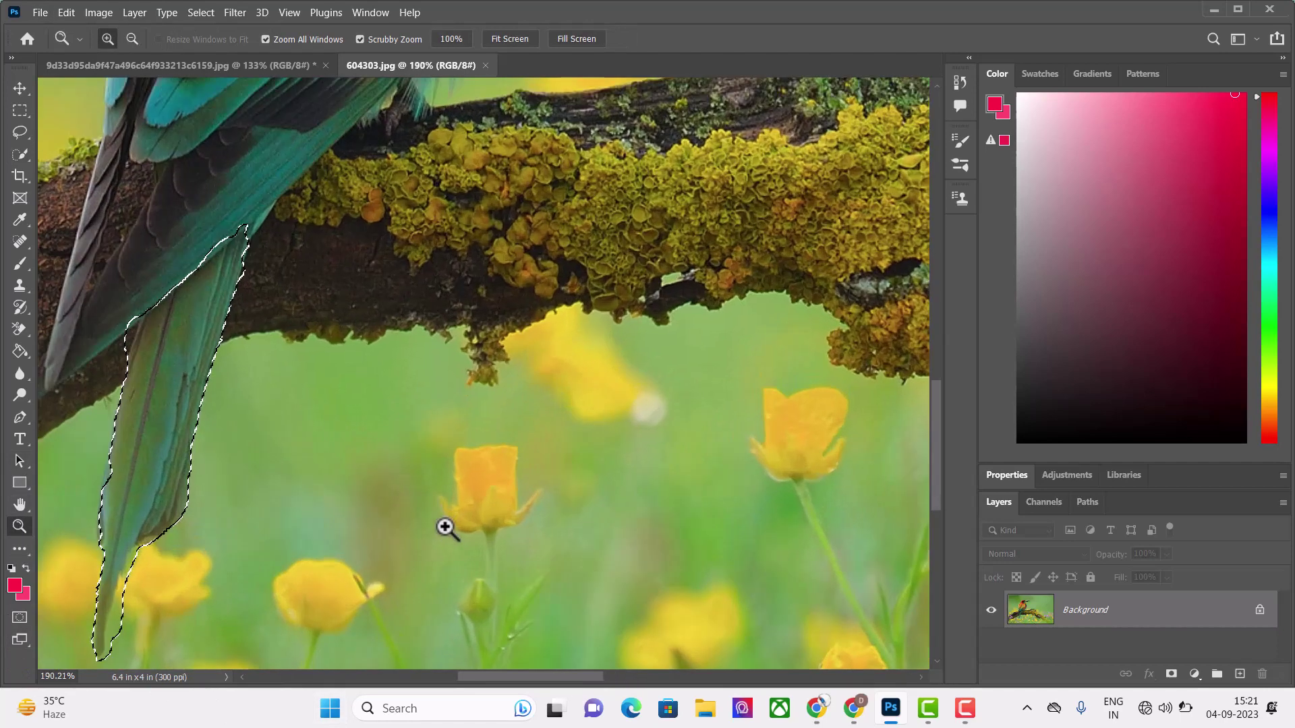
{"action": "scroll", "coordinate": [445, 528], "scroll_direction": "up", "scroll_amount": 6}
{"action": "key", "text": "w"}
{"action": "left_click", "coordinate": [207, 38]}
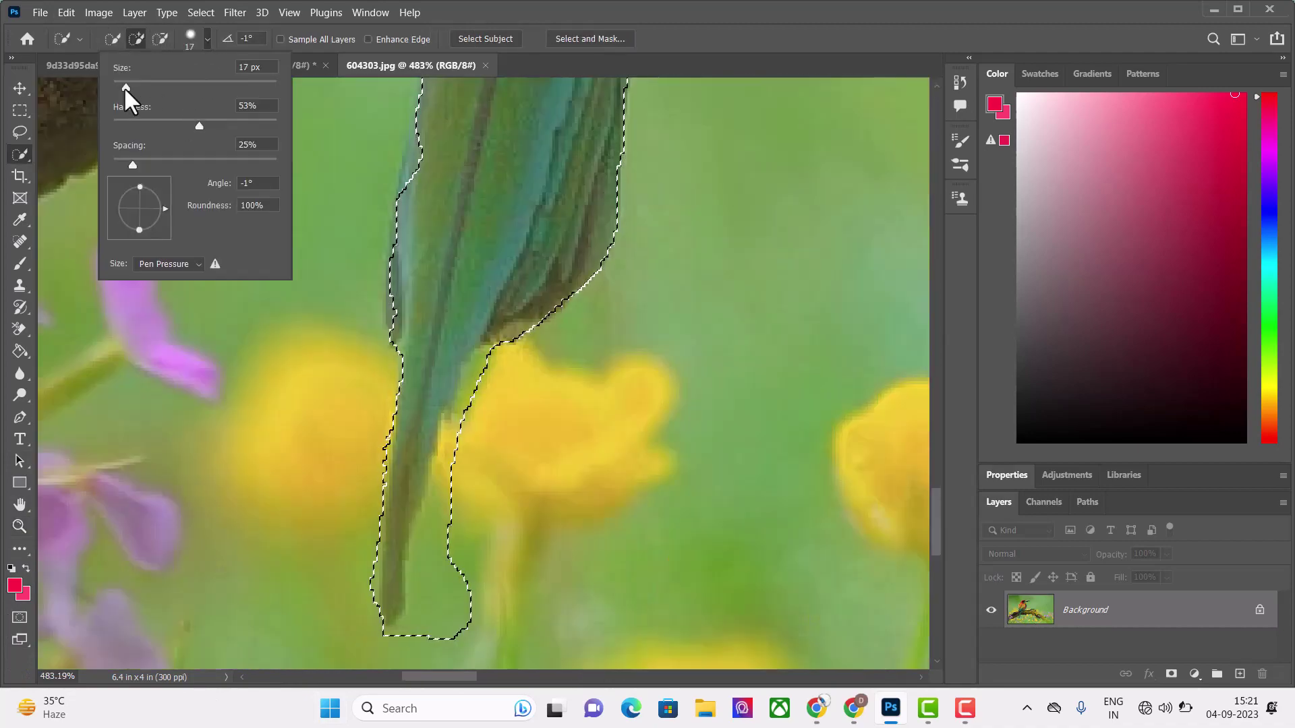
{"action": "left_click_drag", "start_coordinate": [125, 87], "coordinate": [122, 87]}
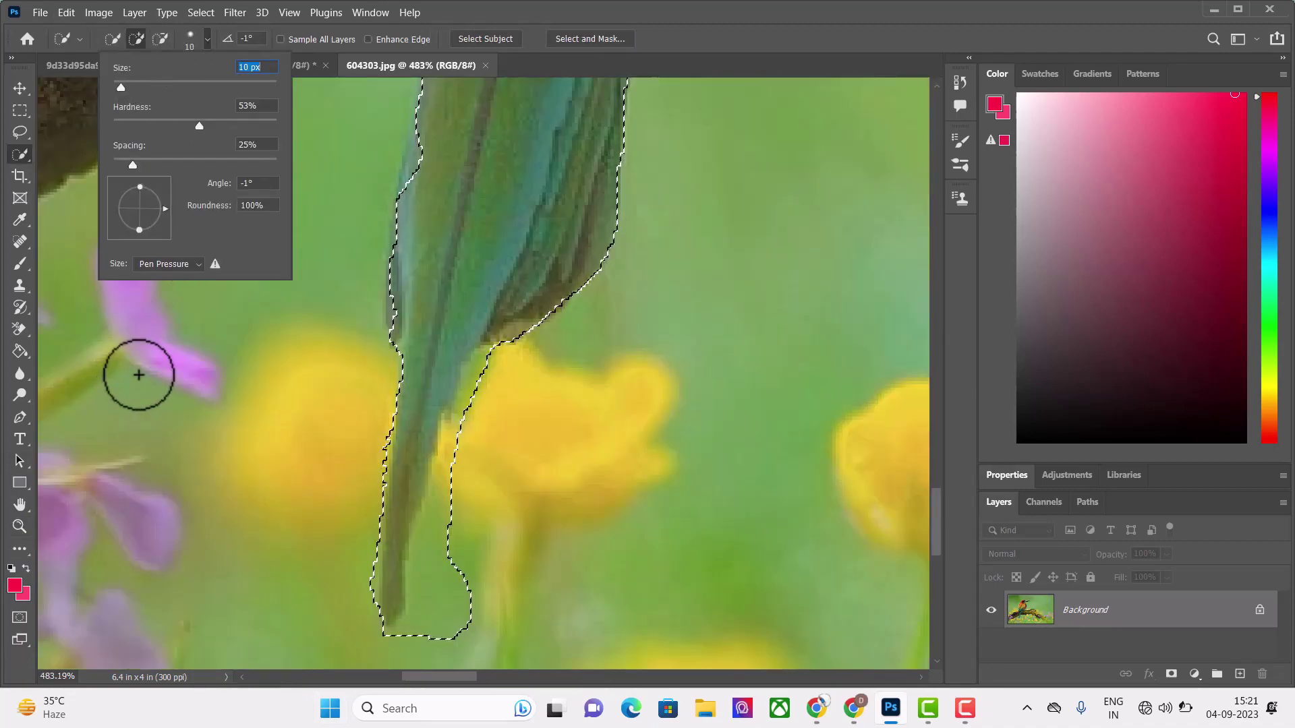
{"action": "left_click", "coordinate": [138, 374]}
Step: Subtract excess background from the tail-feather selection edges, then zoom back out
{"action": "left_click", "coordinate": [160, 38]}
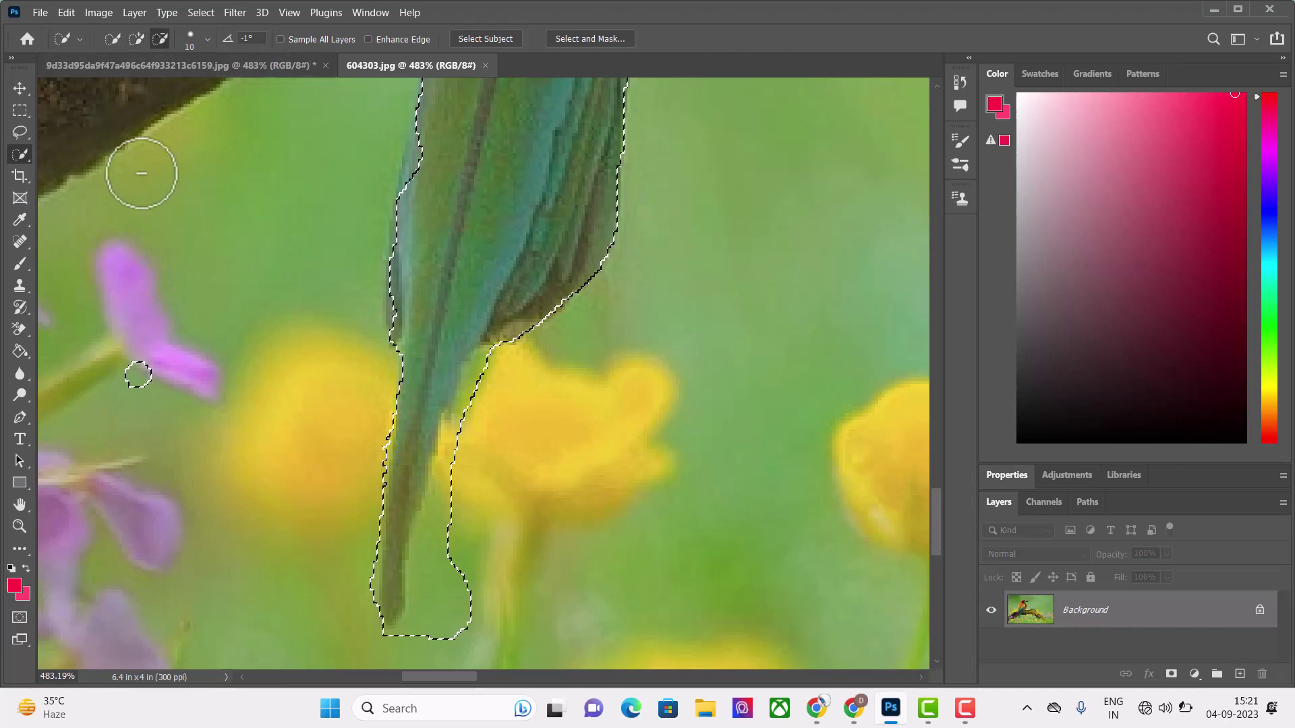
{"action": "left_click_drag", "start_coordinate": [475, 619], "coordinate": [457, 430]}
{"action": "scroll", "coordinate": [375, 614], "scroll_direction": "down", "scroll_amount": 2}
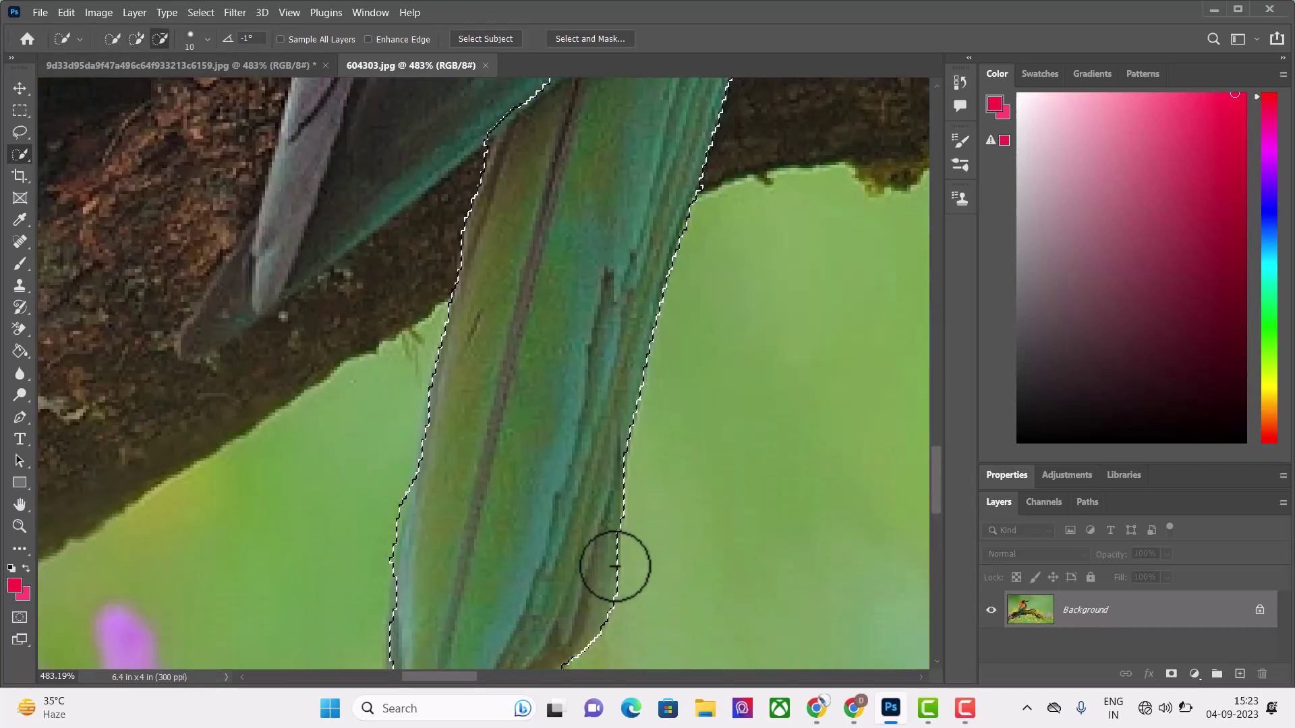
{"action": "scroll", "coordinate": [611, 564], "scroll_direction": "down", "scroll_amount": 2}
{"action": "scroll", "coordinate": [603, 607], "scroll_direction": "down", "scroll_amount": 2}
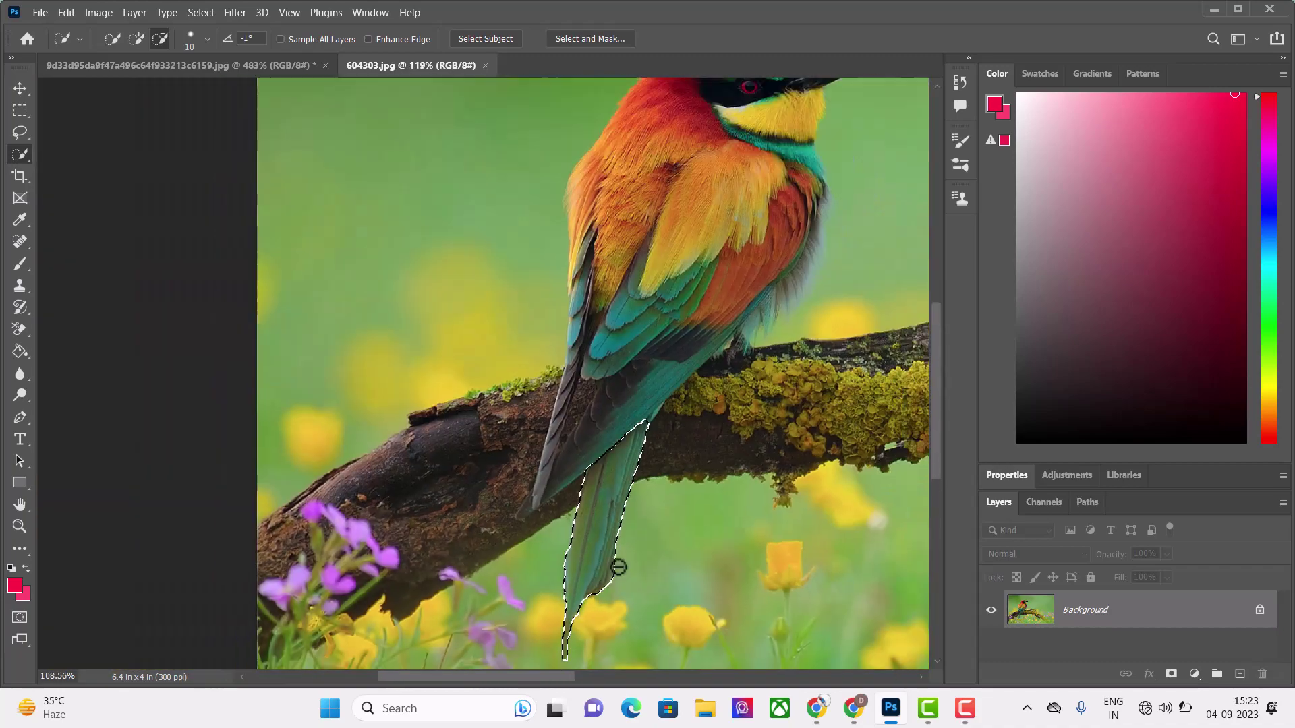
{"action": "scroll", "coordinate": [610, 607], "scroll_direction": "down", "scroll_amount": 2}
{"action": "left_click_drag", "start_coordinate": [551, 678], "coordinate": [590, 678]}
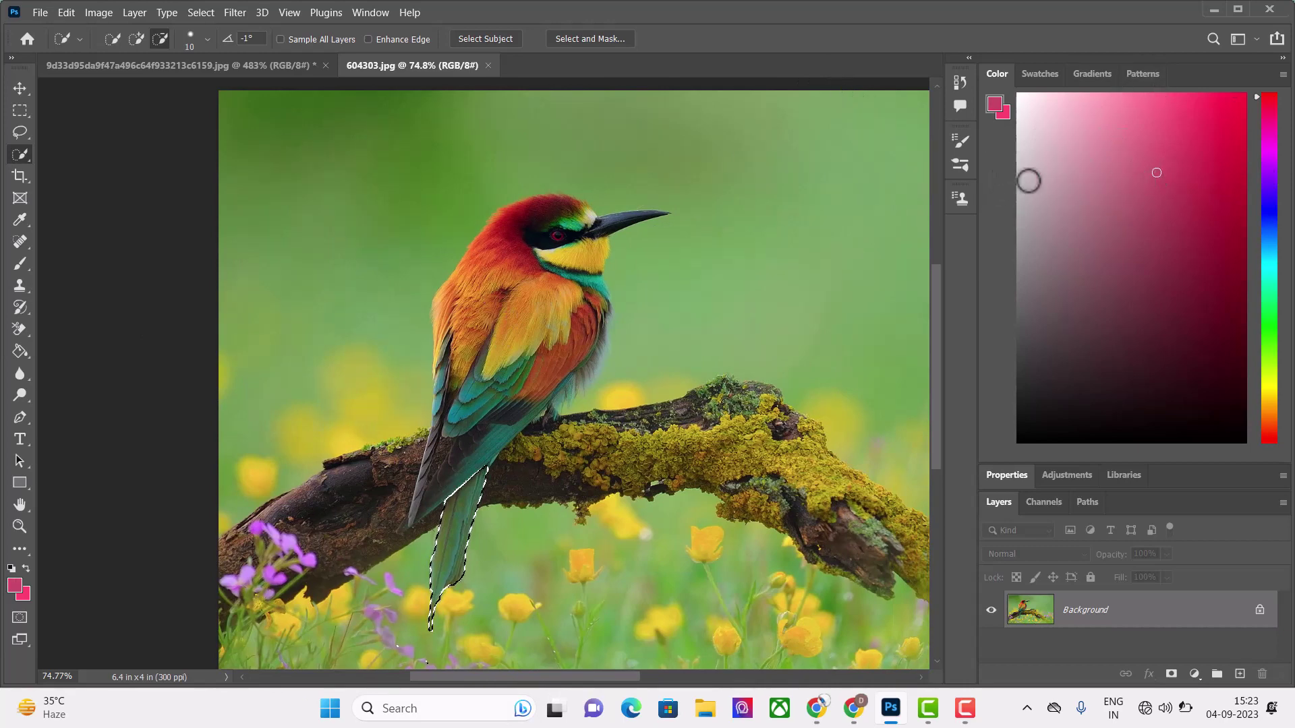
Step: Set a red foreground and a Color-mode brush with 42% hardness, with a deeper pink ff2251 background
{"action": "left_click_drag", "start_coordinate": [1217, 199], "coordinate": [1229, 149]}
{"action": "left_click", "coordinate": [21, 263]}
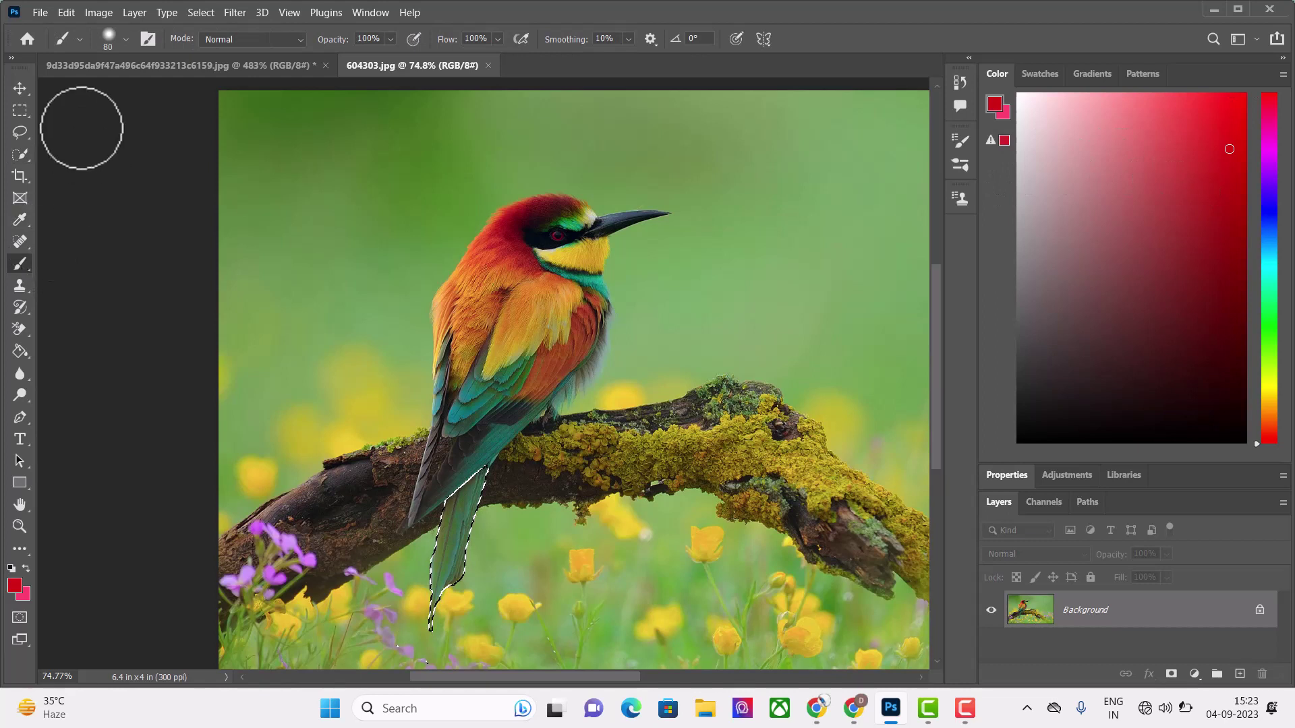
{"action": "left_click", "coordinate": [299, 39]}
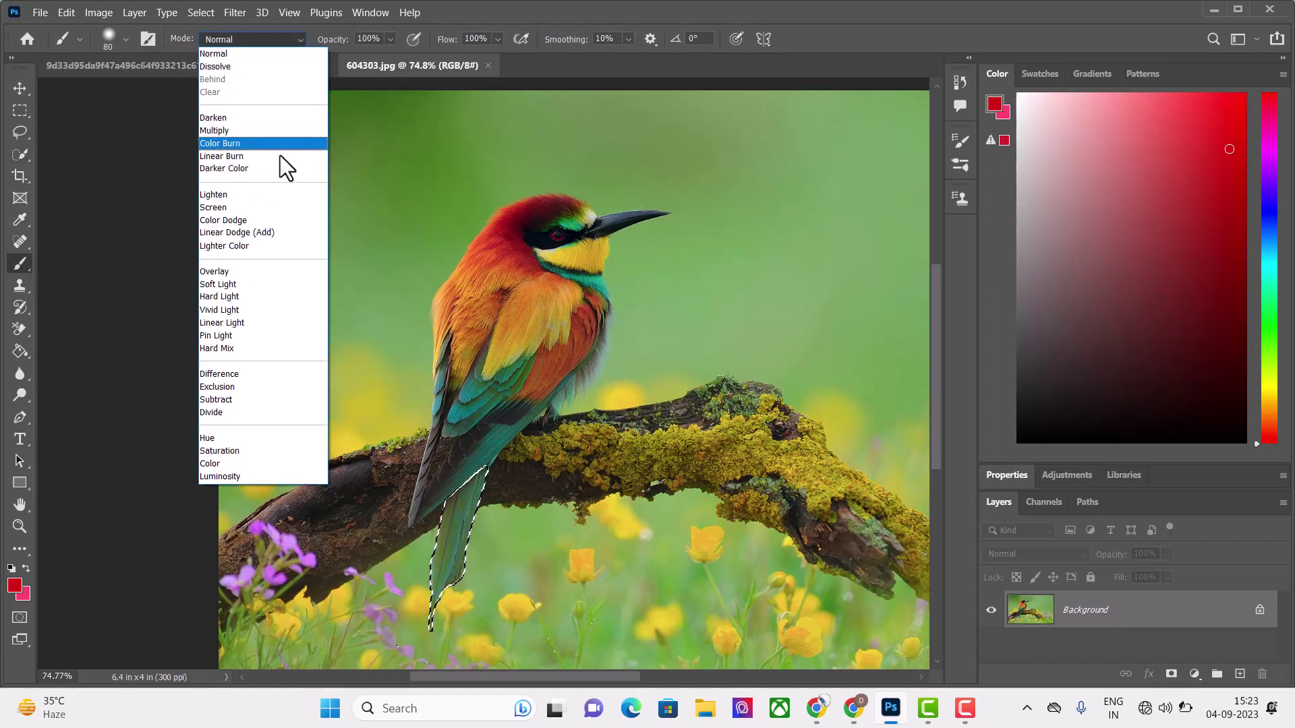
{"action": "left_click", "coordinate": [222, 457]}
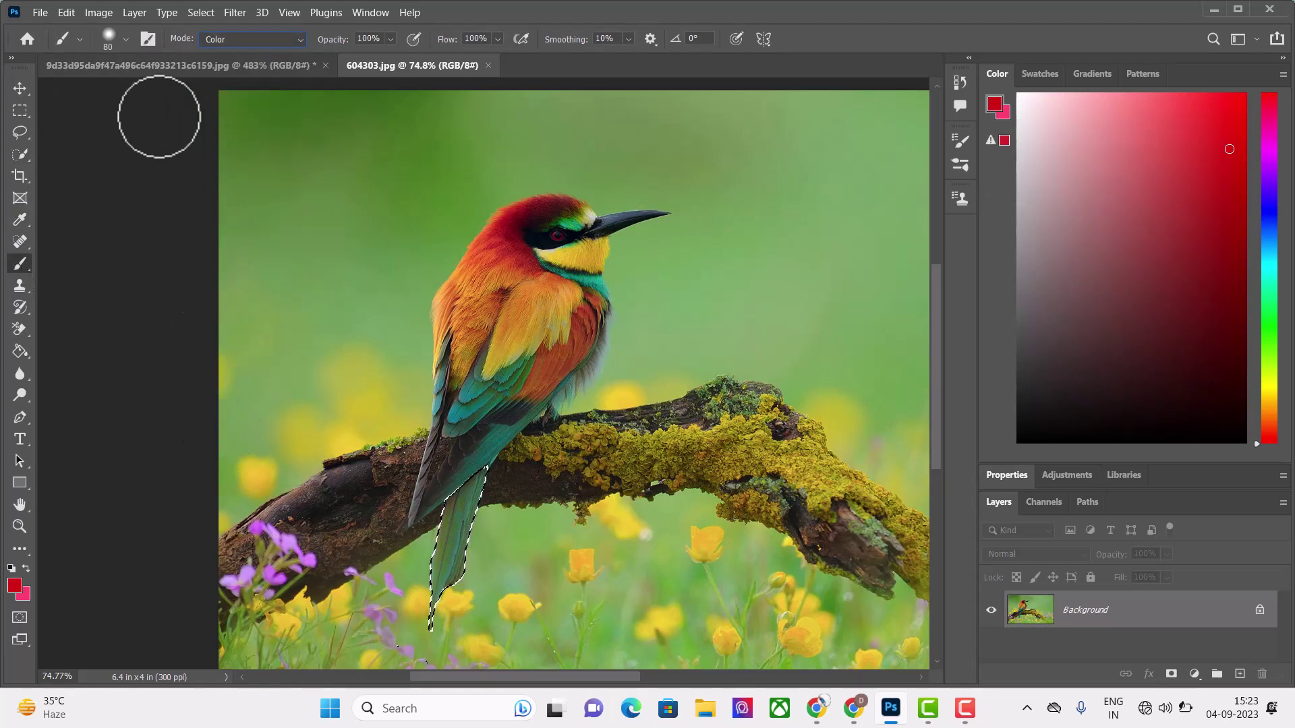
{"action": "left_click", "coordinate": [125, 39]}
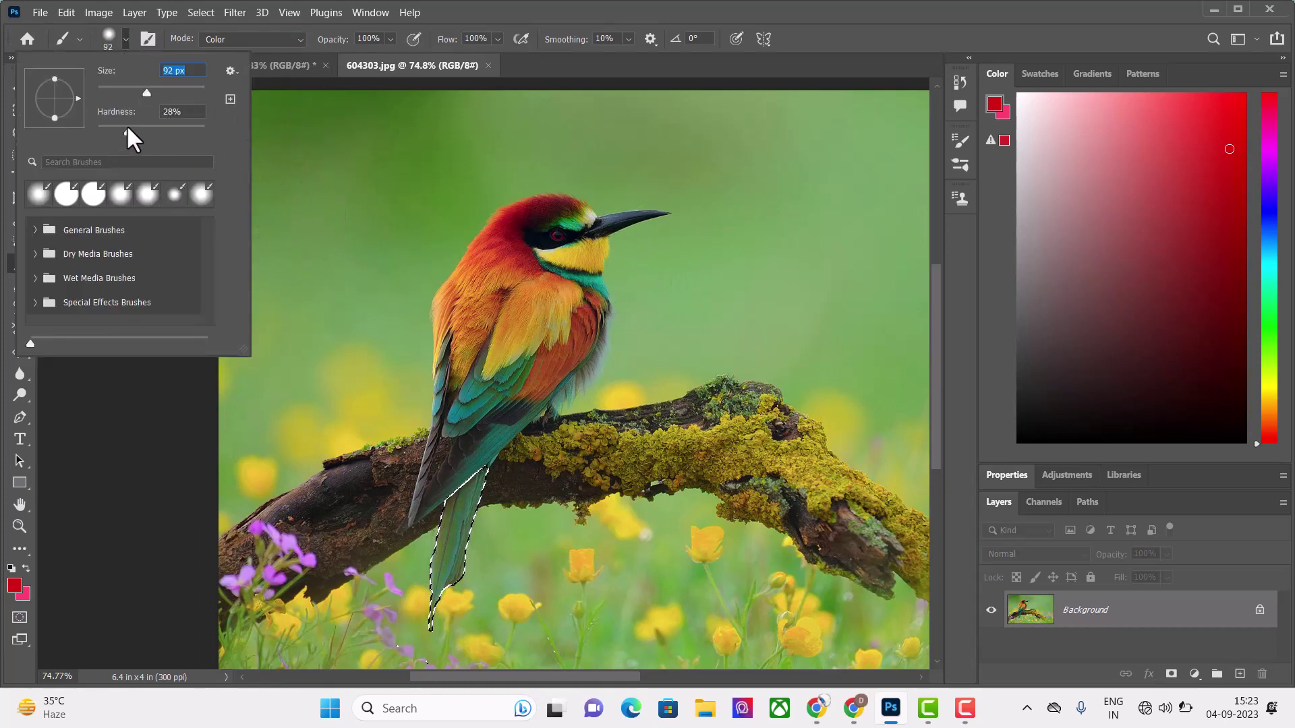
{"action": "left_click_drag", "start_coordinate": [128, 132], "coordinate": [142, 127]}
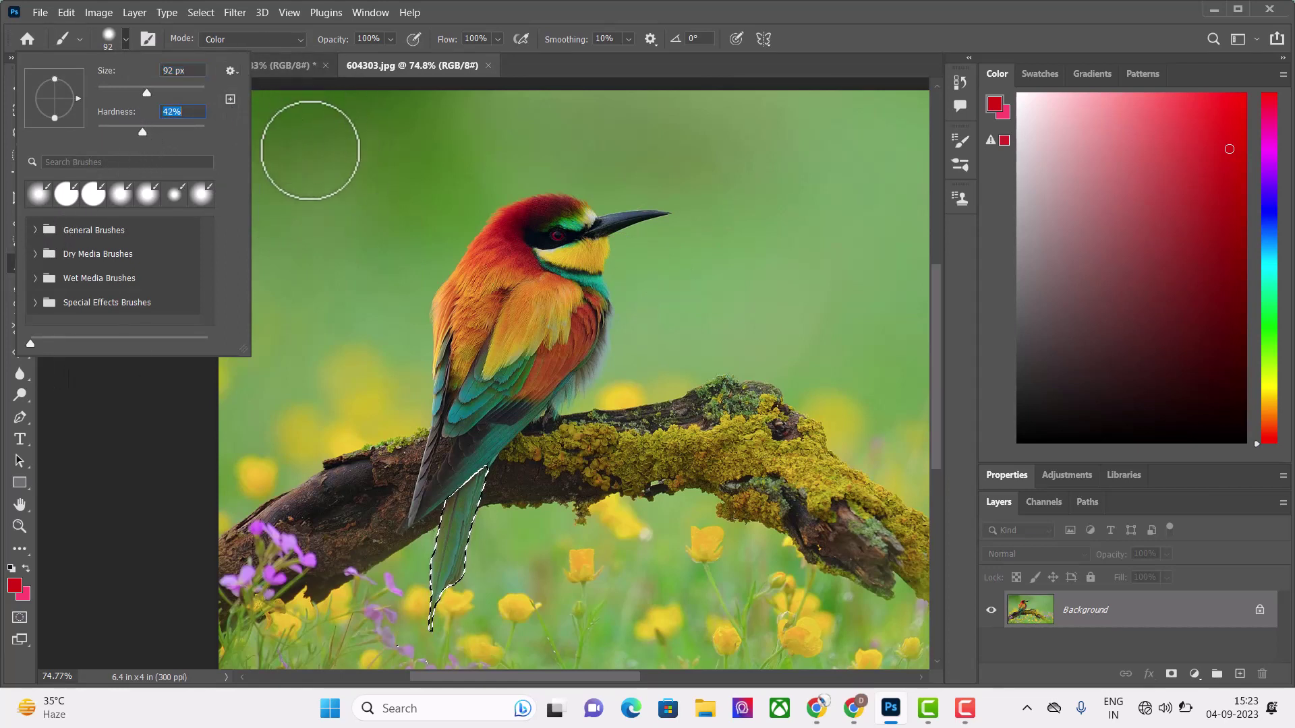
{"action": "left_click", "coordinate": [310, 148]}
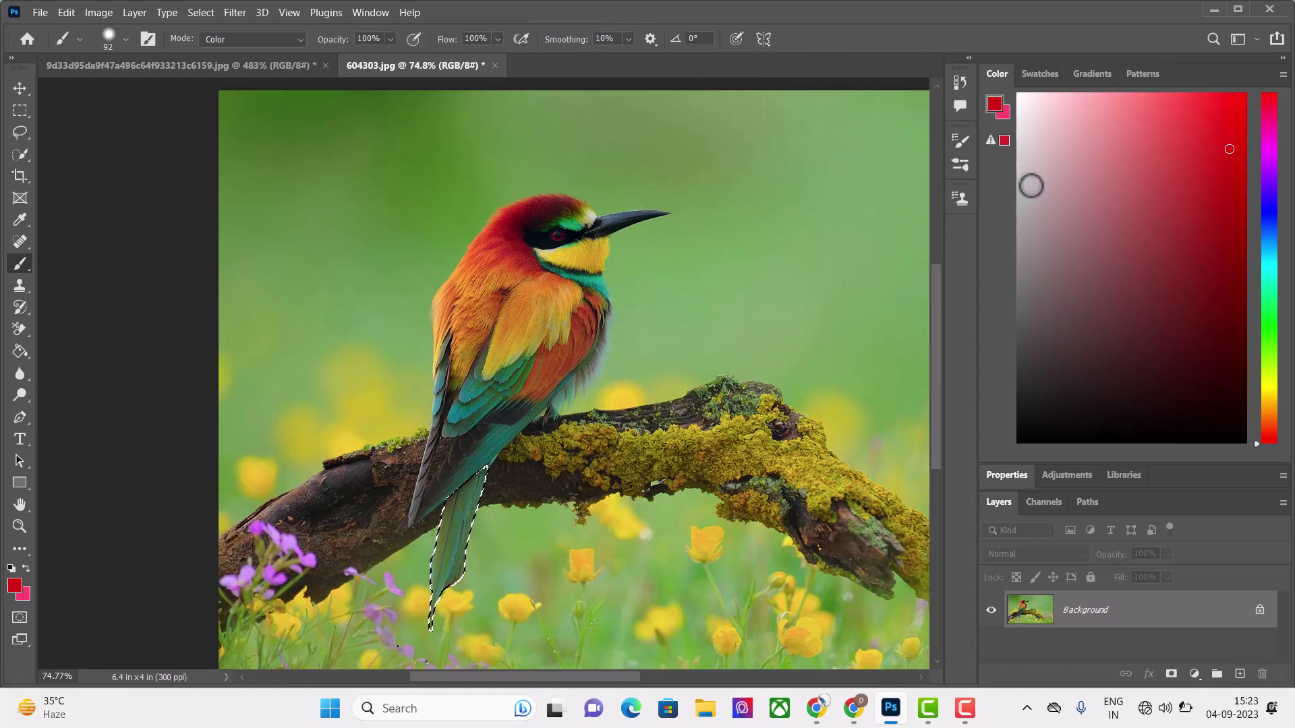
{"action": "left_click", "coordinate": [26, 596]}
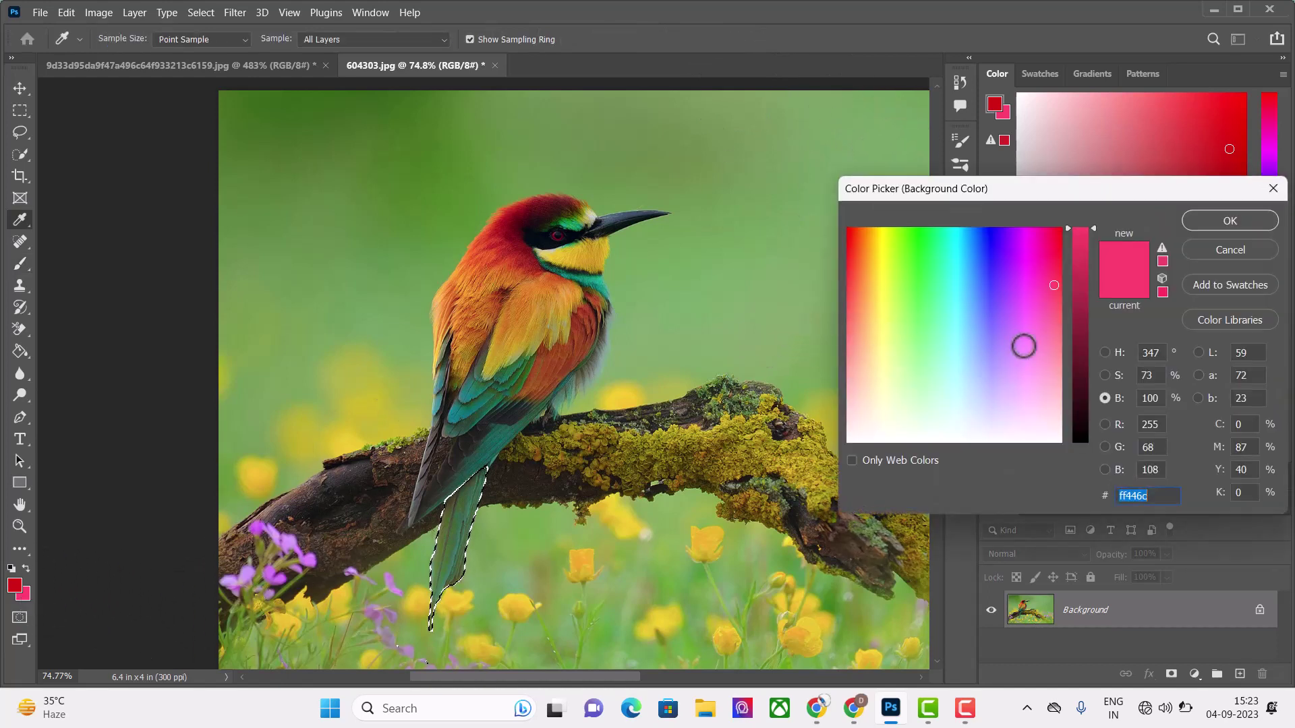
{"action": "left_click_drag", "start_coordinate": [1060, 288], "coordinate": [1055, 255]}
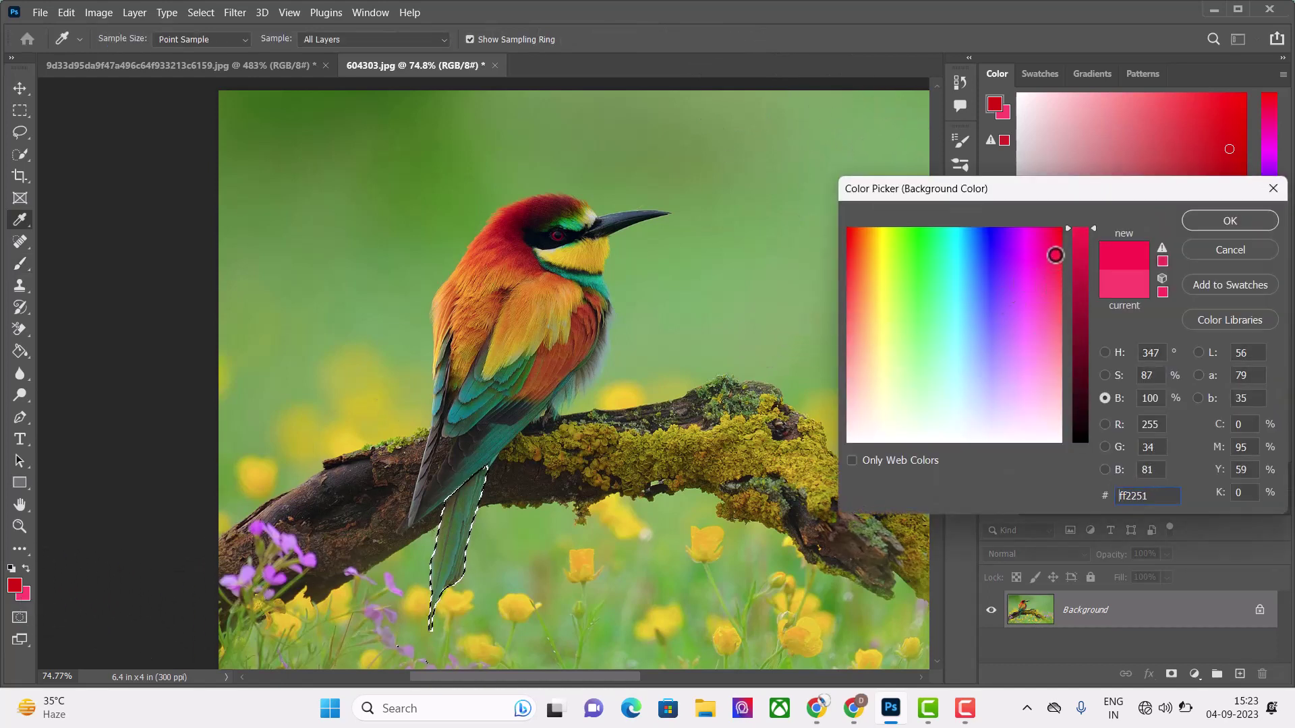
Step: Confirm the pink background, paint red over the selected tail feather, and soften hardness to 21%
{"action": "left_click", "coordinate": [1219, 221]}
{"action": "key", "text": "b"}
{"action": "left_click_drag", "start_coordinate": [455, 509], "coordinate": [439, 557]}
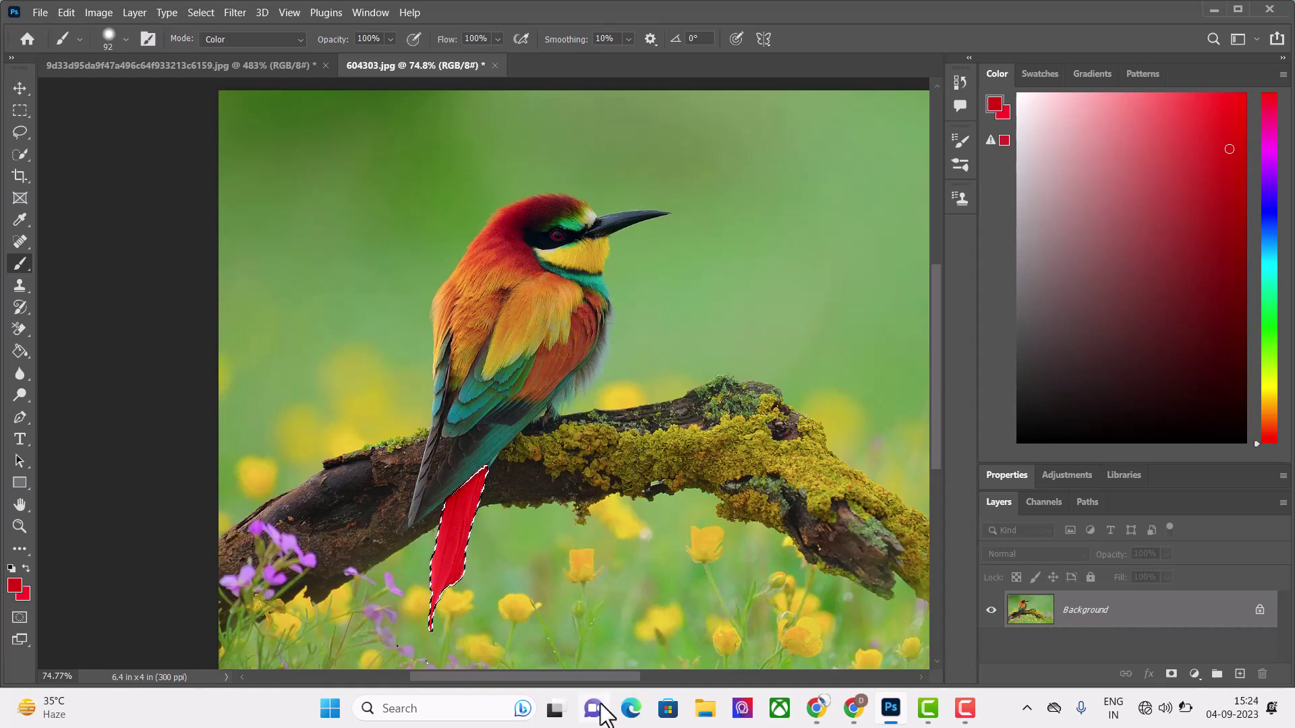
{"action": "left_click", "coordinate": [125, 38]}
{"action": "left_click_drag", "start_coordinate": [138, 127], "coordinate": [120, 127]}
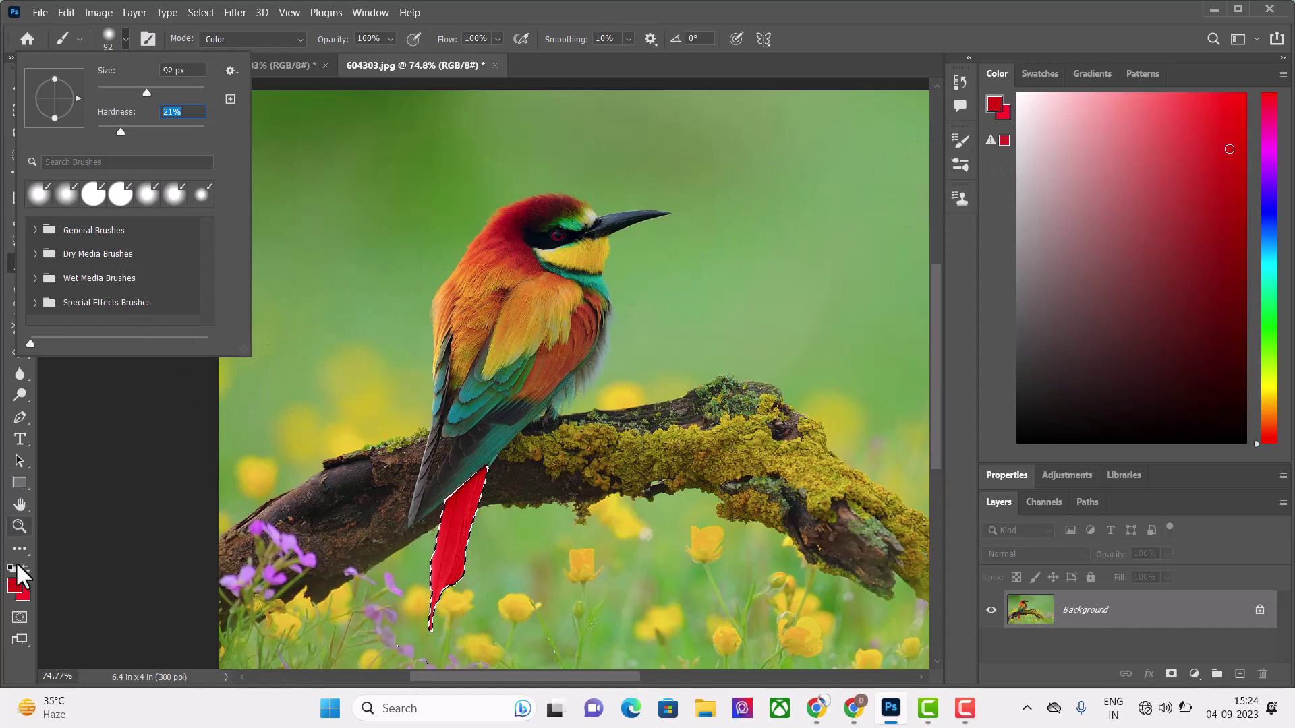
Step: Set the background colour to a slightly darkened bright green
{"action": "left_click", "coordinate": [24, 593]}
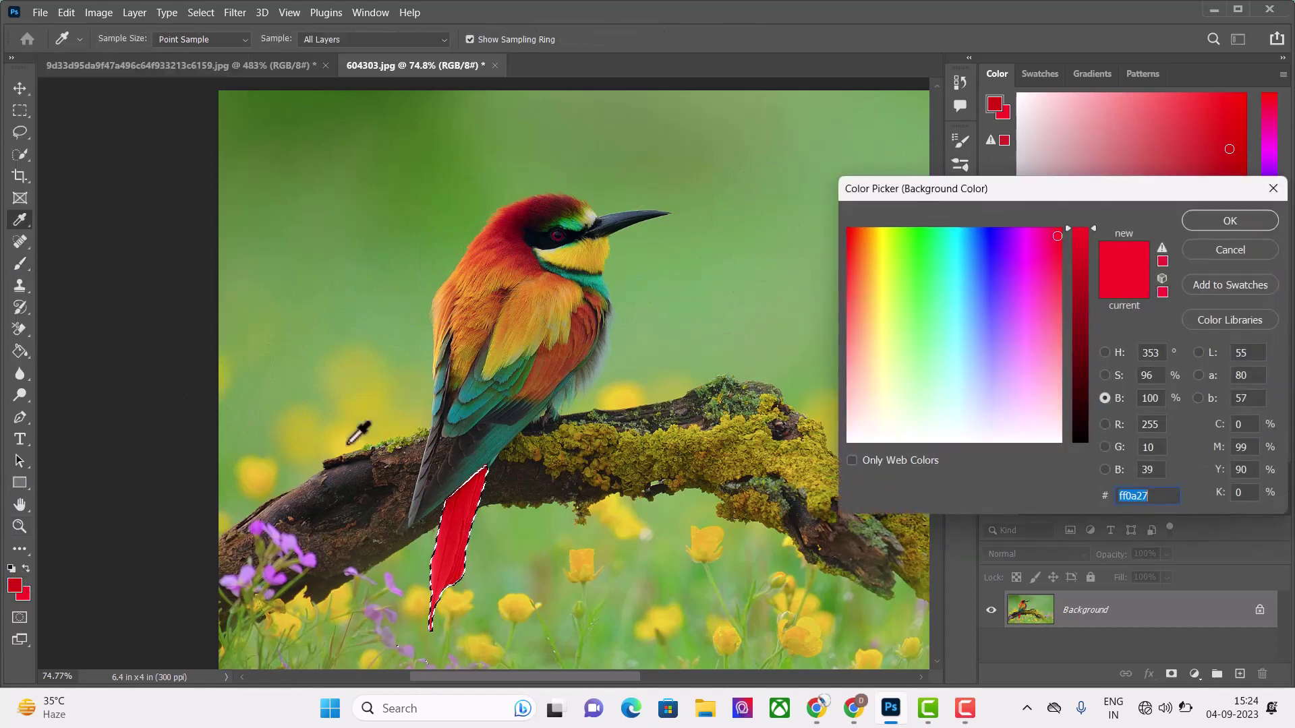
{"action": "left_click", "coordinate": [921, 277]}
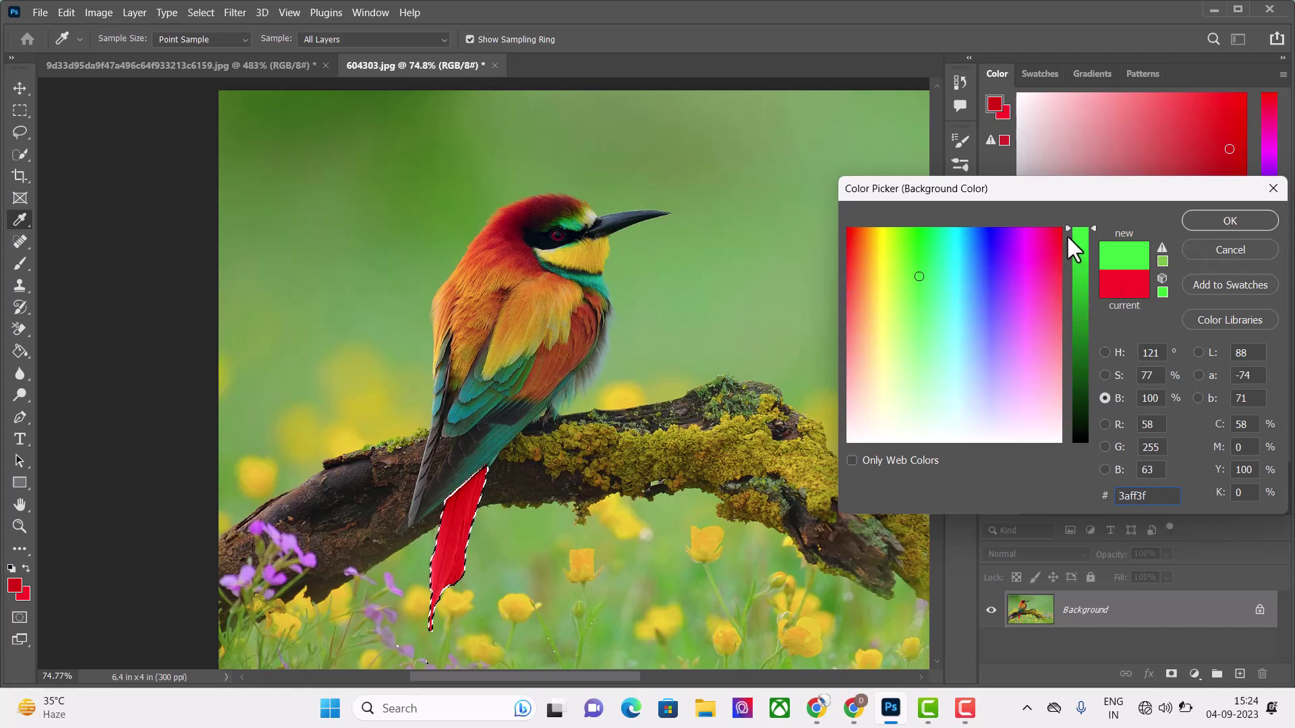
{"action": "left_click_drag", "start_coordinate": [1067, 228], "coordinate": [1073, 274]}
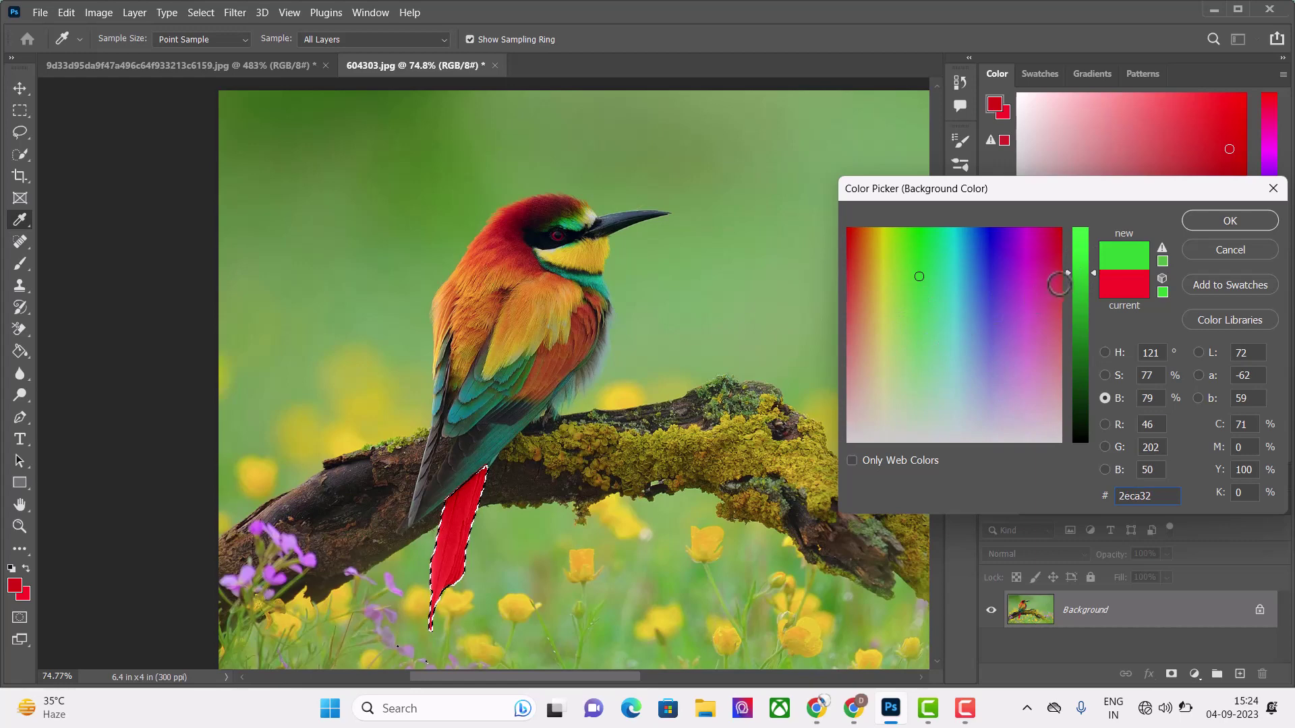
{"action": "left_click_drag", "start_coordinate": [1069, 272], "coordinate": [1069, 278]}
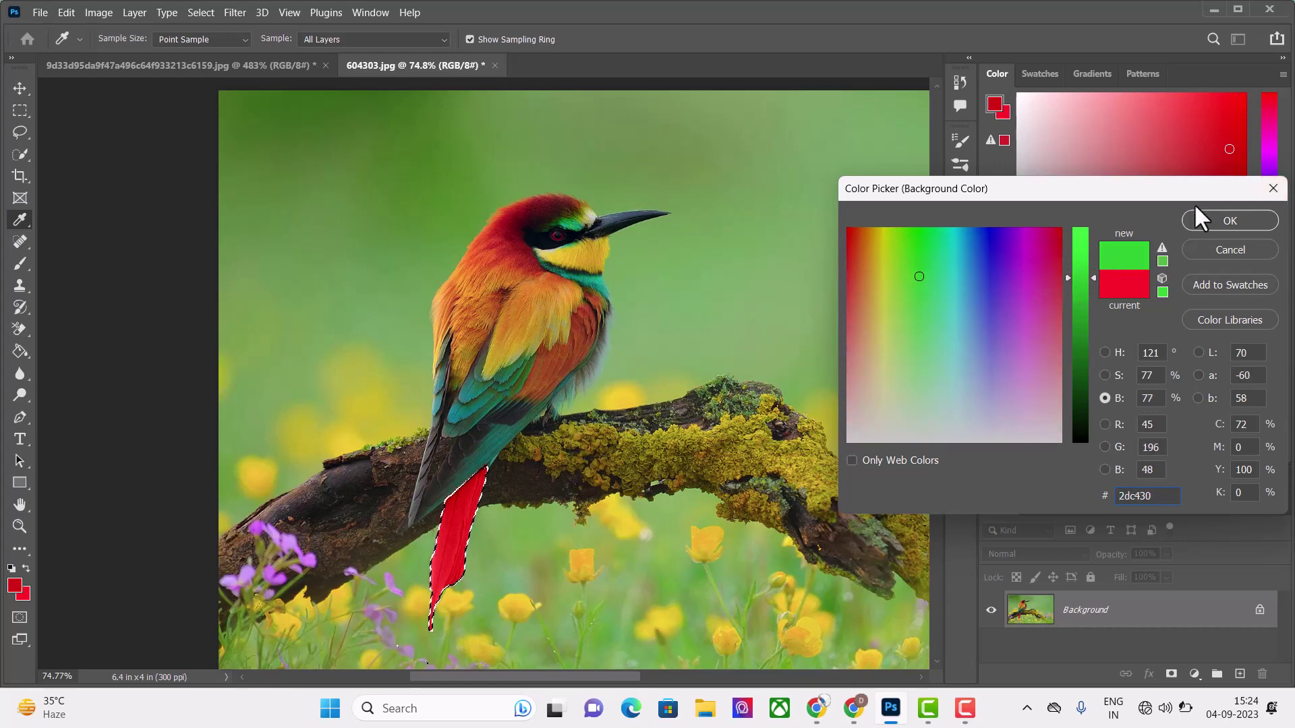
{"action": "left_click", "coordinate": [1230, 221]}
Step: Set a green foreground (38a014) and repaint the selected tail feather green in Color mode
{"action": "left_click", "coordinate": [14, 585]}
{"action": "left_click", "coordinate": [1039, 268]}
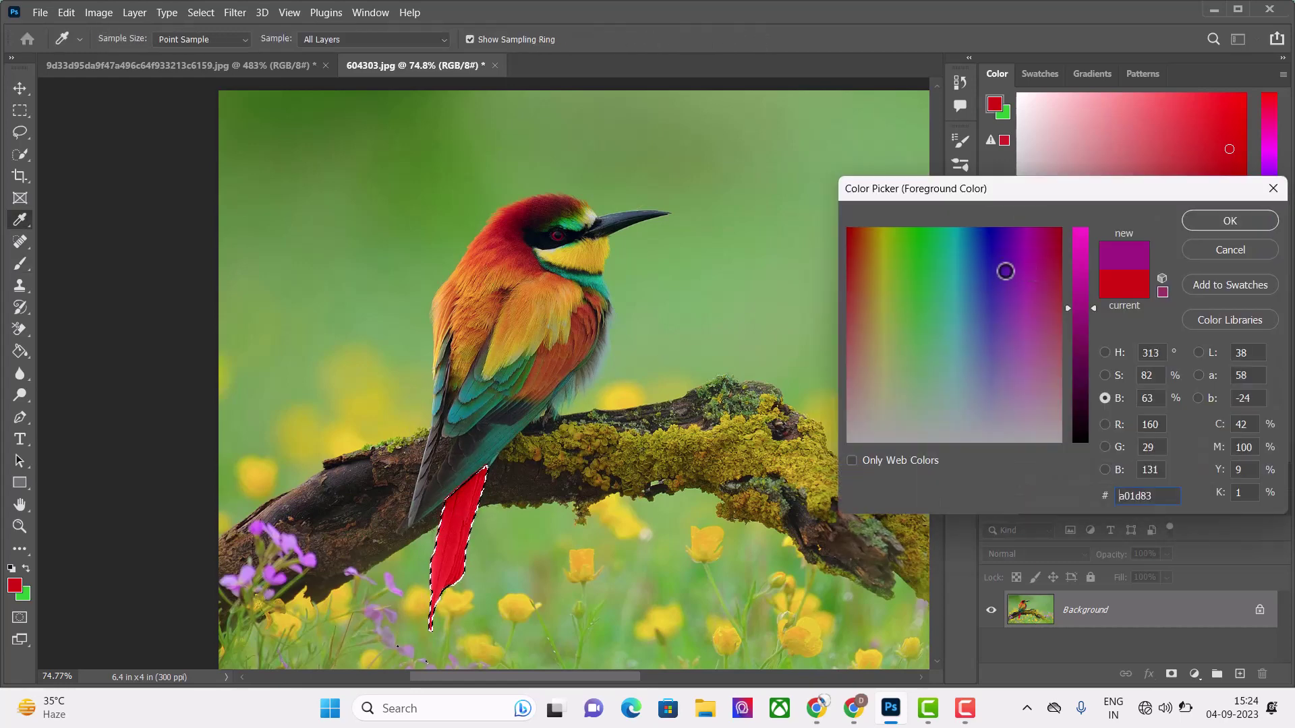
{"action": "left_click_drag", "start_coordinate": [1005, 271], "coordinate": [909, 256]}
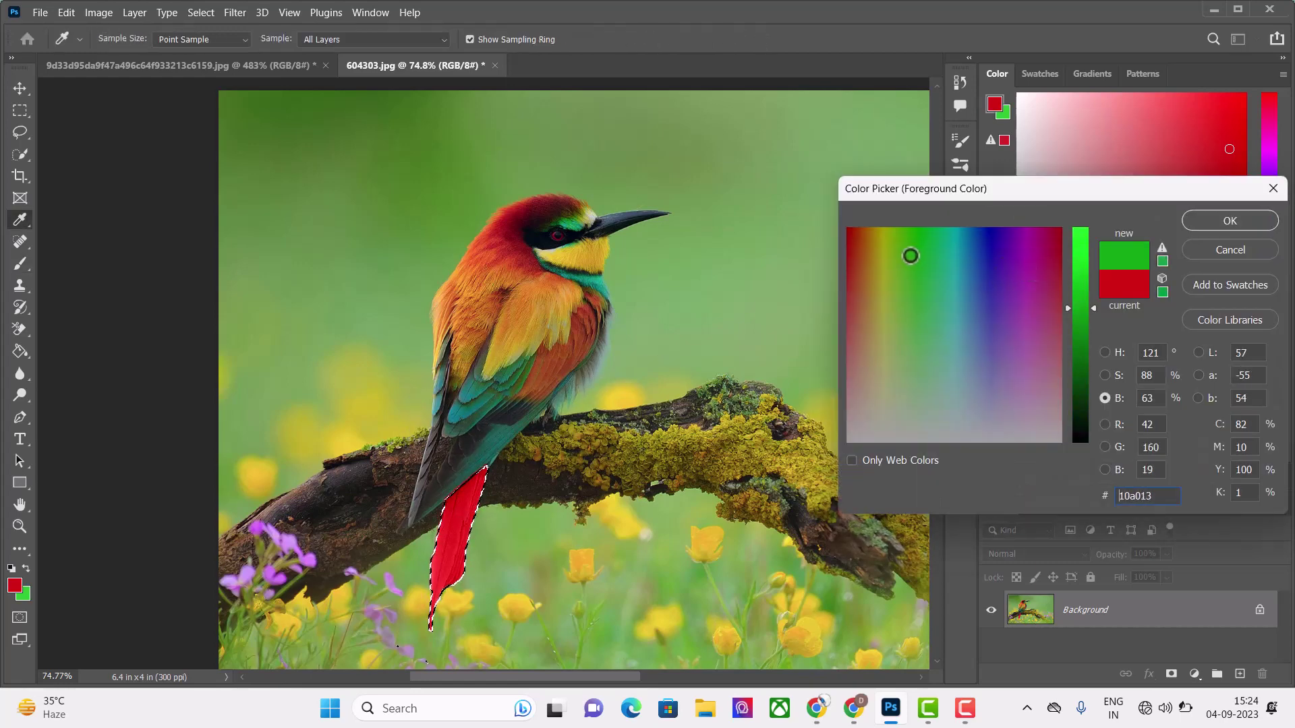
{"action": "left_click", "coordinate": [1243, 220]}
{"action": "key", "text": "b"}
{"action": "mouse_move", "coordinate": [454, 462]}
{"action": "left_mouse_down"}
{"action": "mouse_move", "coordinate": [455, 540]}
{"action": "mouse_move", "coordinate": [433, 621]}
{"action": "left_mouse_up"}
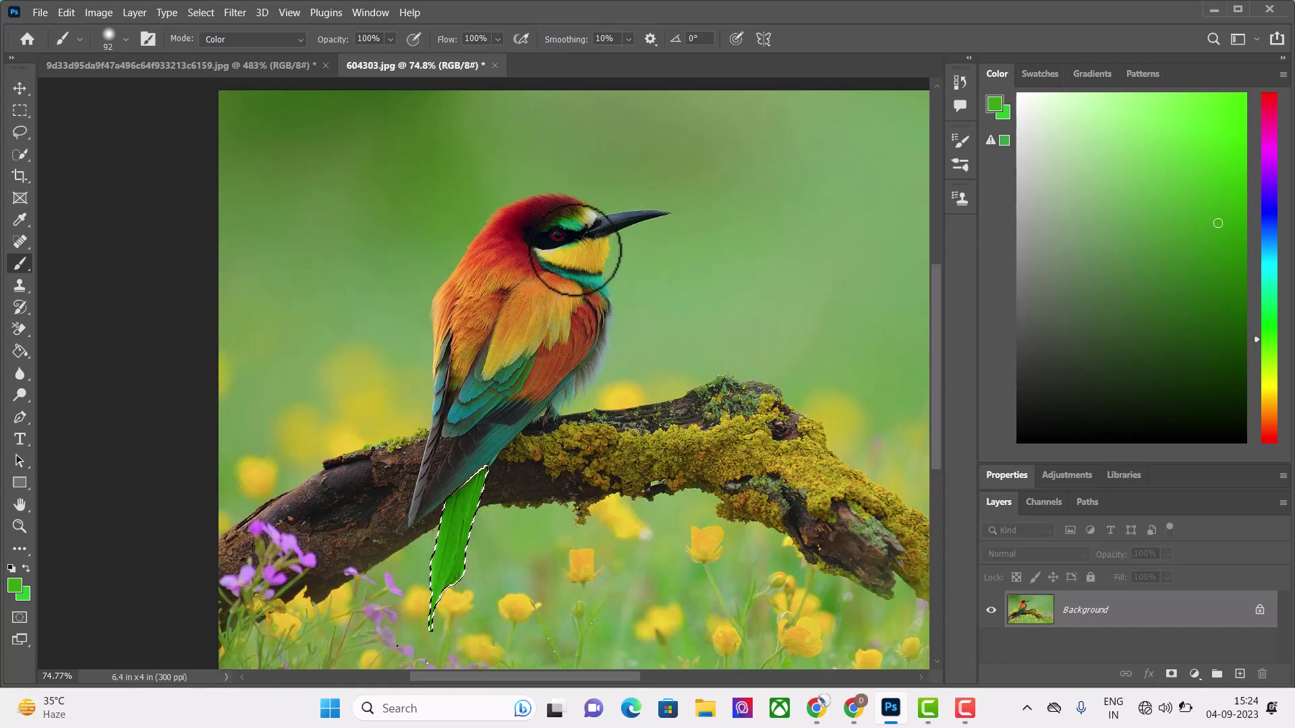
{"action": "scroll", "coordinate": [621, 251], "scroll_direction": "up", "scroll_amount": 1}
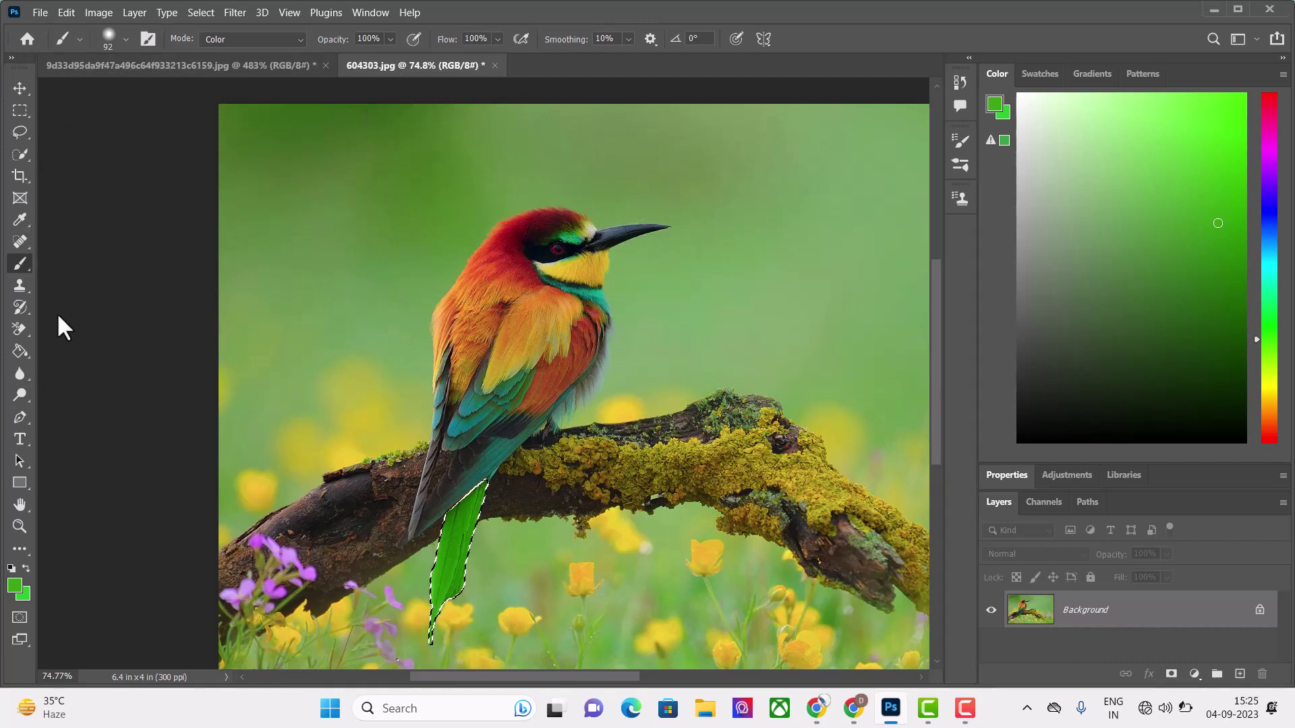
Step: Zoom in close on the bird's face and throat for selection work
{"action": "right_click", "coordinate": [20, 153]}
{"action": "left_click", "coordinate": [74, 163]}
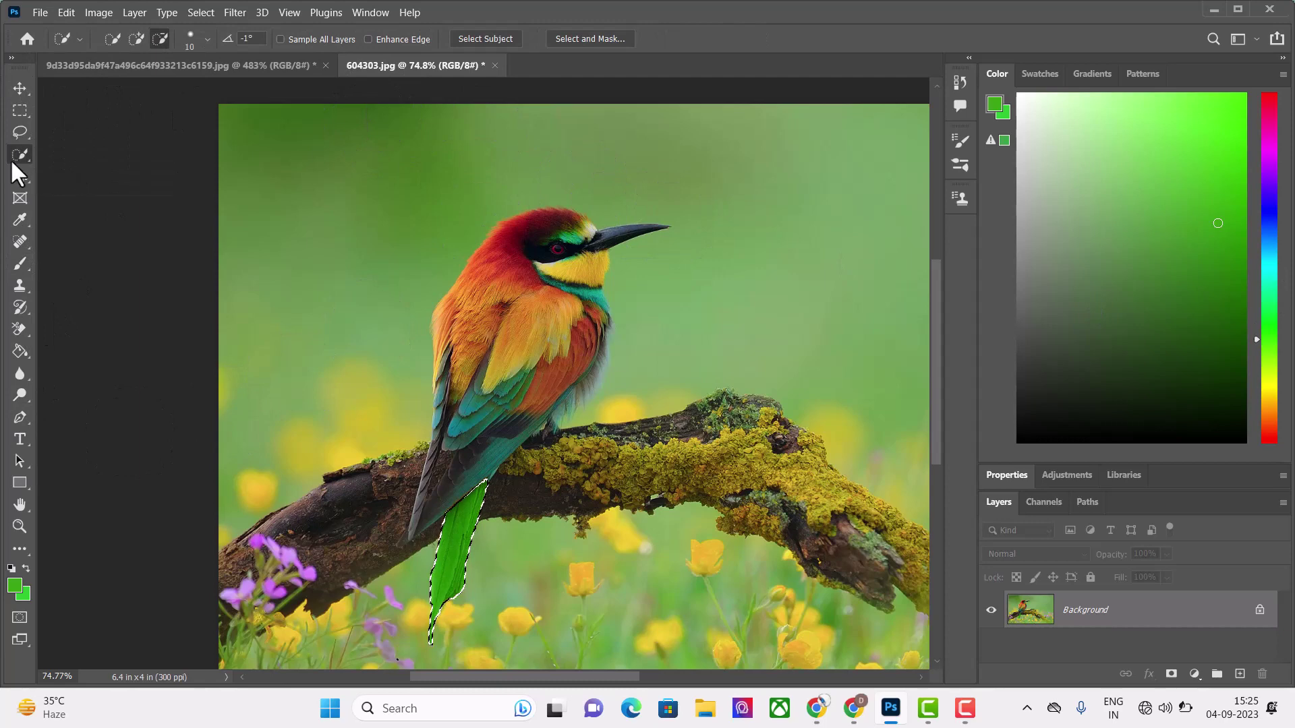
{"action": "right_click", "coordinate": [11, 162]}
{"action": "left_click", "coordinate": [66, 166]}
{"action": "key", "text": "z"}
{"action": "left_click", "coordinate": [584, 254]}
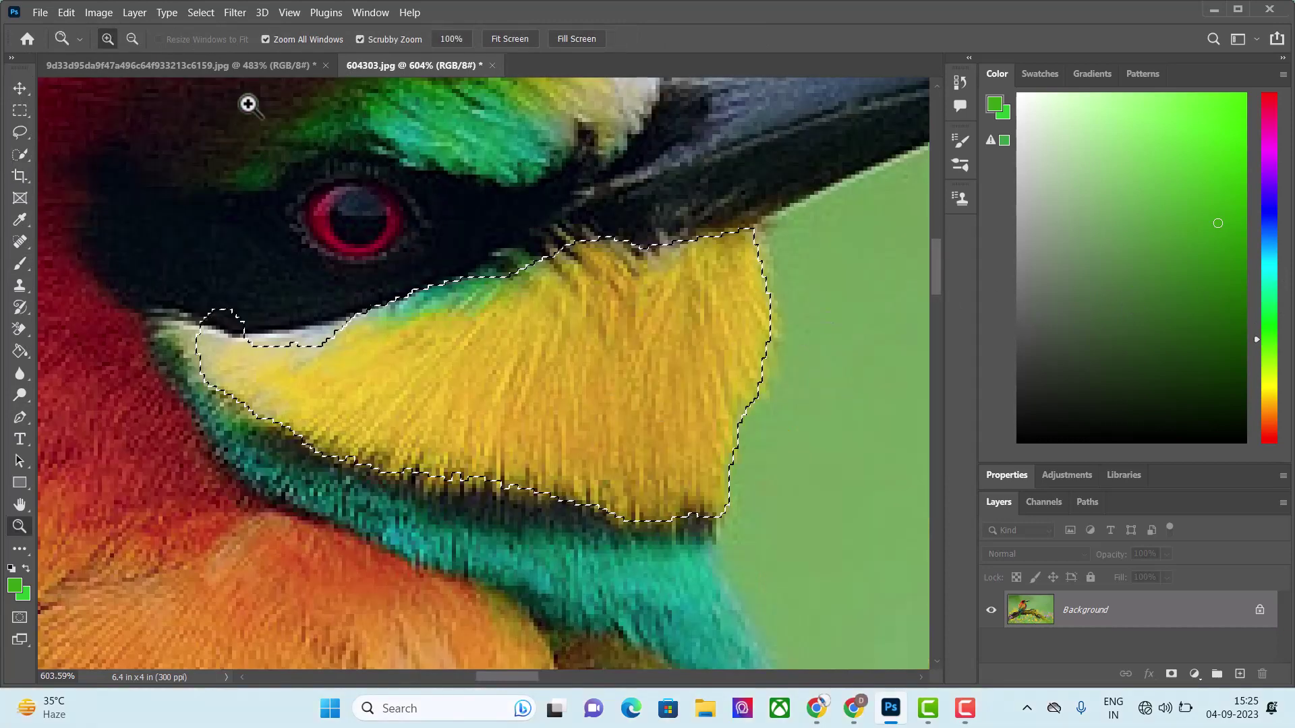
{"action": "left_click", "coordinate": [132, 38]}
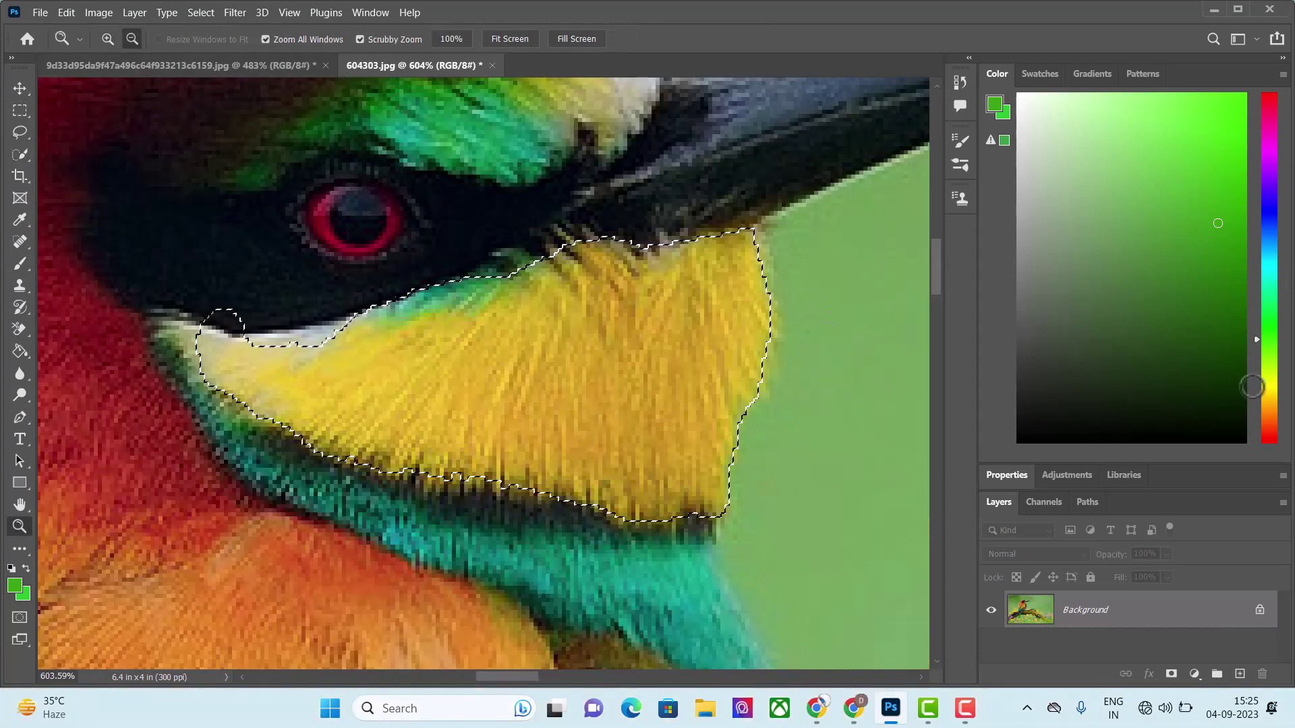
{"action": "left_click_drag", "start_coordinate": [229, 318], "coordinate": [203, 322]}
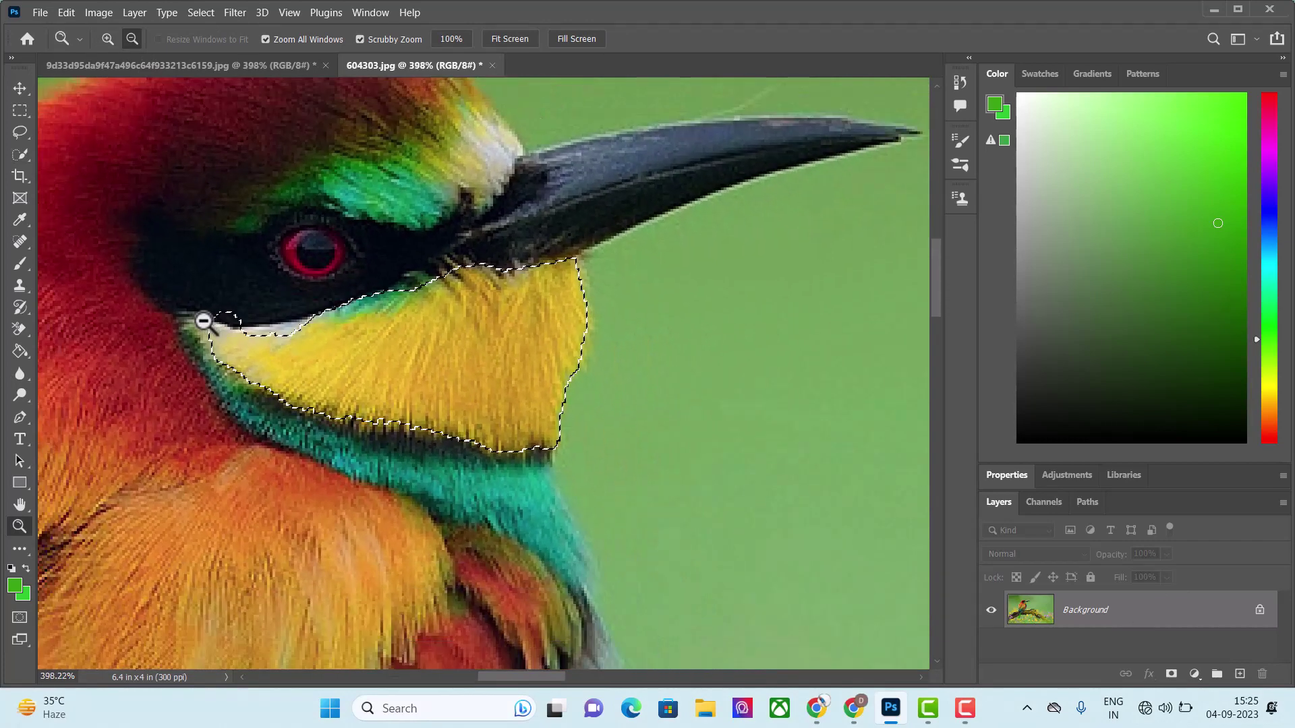
{"action": "left_click_drag", "start_coordinate": [322, 445], "coordinate": [93, 350]}
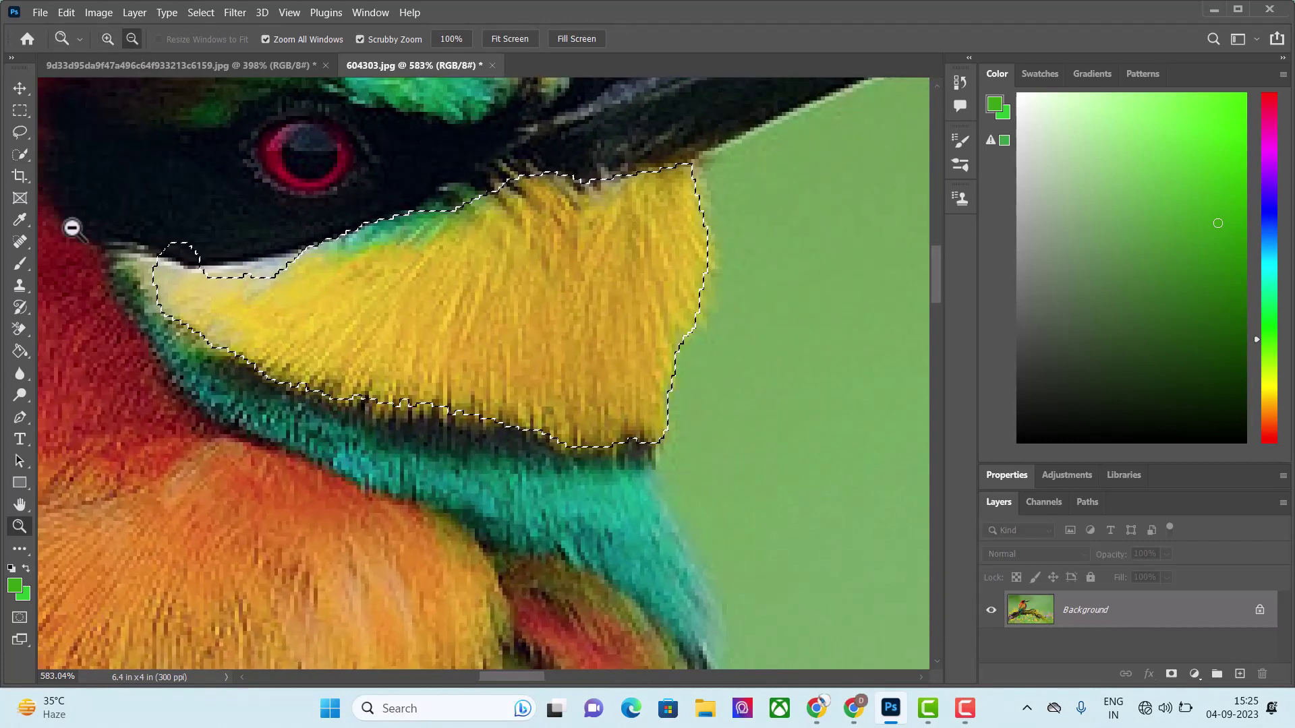
Step: Trim the throat selection along the black mask and refine its lower edge with Quick Selection
{"action": "left_click", "coordinate": [17, 158]}
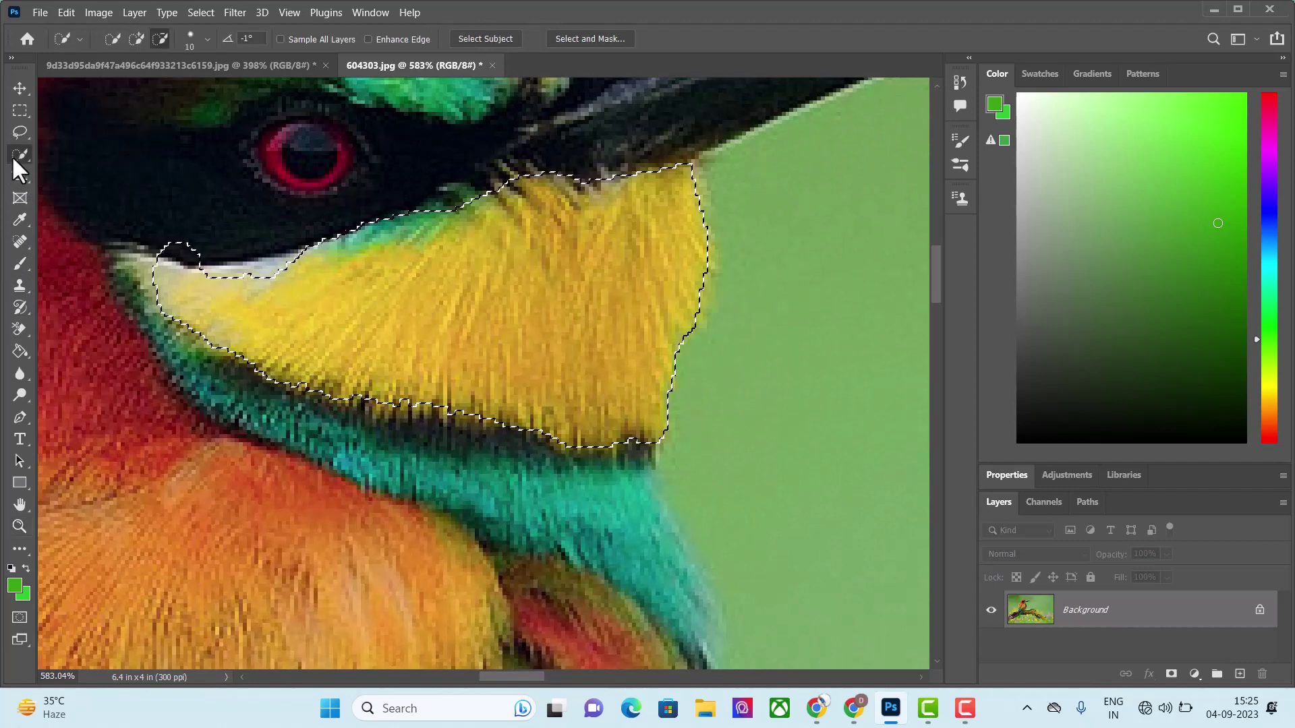
{"action": "left_click_drag", "start_coordinate": [174, 217], "coordinate": [162, 239]}
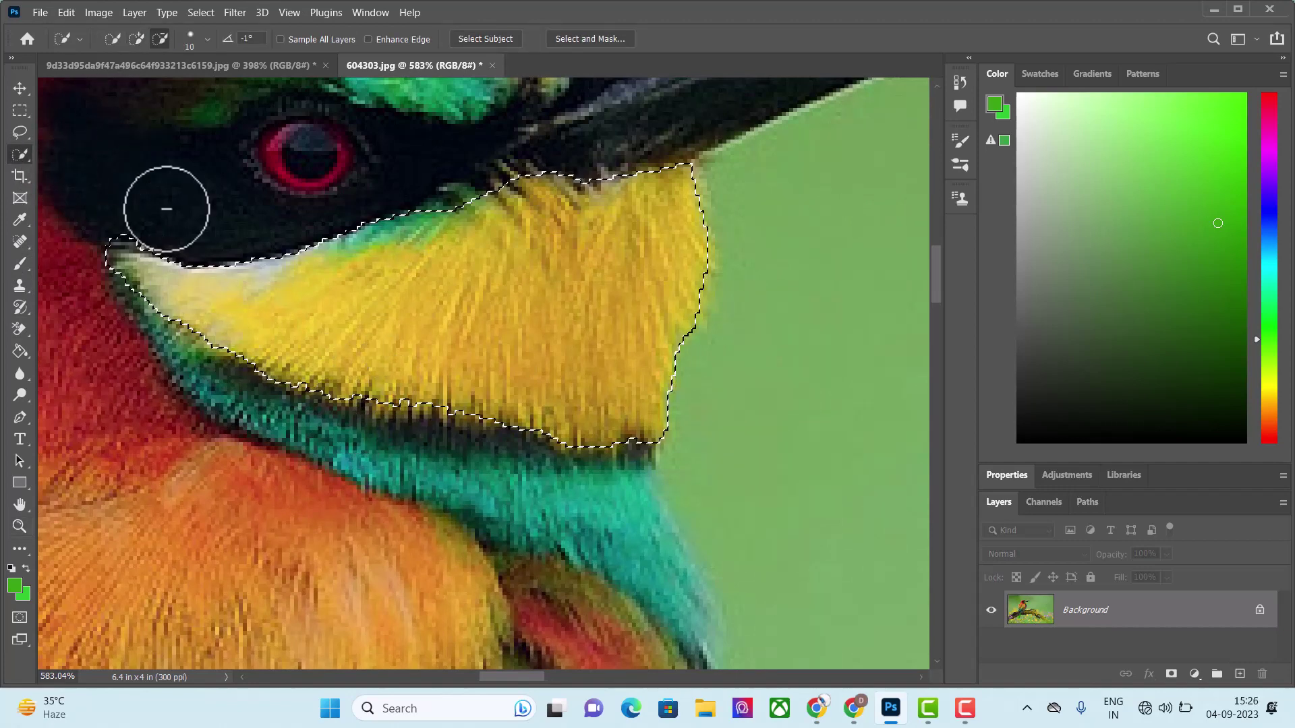
{"action": "left_click", "coordinate": [136, 39]}
{"action": "mouse_move", "coordinate": [280, 353]}
{"action": "left_mouse_down"}
{"action": "mouse_move", "coordinate": [528, 411]}
{"action": "mouse_move", "coordinate": [346, 413]}
{"action": "mouse_move", "coordinate": [337, 435]}
{"action": "left_mouse_up"}
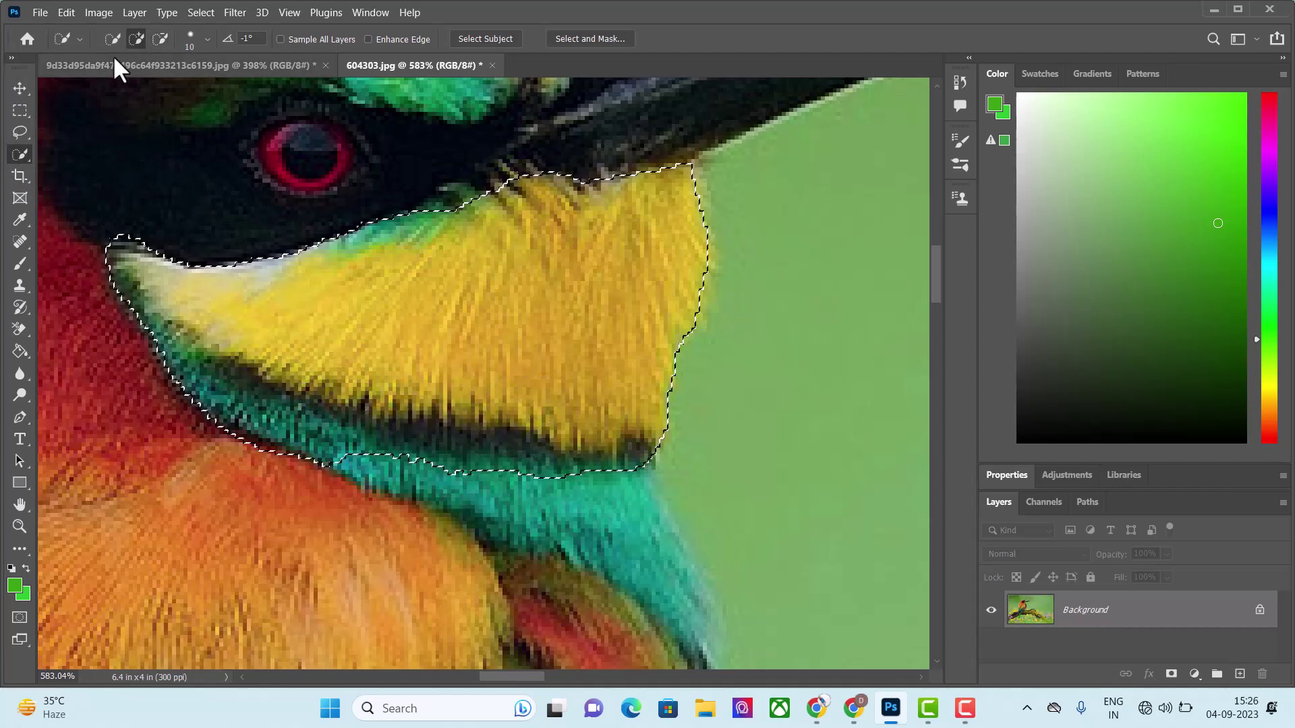
Step: Subtract the teal band and stray areas, then add the upper yellow feathers back
{"action": "left_click", "coordinate": [160, 39]}
{"action": "mouse_move", "coordinate": [150, 347]}
{"action": "left_mouse_down"}
{"action": "mouse_move", "coordinate": [260, 411]}
{"action": "mouse_move", "coordinate": [362, 447]}
{"action": "mouse_move", "coordinate": [601, 491]}
{"action": "mouse_move", "coordinate": [470, 459]}
{"action": "left_mouse_up"}
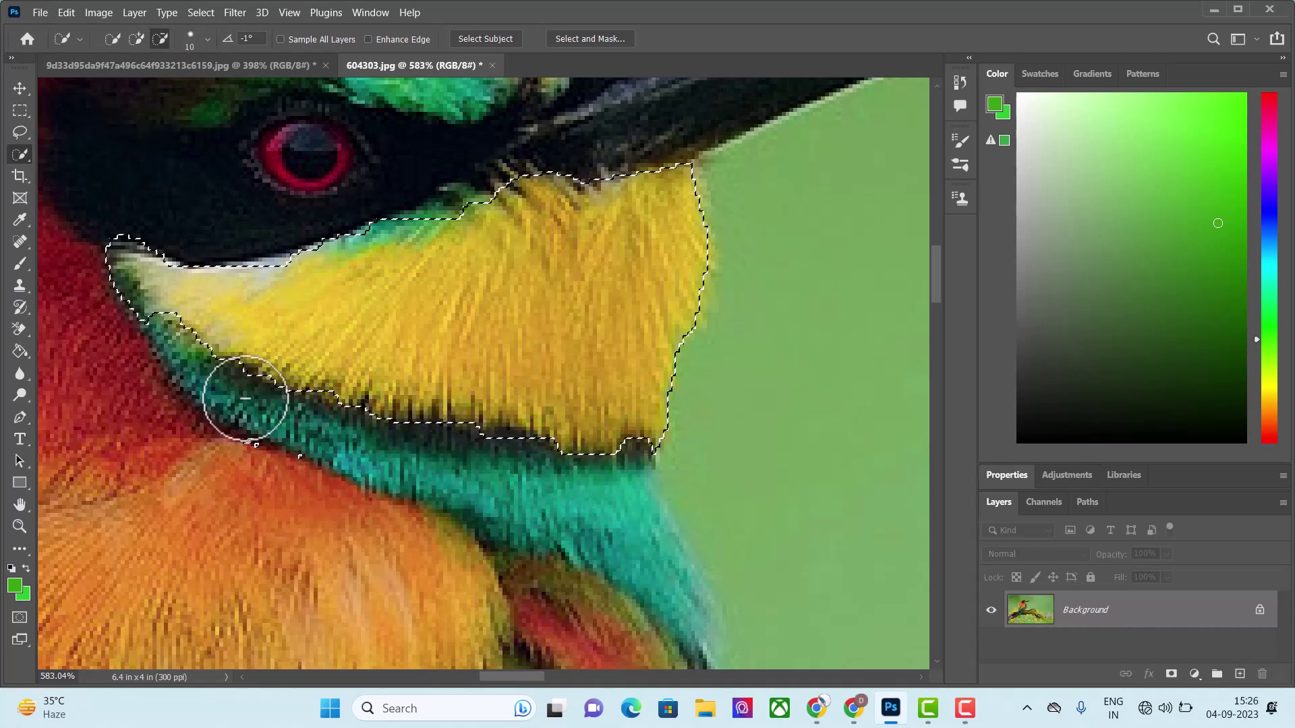
{"action": "mouse_move", "coordinate": [124, 333]}
{"action": "left_mouse_down"}
{"action": "mouse_move", "coordinate": [151, 341]}
{"action": "mouse_move", "coordinate": [254, 457]}
{"action": "mouse_move", "coordinate": [283, 459]}
{"action": "left_mouse_up"}
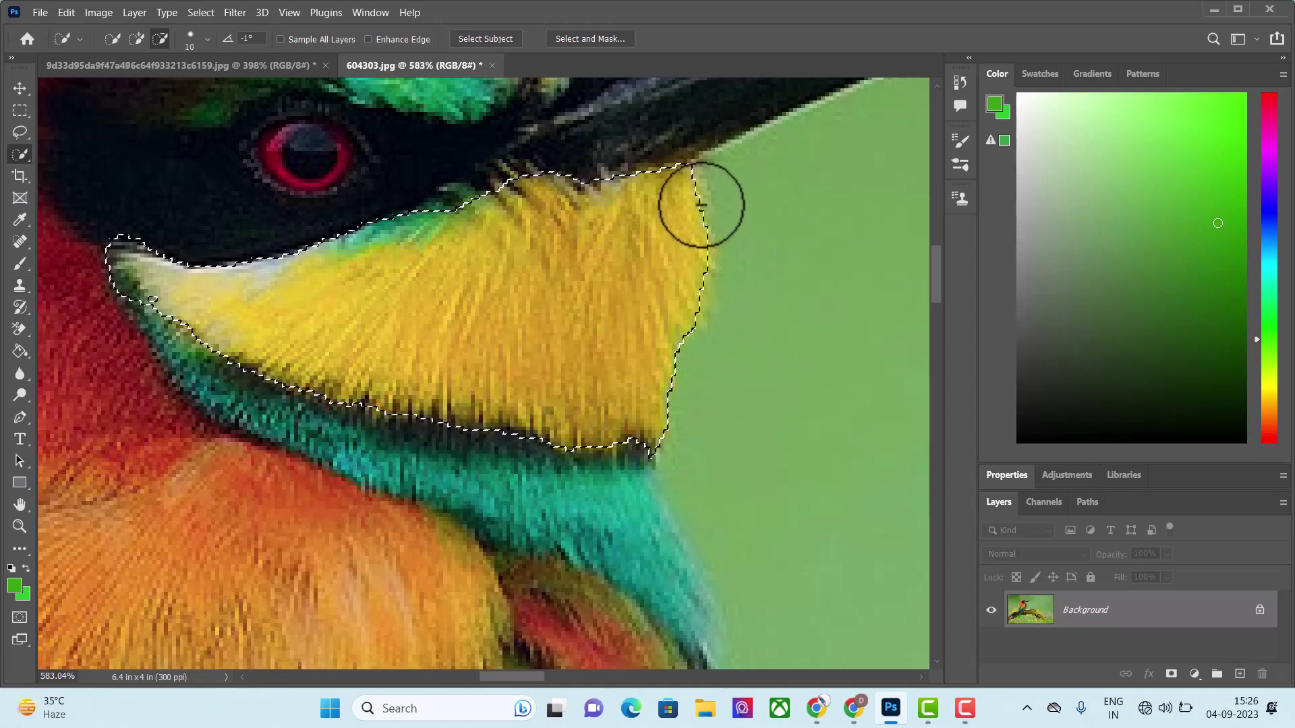
{"action": "left_click", "coordinate": [605, 198]}
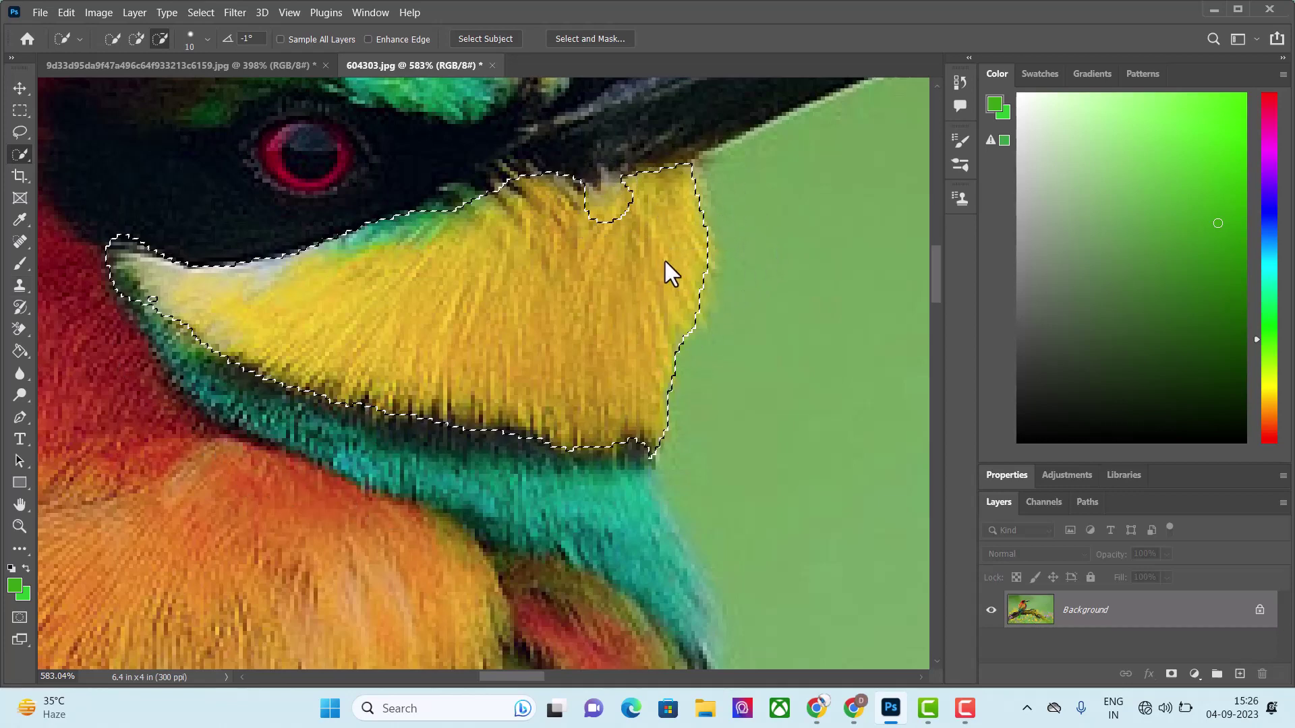
{"action": "mouse_move", "coordinate": [583, 275]}
{"action": "left_mouse_down"}
{"action": "mouse_move", "coordinate": [624, 222]}
{"action": "mouse_move", "coordinate": [578, 216]}
{"action": "left_mouse_up"}
{"action": "left_click", "coordinate": [136, 39]}
{"action": "mouse_move", "coordinate": [411, 242]}
{"action": "left_mouse_down"}
{"action": "mouse_move", "coordinate": [477, 225]}
{"action": "mouse_move", "coordinate": [621, 232]}
{"action": "mouse_move", "coordinate": [649, 207]}
{"action": "mouse_move", "coordinate": [593, 208]}
{"action": "mouse_move", "coordinate": [587, 197]}
{"action": "left_mouse_up"}
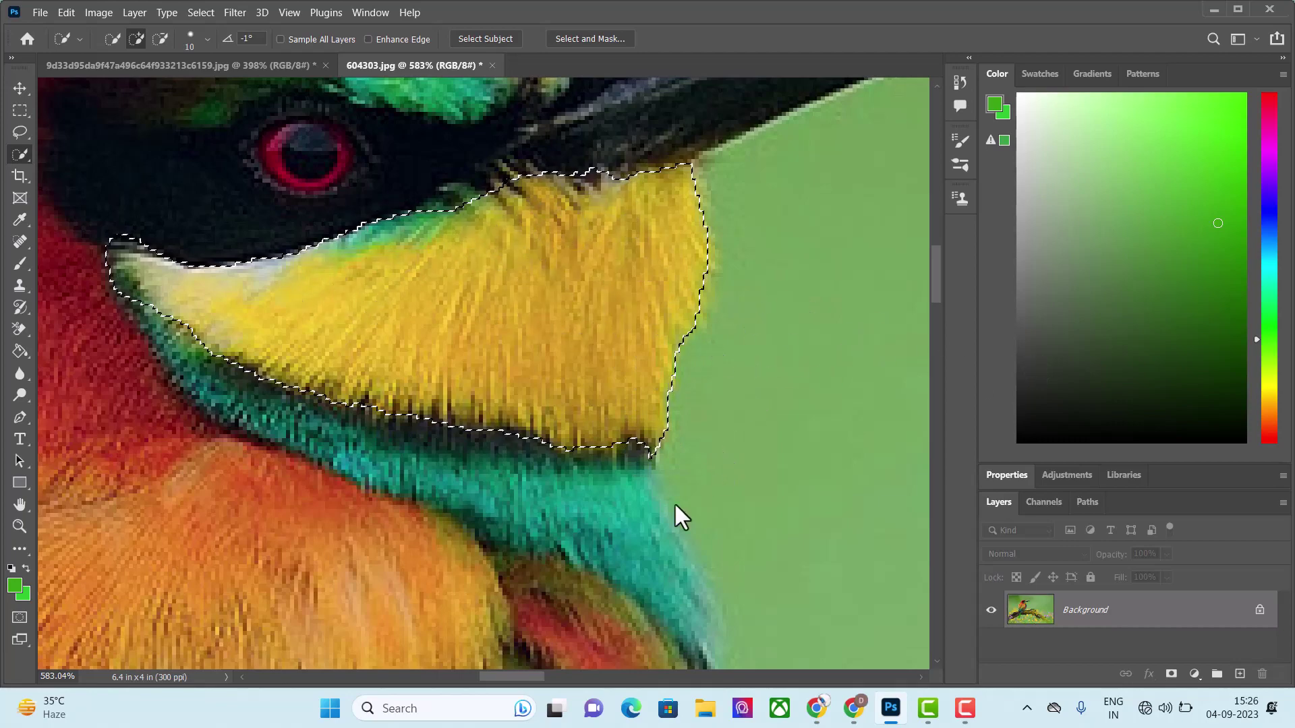
Step: Zoom out to about 98% and scroll down to show the whole bird and branch
{"action": "scroll", "coordinate": [600, 526], "scroll_direction": "down", "scroll_amount": 2}
{"action": "scroll", "coordinate": [584, 504], "scroll_direction": "down", "scroll_amount": 5}
{"action": "scroll", "coordinate": [584, 507], "scroll_direction": "down", "scroll_amount": 3}
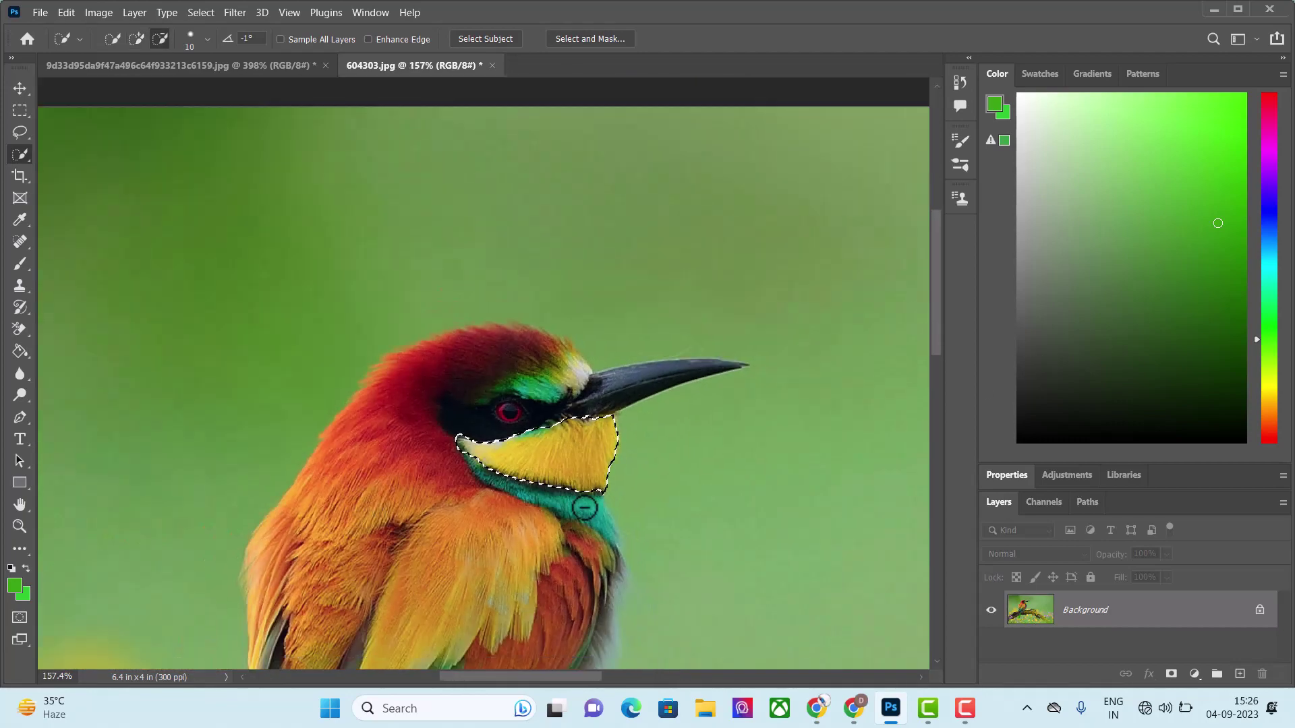
{"action": "scroll", "coordinate": [584, 507], "scroll_direction": "down", "scroll_amount": 2}
{"action": "scroll", "coordinate": [663, 406], "scroll_direction": "down", "scroll_amount": 2}
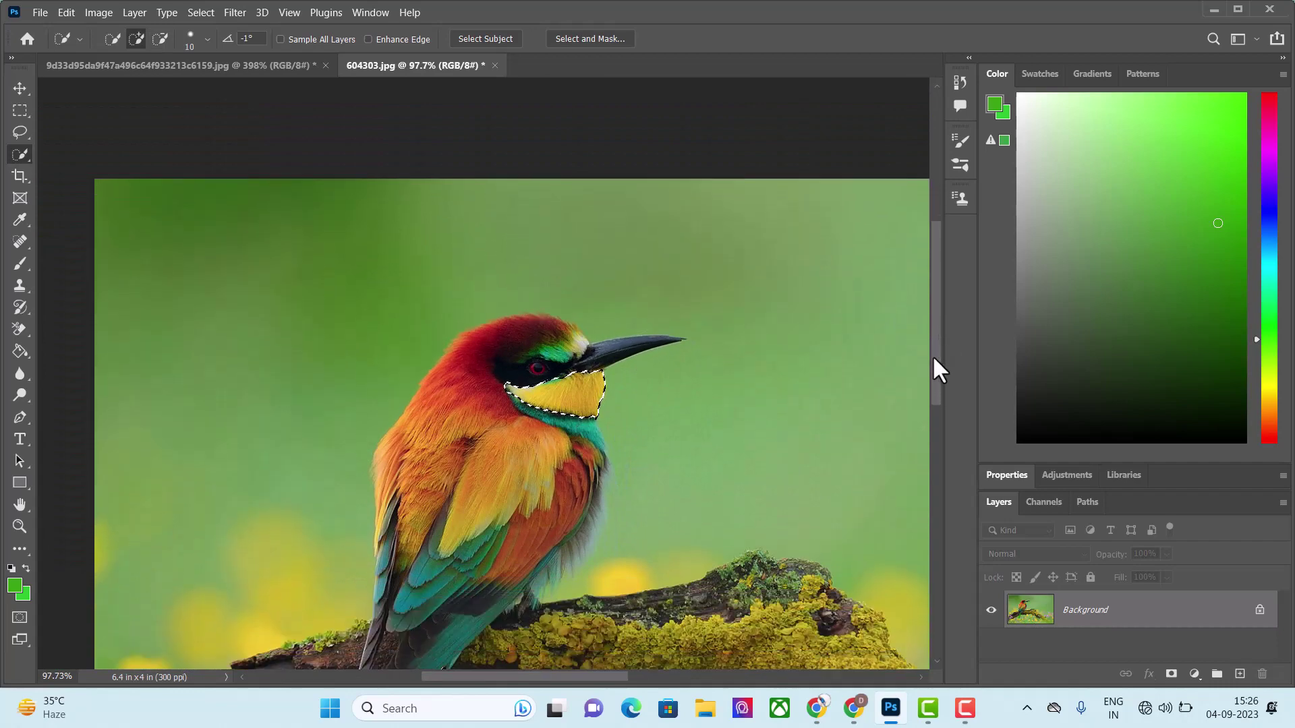
{"action": "left_click_drag", "start_coordinate": [938, 337], "coordinate": [925, 404]}
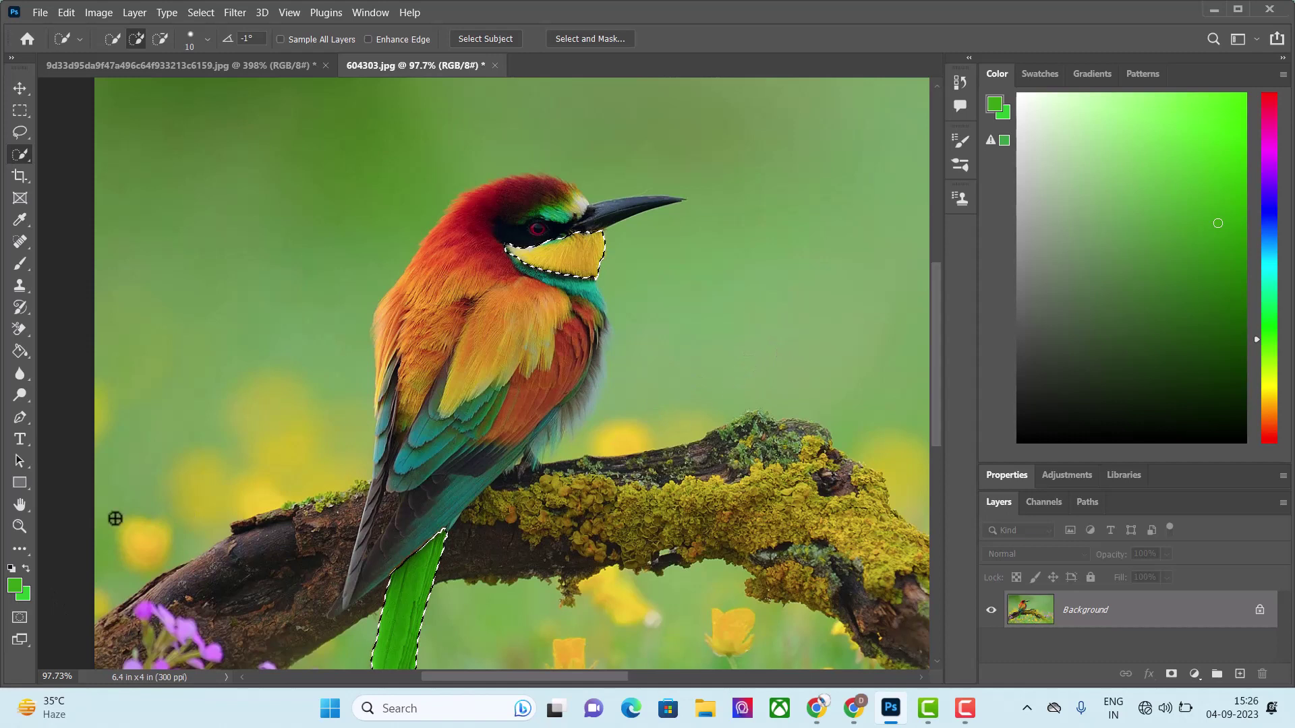
Step: Adjust the foreground colour in the Color Picker, then pick a muted green from the Color panel
{"action": "left_click", "coordinate": [13, 584]}
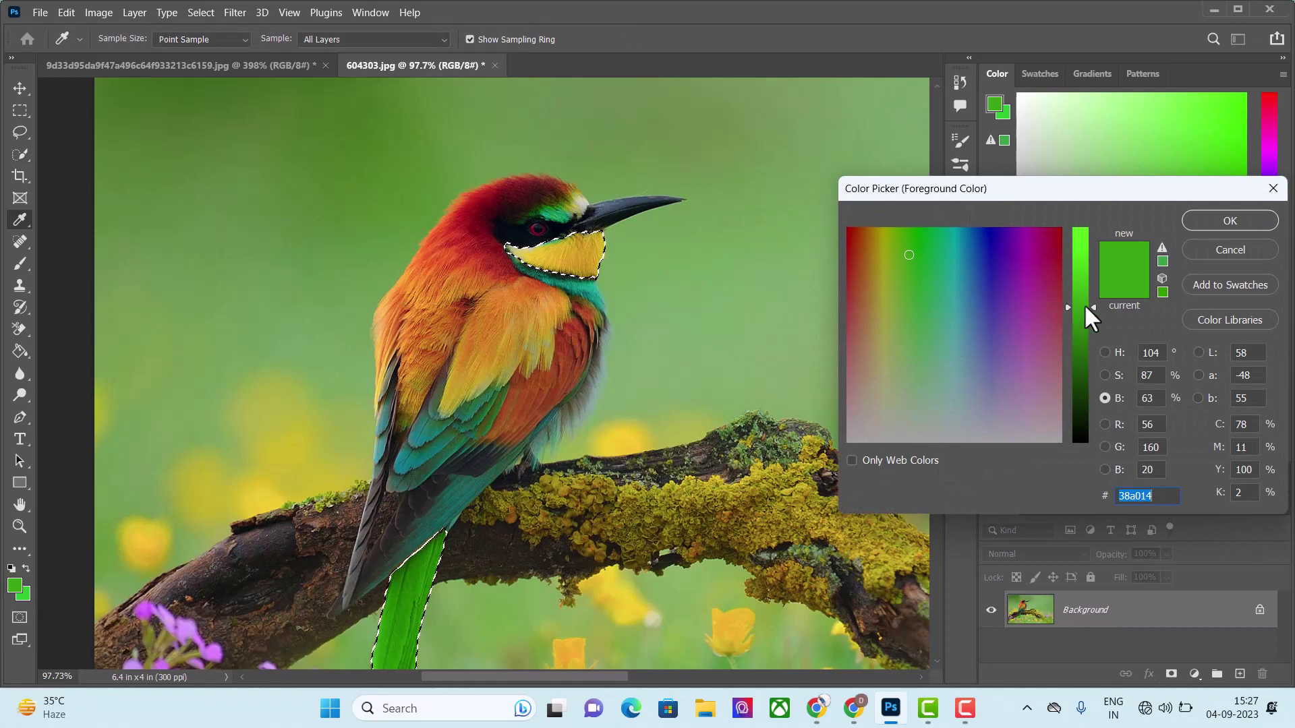
{"action": "left_click_drag", "start_coordinate": [1067, 307], "coordinate": [1068, 254]}
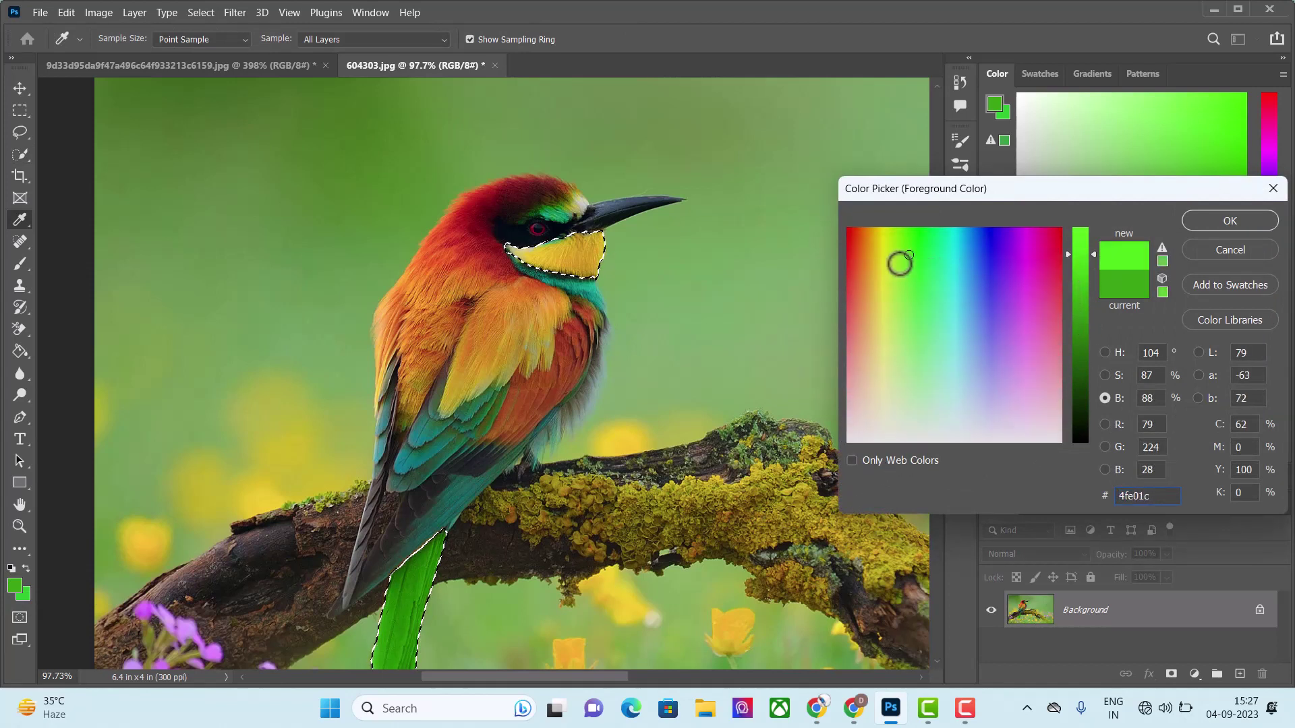
{"action": "mouse_move", "coordinate": [909, 255]}
{"action": "left_mouse_down"}
{"action": "mouse_move", "coordinate": [855, 250]}
{"action": "mouse_move", "coordinate": [953, 318]}
{"action": "mouse_move", "coordinate": [1040, 280]}
{"action": "mouse_move", "coordinate": [1037, 260]}
{"action": "mouse_move", "coordinate": [1057, 246]}
{"action": "mouse_move", "coordinate": [1012, 347]}
{"action": "mouse_move", "coordinate": [1018, 408]}
{"action": "mouse_move", "coordinate": [942, 313]}
{"action": "mouse_move", "coordinate": [887, 281]}
{"action": "mouse_move", "coordinate": [892, 253]}
{"action": "left_mouse_up"}
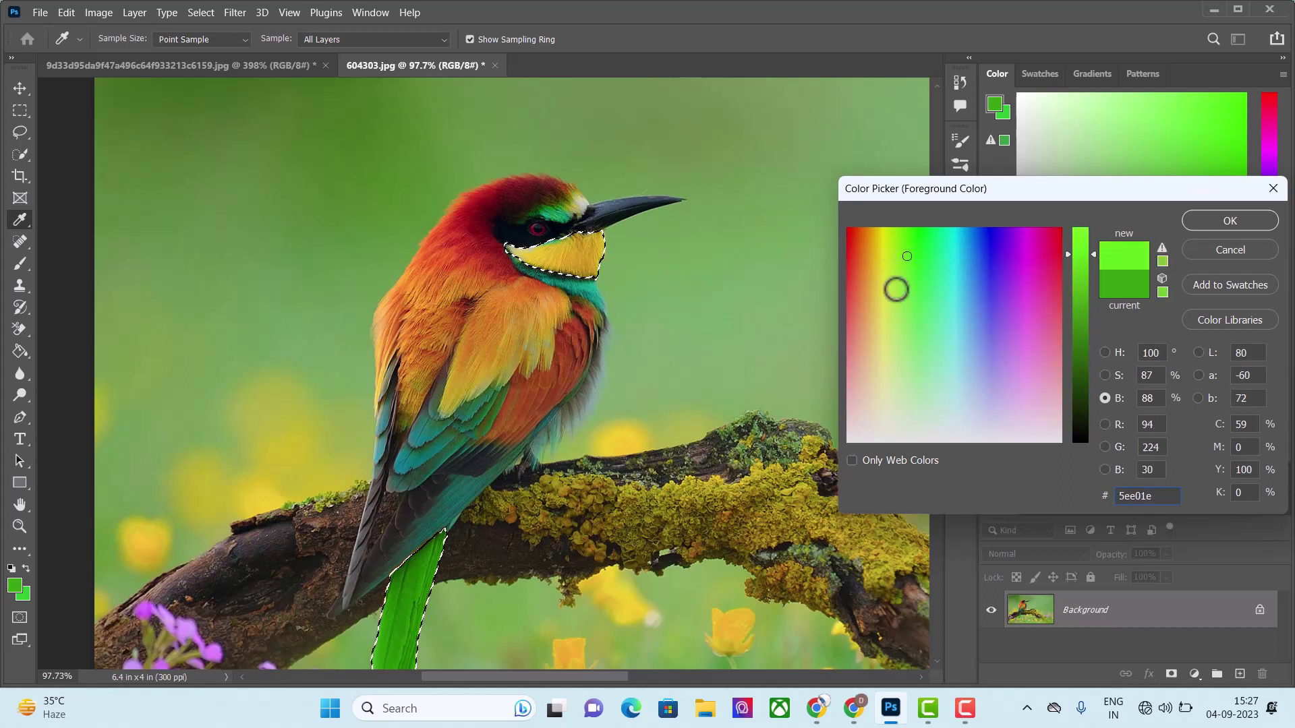
{"action": "left_click", "coordinate": [1265, 211]}
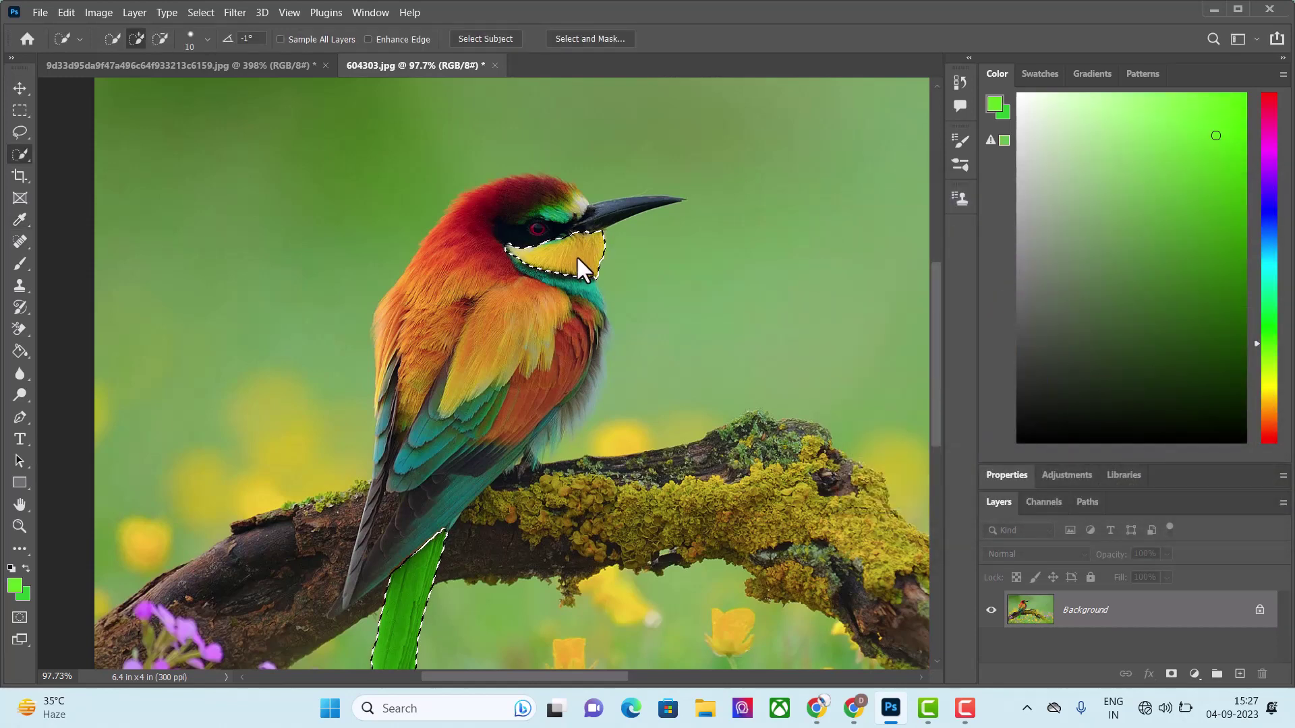
{"action": "left_click", "coordinate": [1146, 221]}
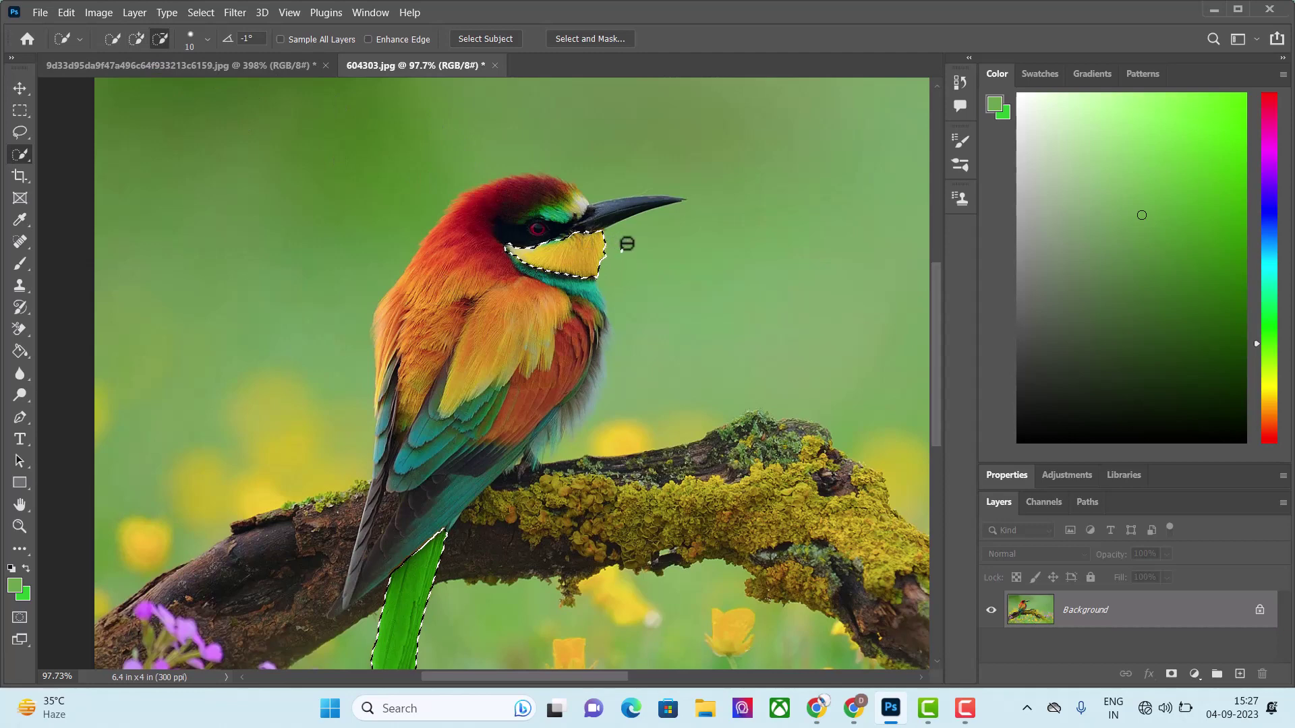
Step: Set the Color-mode brush to 26 px size and 35% hardness
{"action": "left_click", "coordinate": [20, 263]}
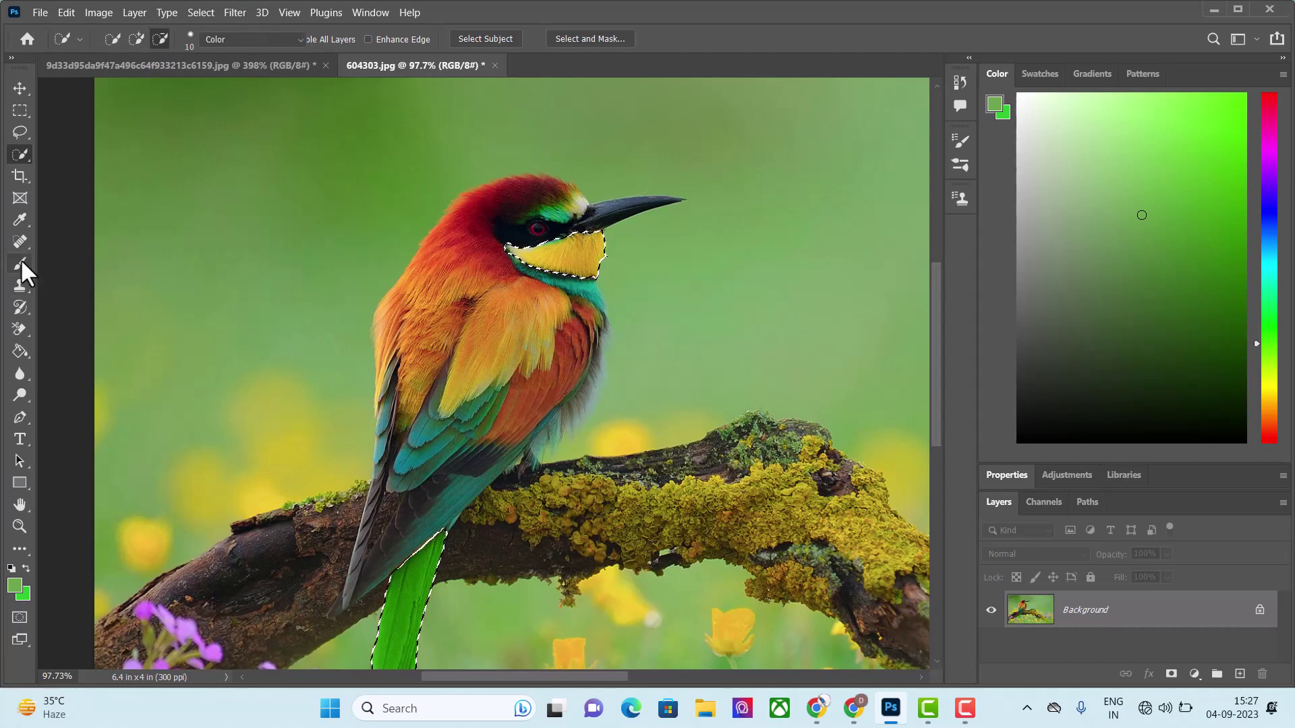
{"action": "left_click", "coordinate": [293, 34]}
{"action": "left_click", "coordinate": [125, 37]}
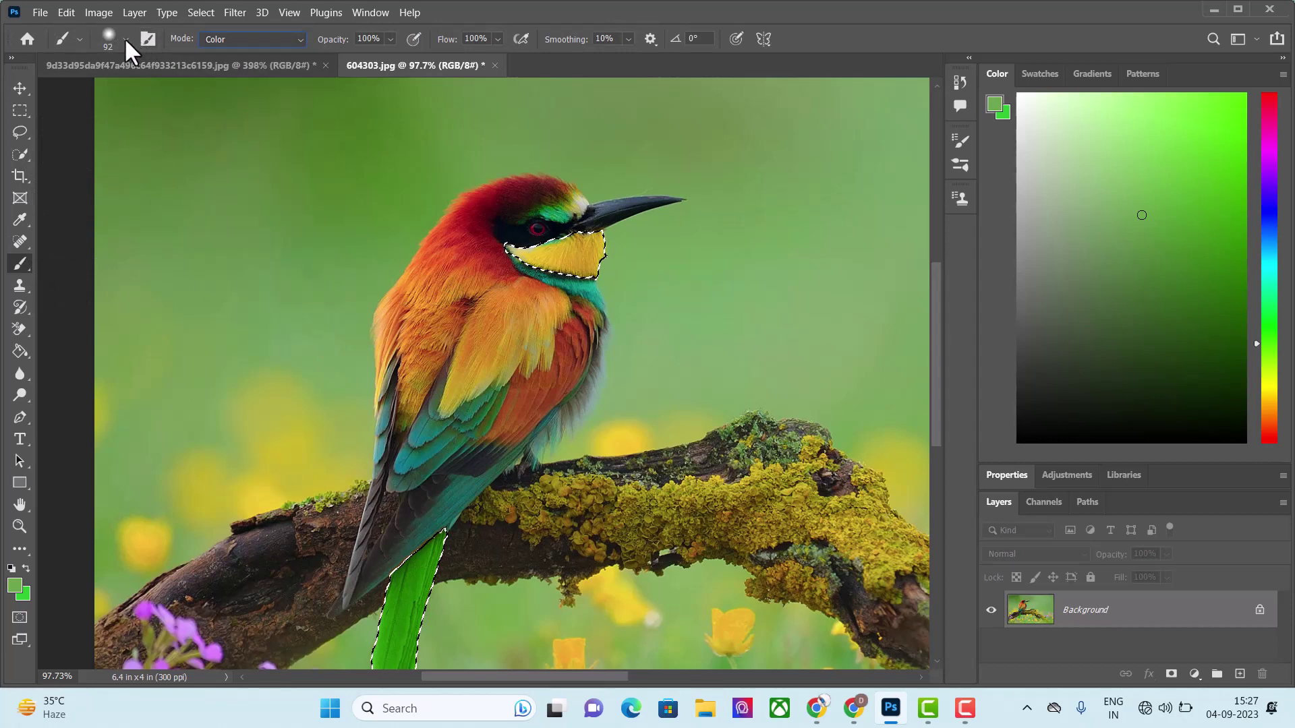
{"action": "left_click", "coordinate": [126, 38]}
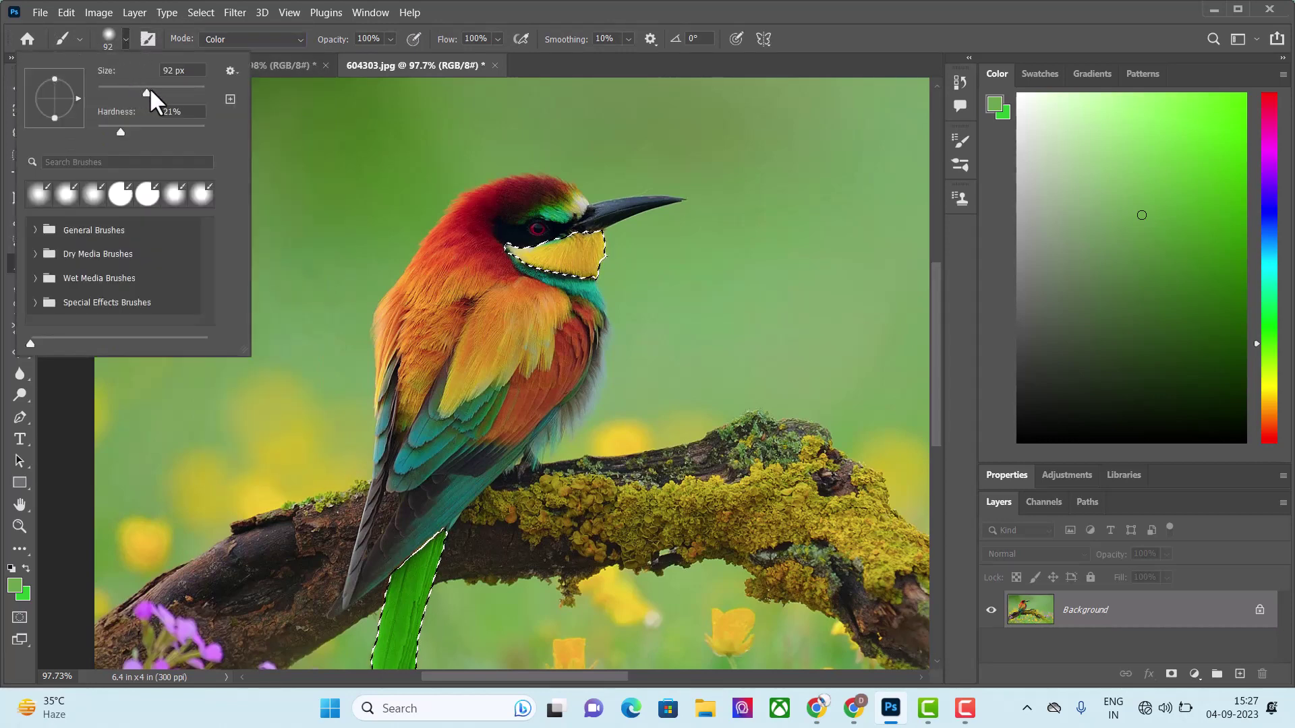
{"action": "left_click_drag", "start_coordinate": [127, 90], "coordinate": [111, 92]}
{"action": "left_click", "coordinate": [118, 128]}
{"action": "key", "text": "Tab"}
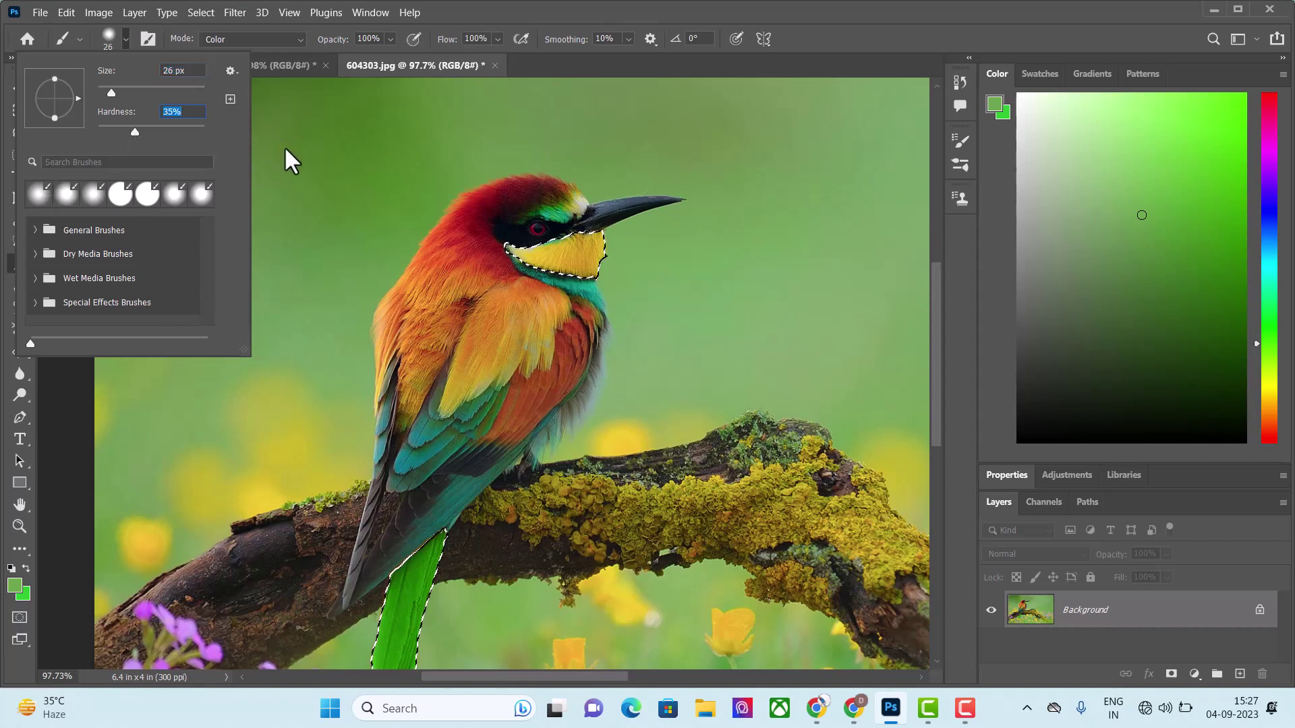
{"action": "key", "text": "Return"}
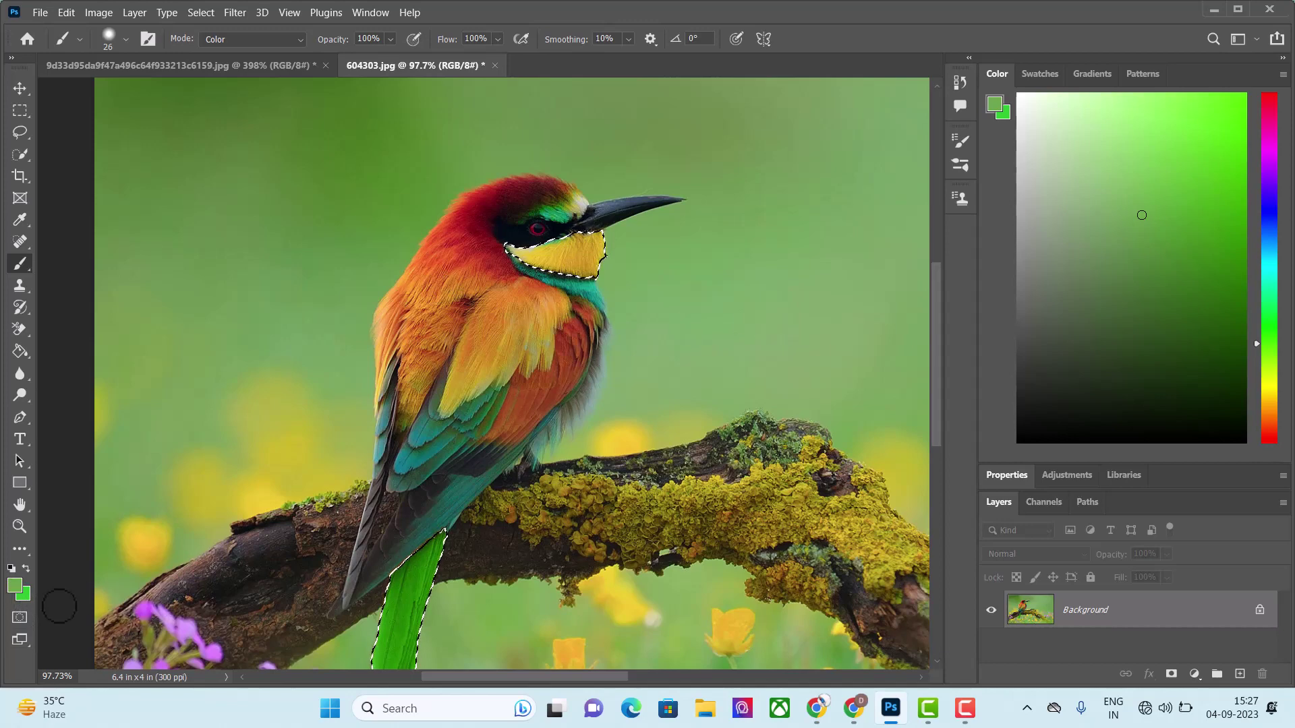
Step: Set the foreground paint colour to lime yellow cee81b
{"action": "left_click", "coordinate": [15, 585]}
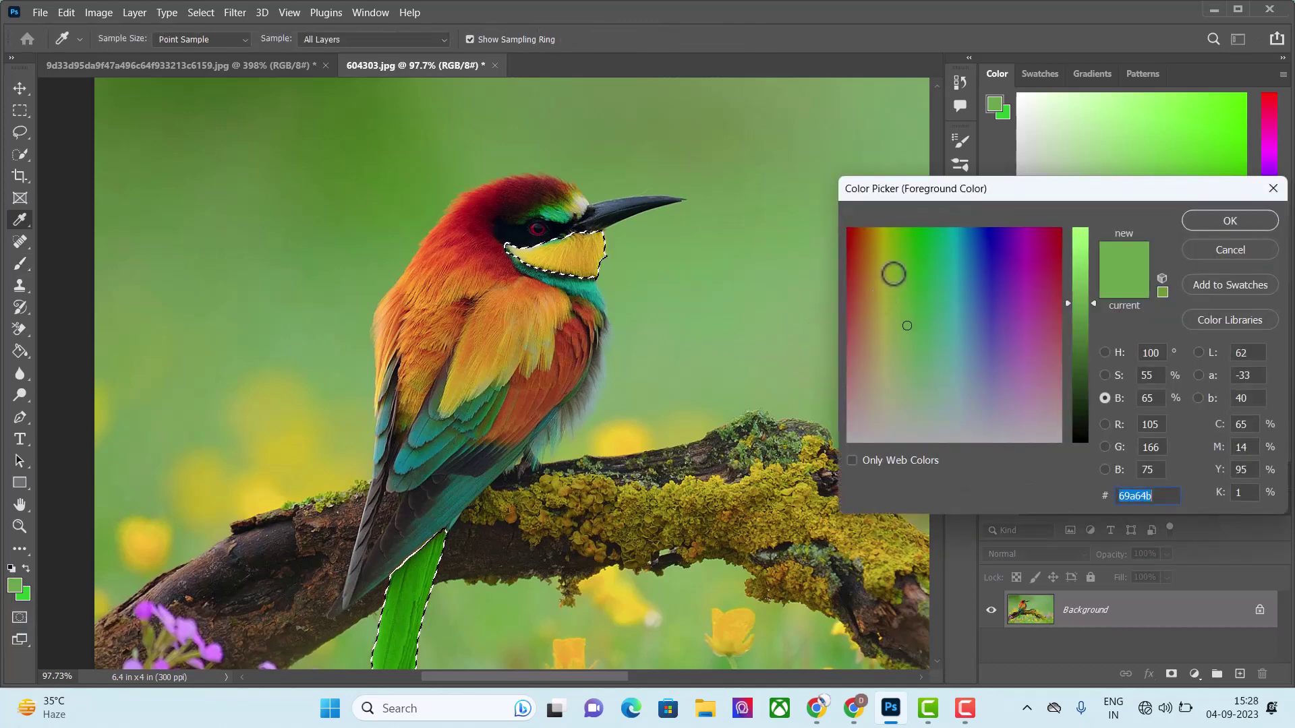
{"action": "left_click", "coordinate": [881, 272]}
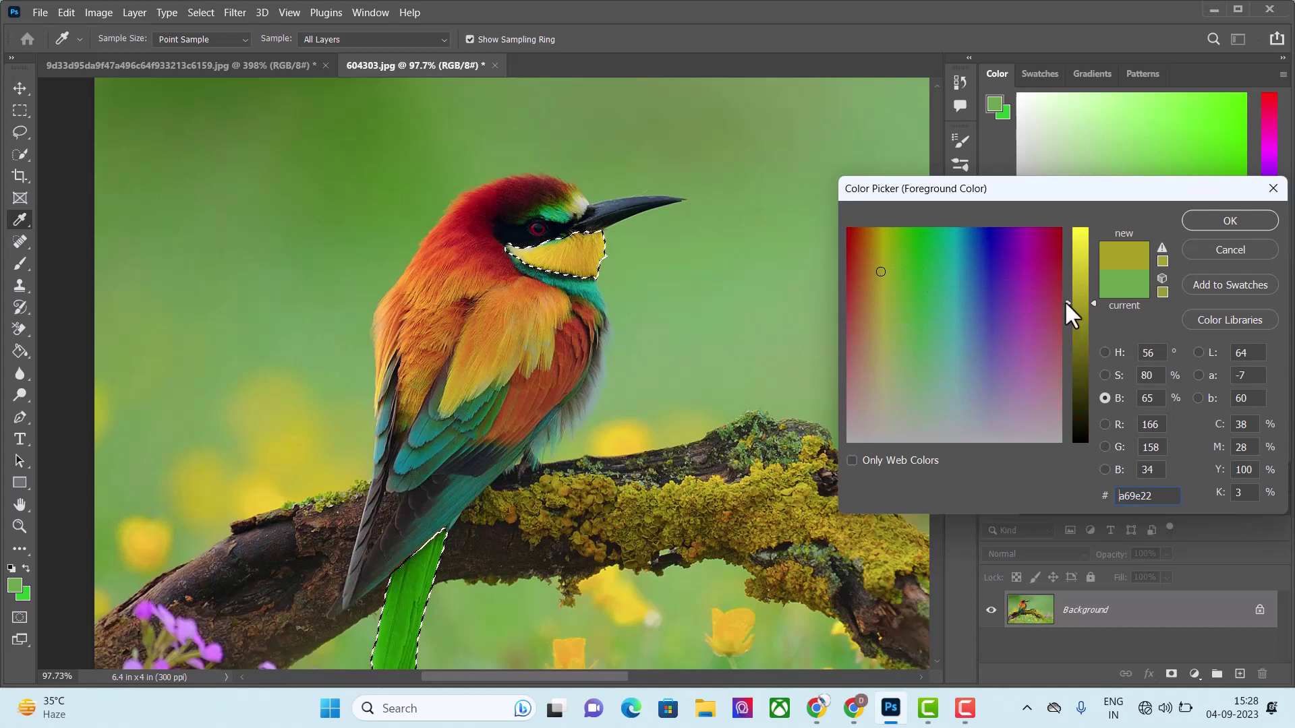
{"action": "left_click_drag", "start_coordinate": [1064, 302], "coordinate": [1069, 247]}
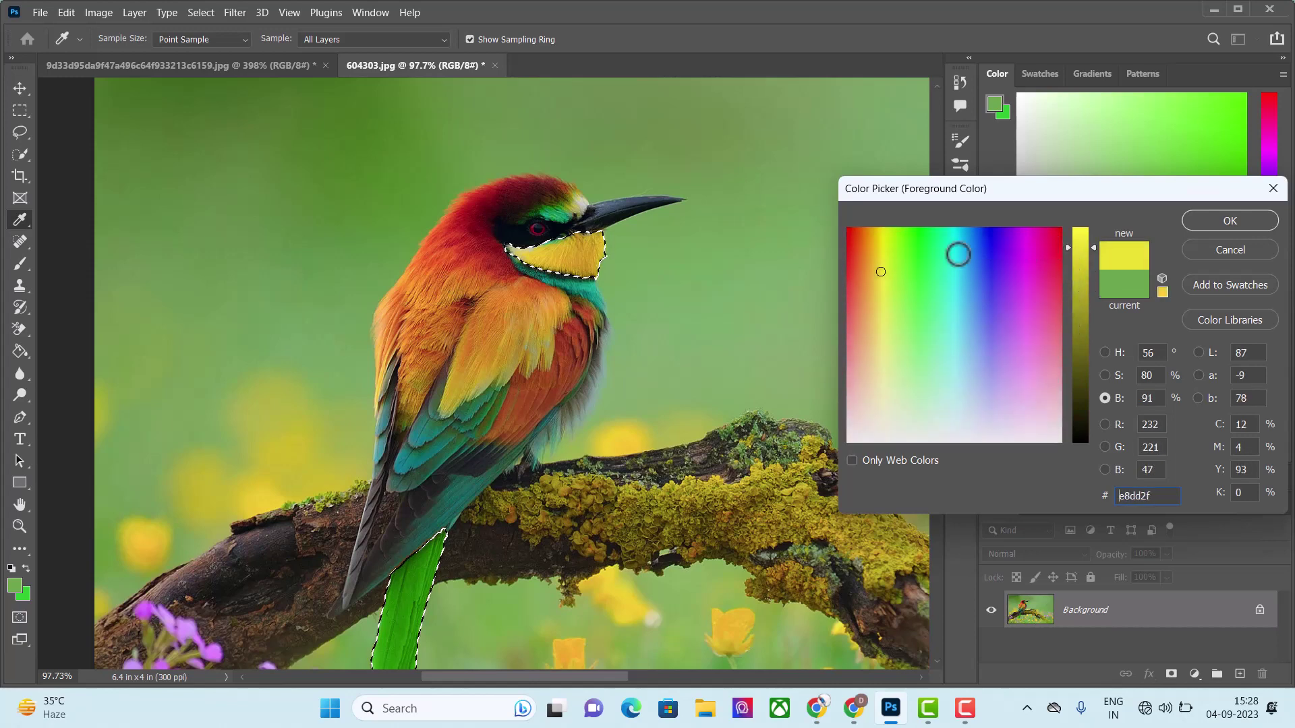
{"action": "left_click", "coordinate": [888, 253]}
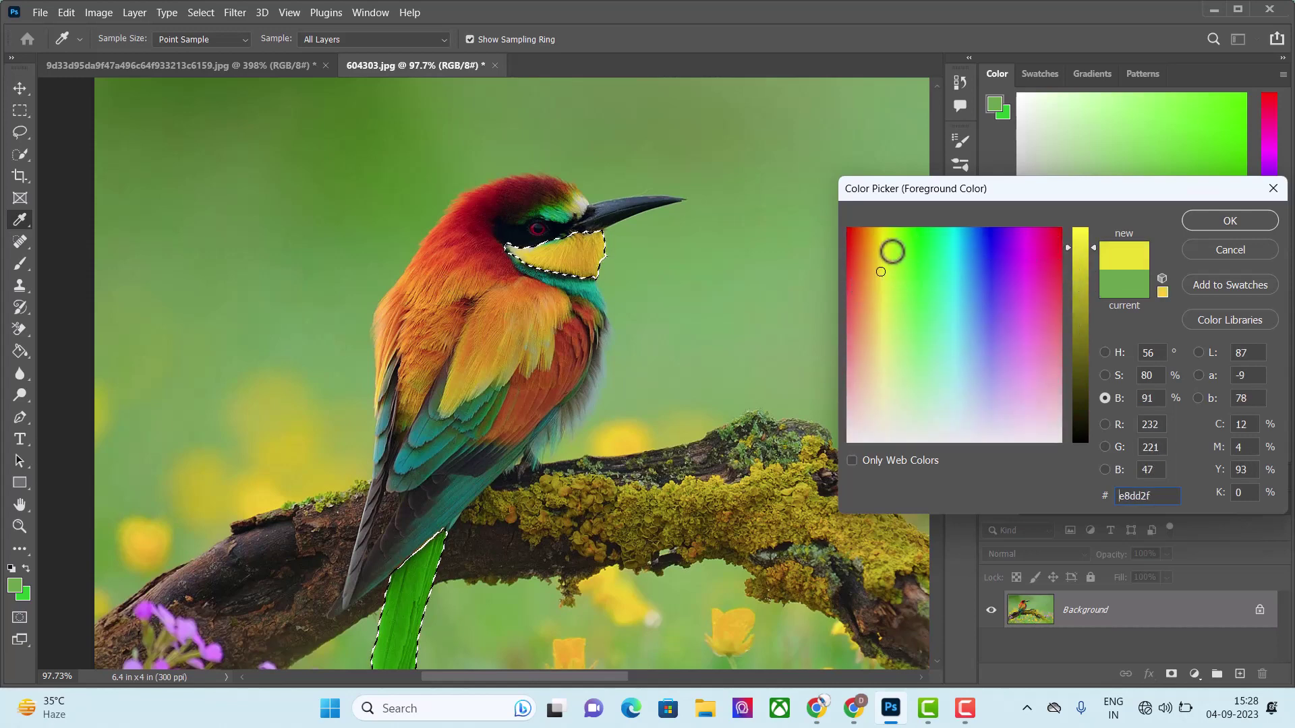
{"action": "left_click", "coordinate": [1220, 218]}
Step: Paint over the selected throat patch with the lime yellow colour
{"action": "mouse_move", "coordinate": [594, 248]}
{"action": "left_mouse_down"}
{"action": "mouse_move", "coordinate": [519, 257]}
{"action": "mouse_move", "coordinate": [594, 244]}
{"action": "mouse_move", "coordinate": [559, 263]}
{"action": "left_mouse_up"}
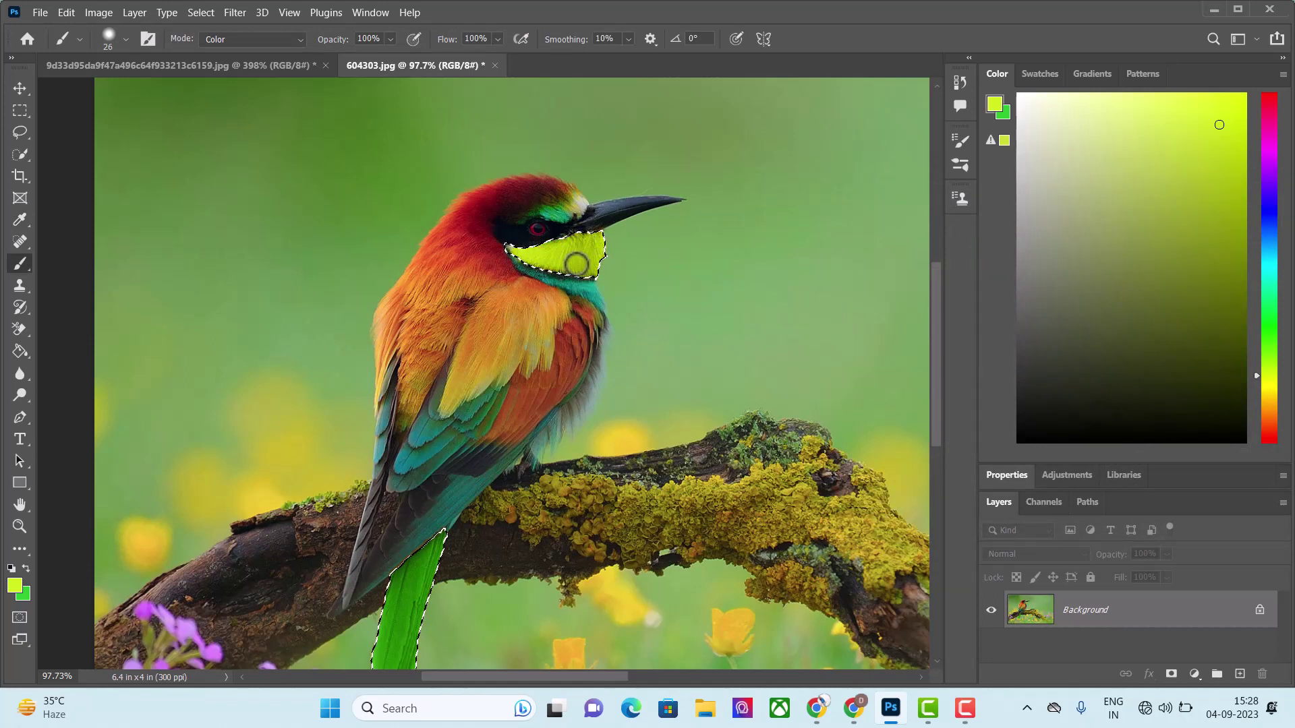
{"action": "scroll", "coordinate": [725, 421], "scroll_direction": "down", "scroll_amount": 2}
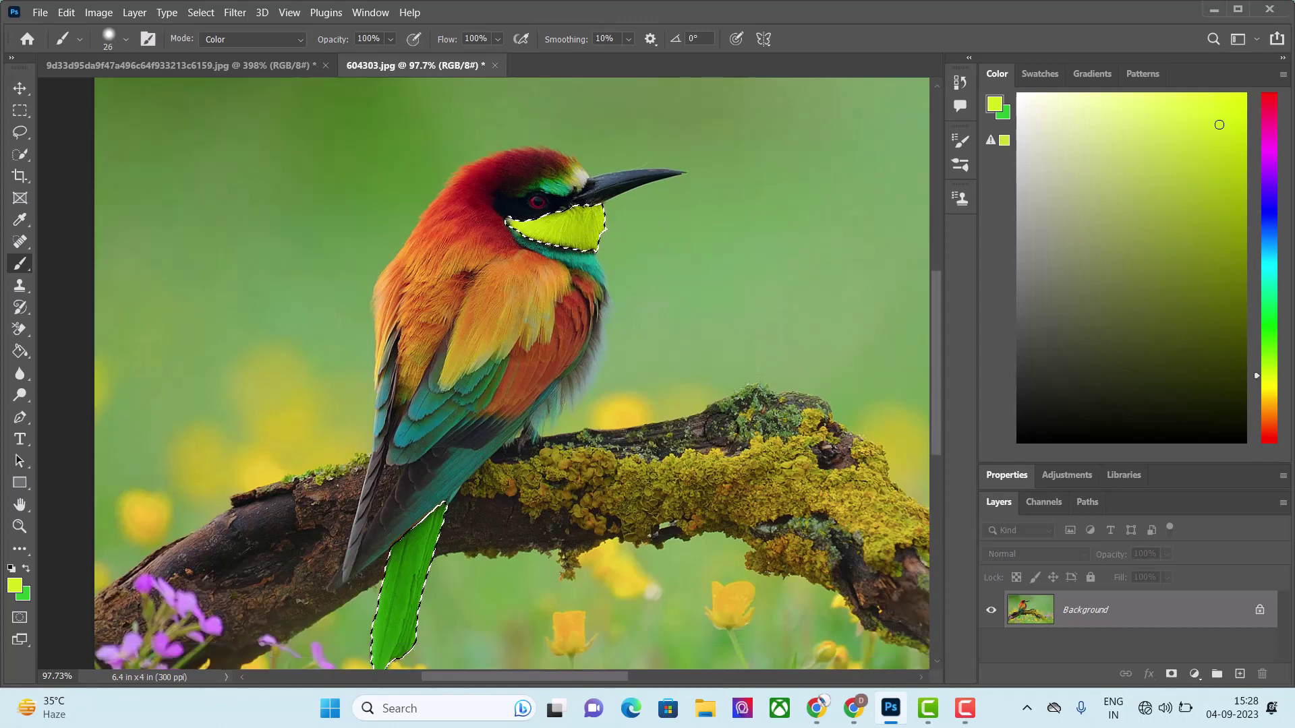
{"action": "left_click", "coordinate": [200, 12]}
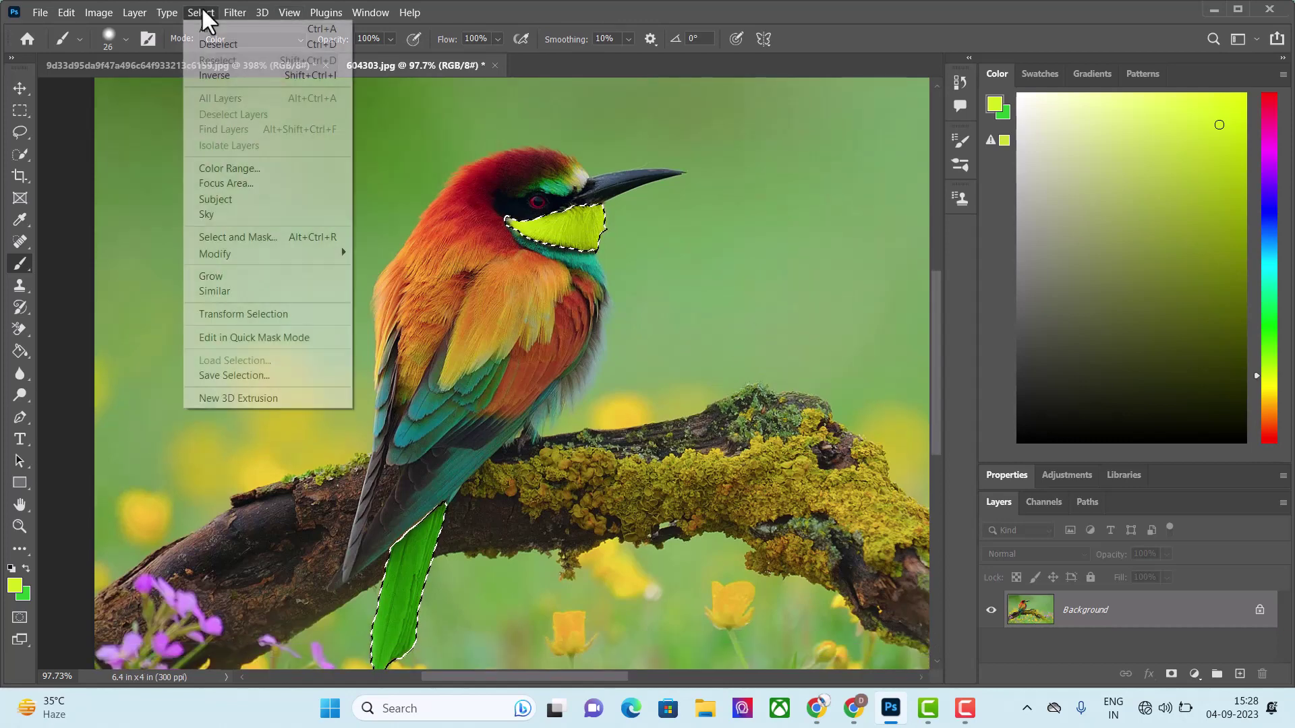
Step: Deselect to remove the marching-ants outline from the recoloured bee-eater
{"action": "left_click", "coordinate": [210, 45]}
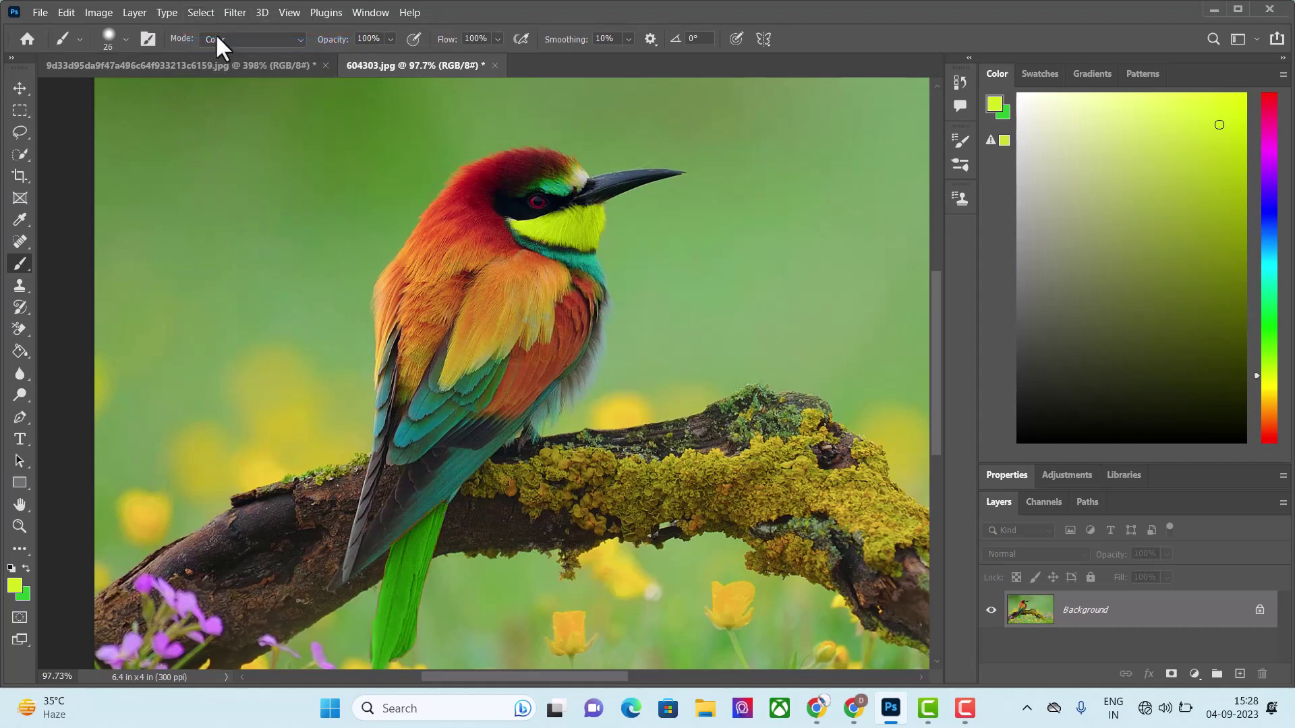